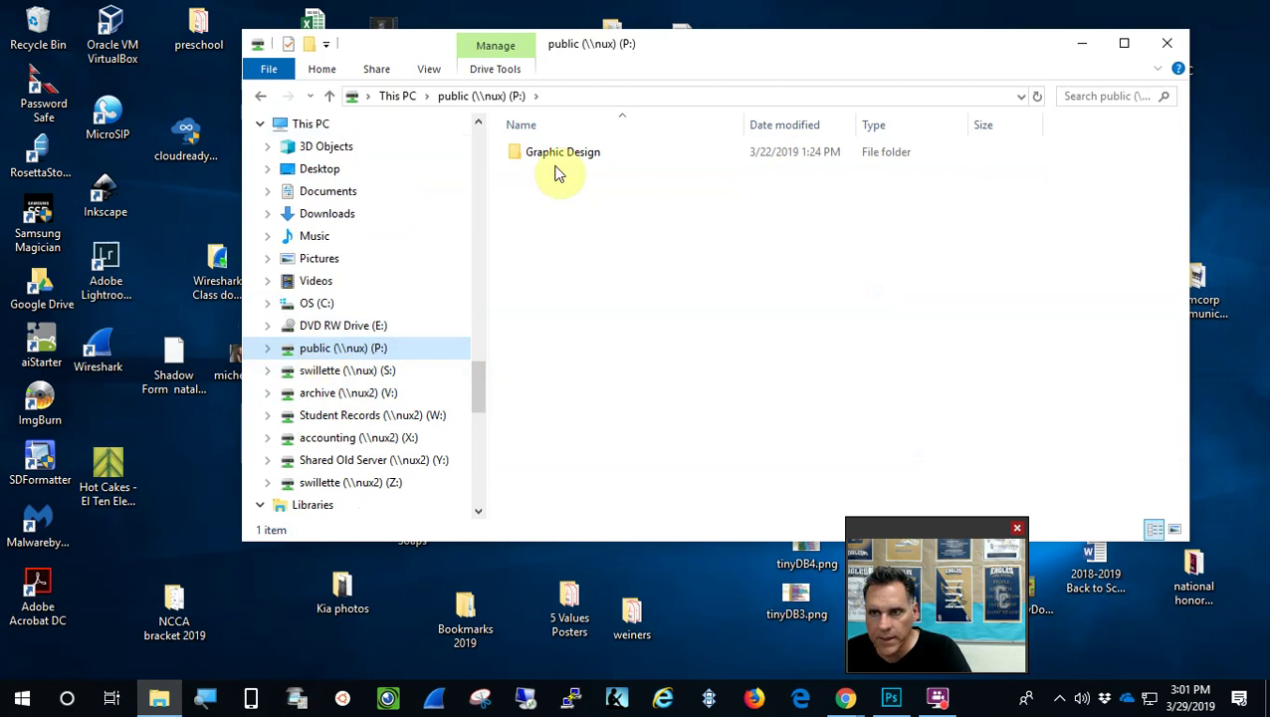
Browse the public P: drive to the Lesson 06 extra folder under Graphic Design's Photoshop folder and check its files.
double_click(529, 159)
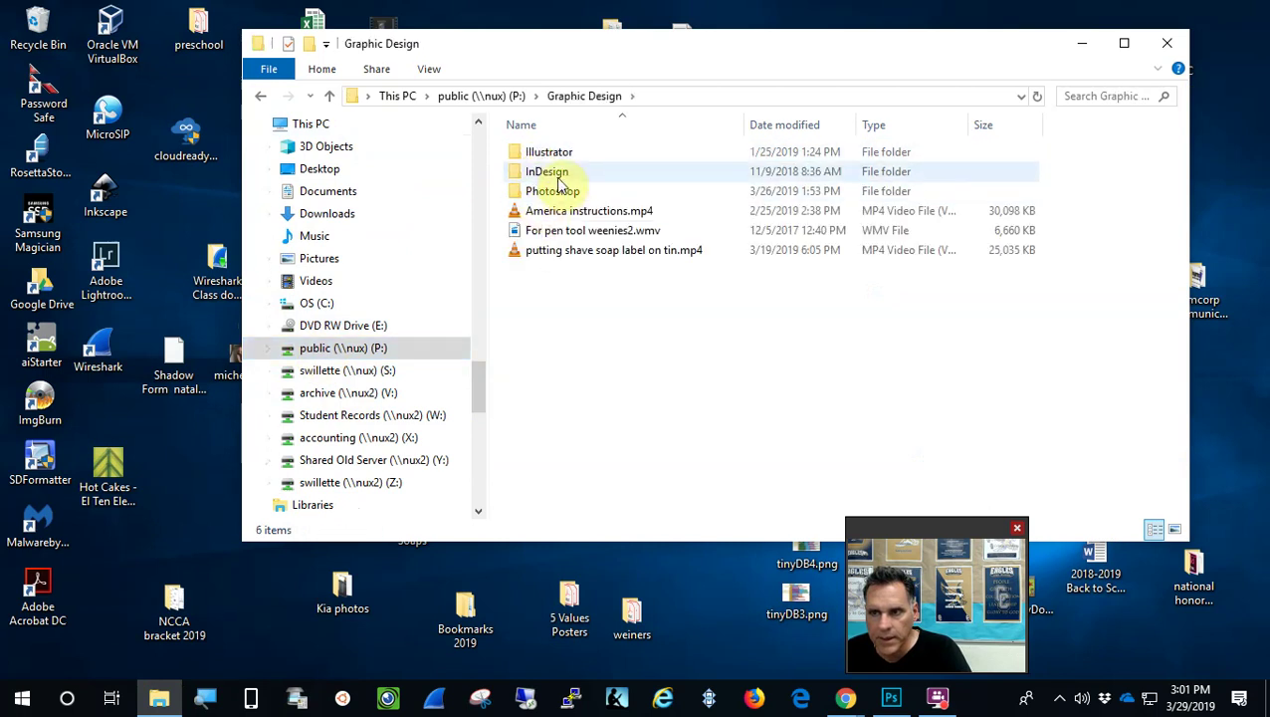
double_click(555, 191)
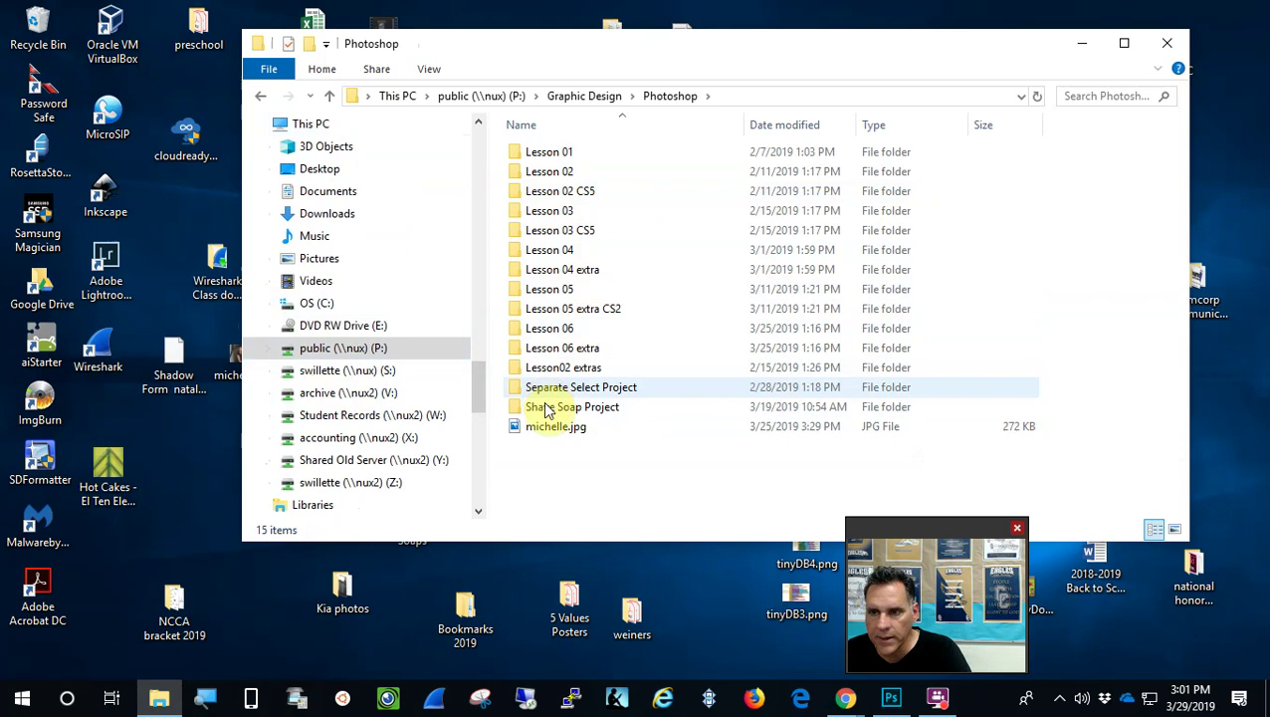
double_click(573, 355)
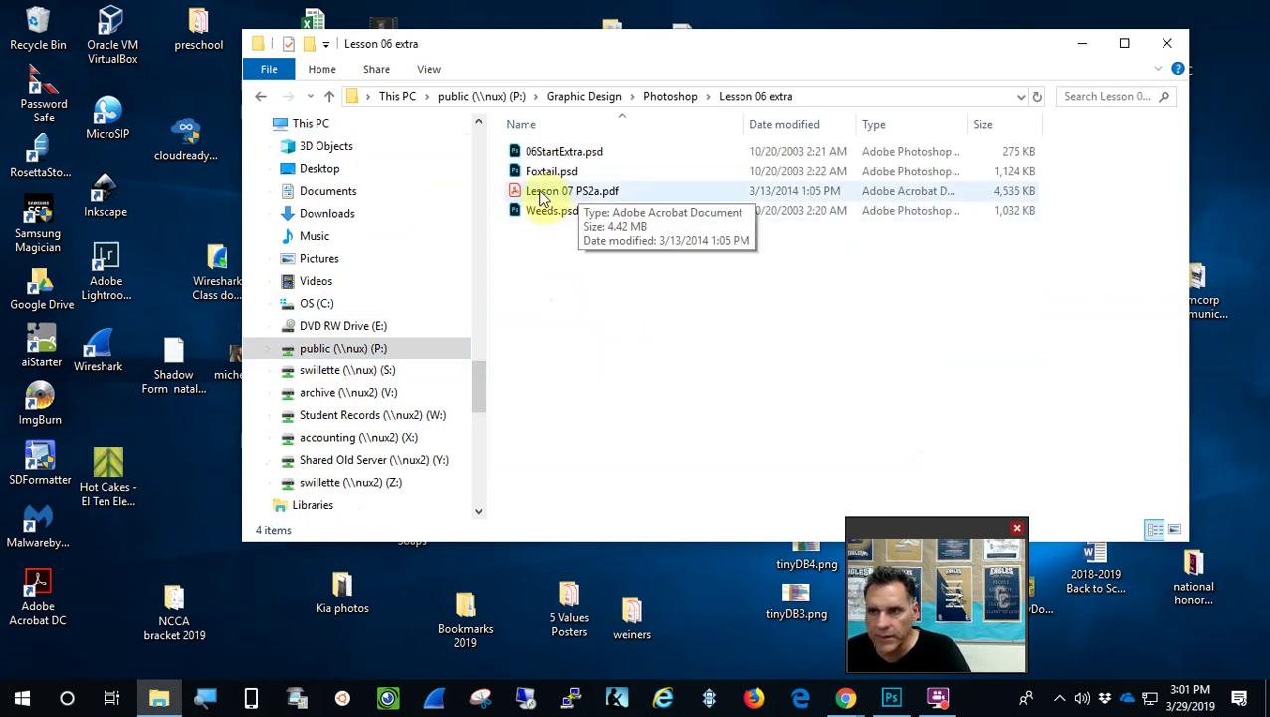
left_click(260, 96)
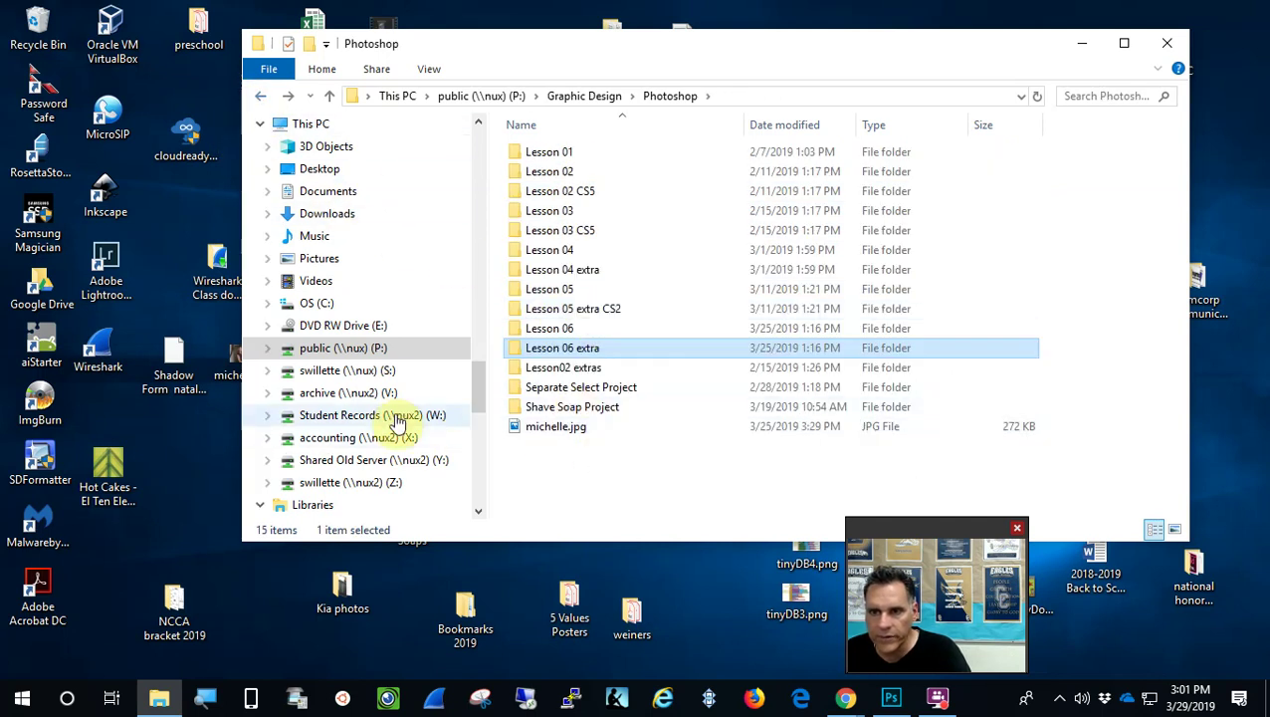
Open 06StartExtra.psd in Photoshop from the Lesson 06 extra folder inside the S: drive's Photoshop folder.
left_click(329, 370)
left_click(564, 252)
double_click(564, 252)
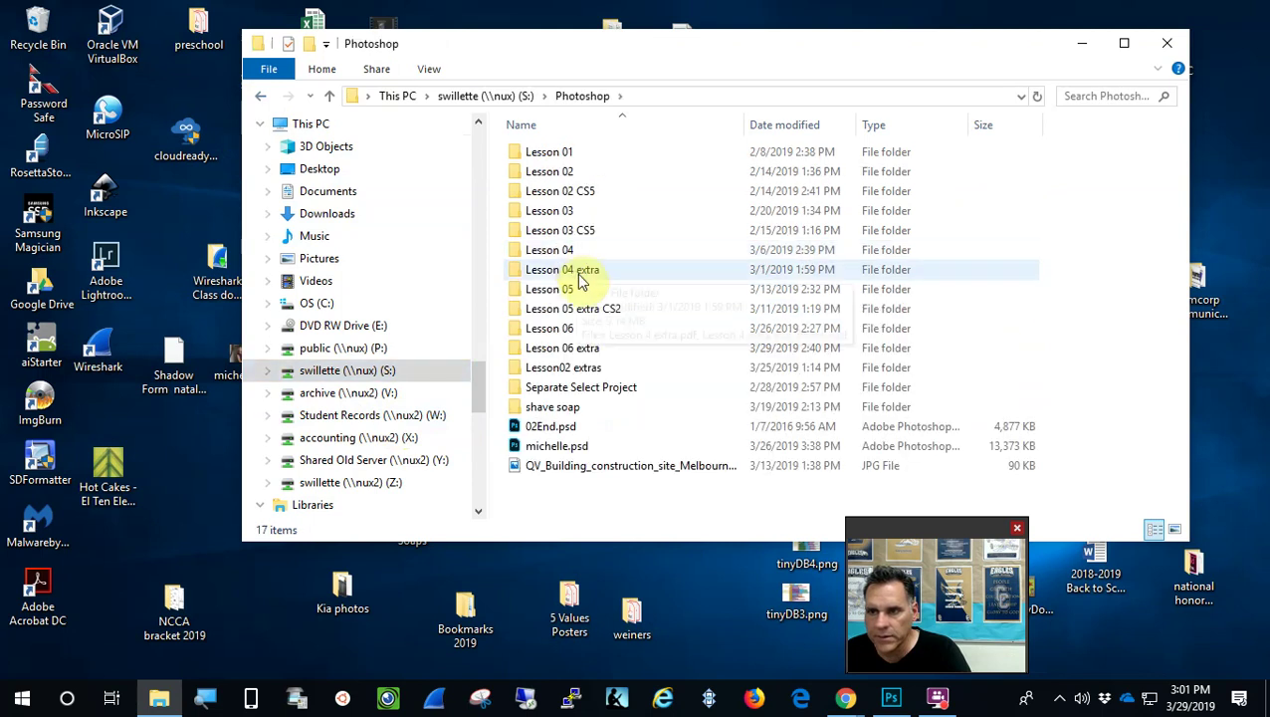
left_click(573, 348)
double_click(573, 349)
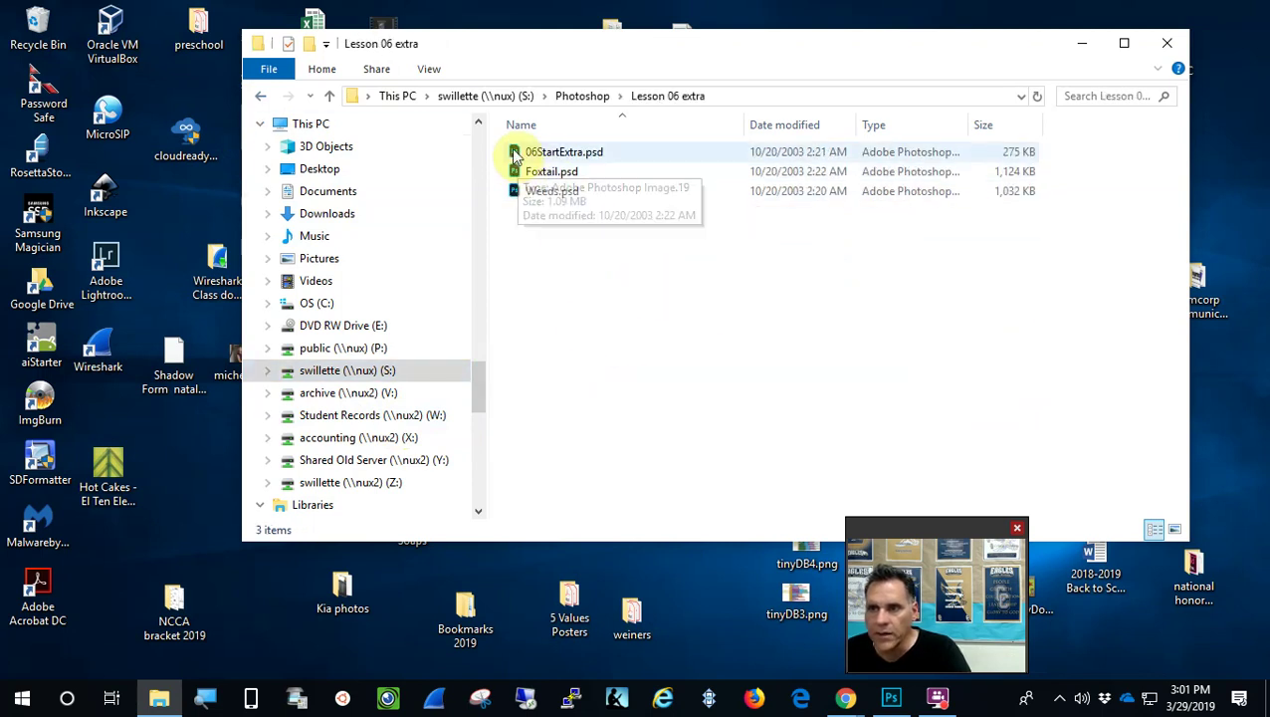
double_click(528, 152)
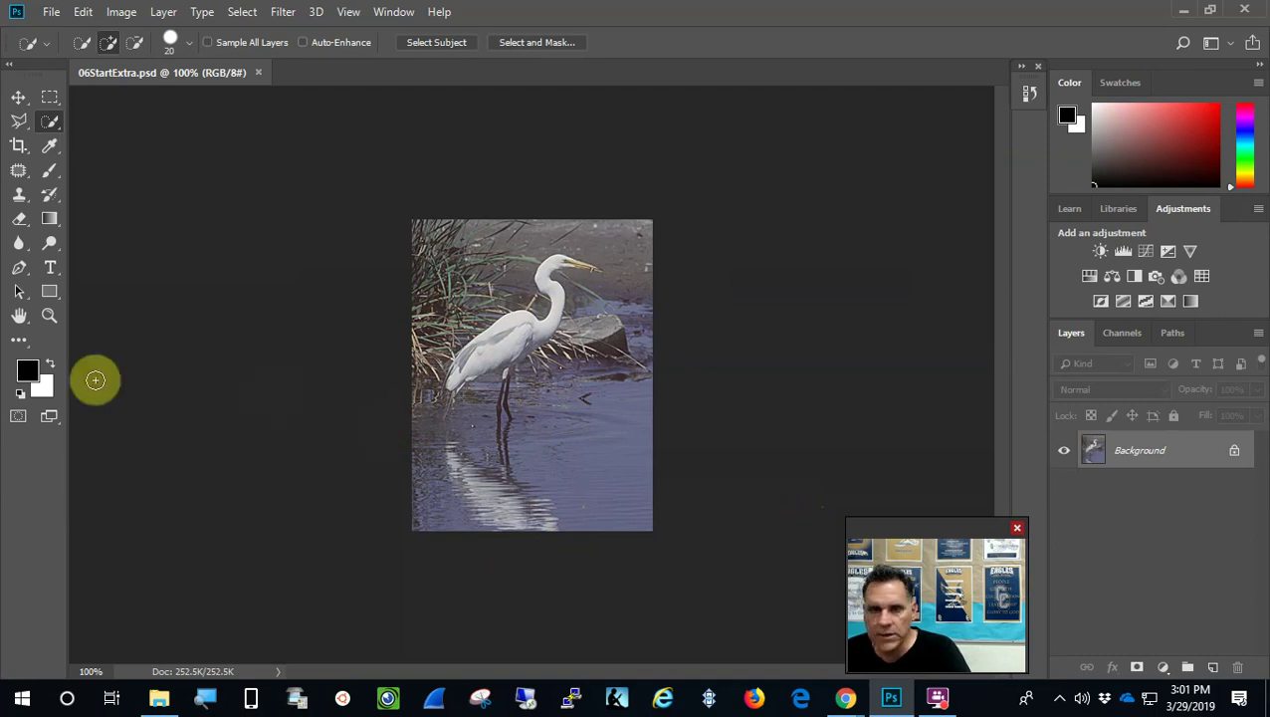
left_click(47, 120)
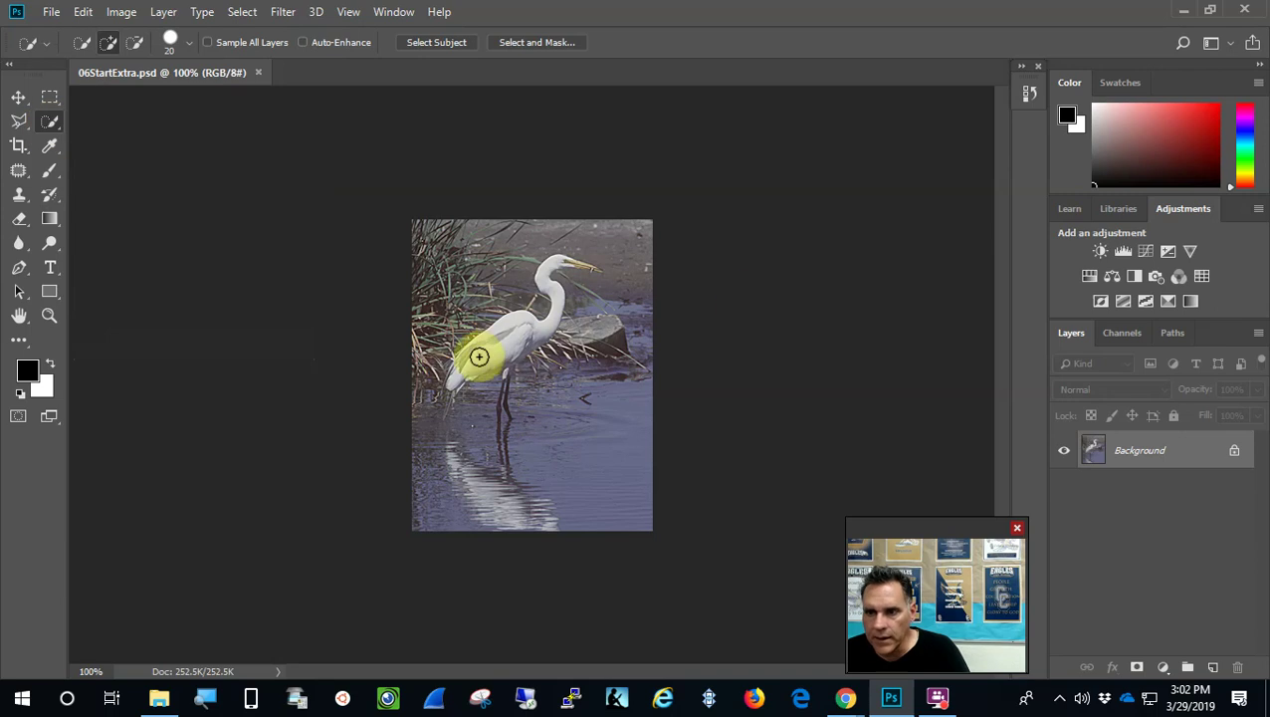
mouse_move(453, 384)
left_mouse_down()
mouse_move(528, 324)
mouse_move(556, 264)
mouse_move(578, 261)
left_mouse_up()
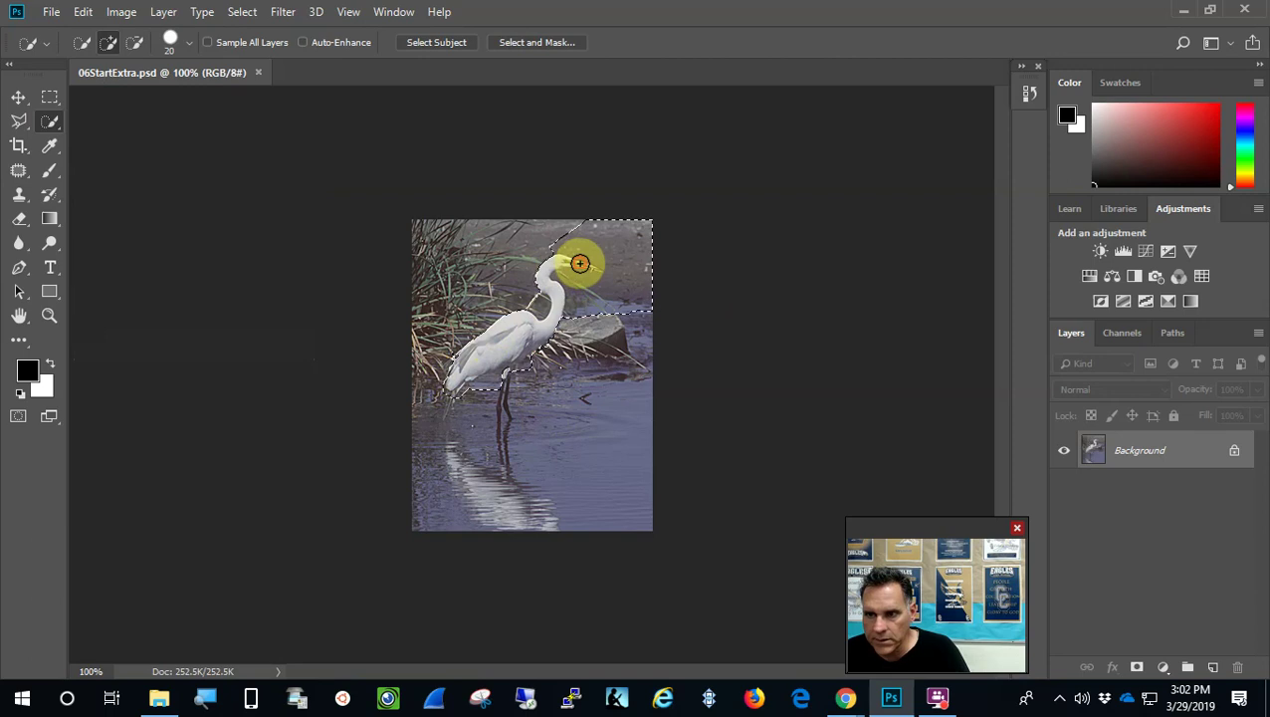
left_click(470, 369)
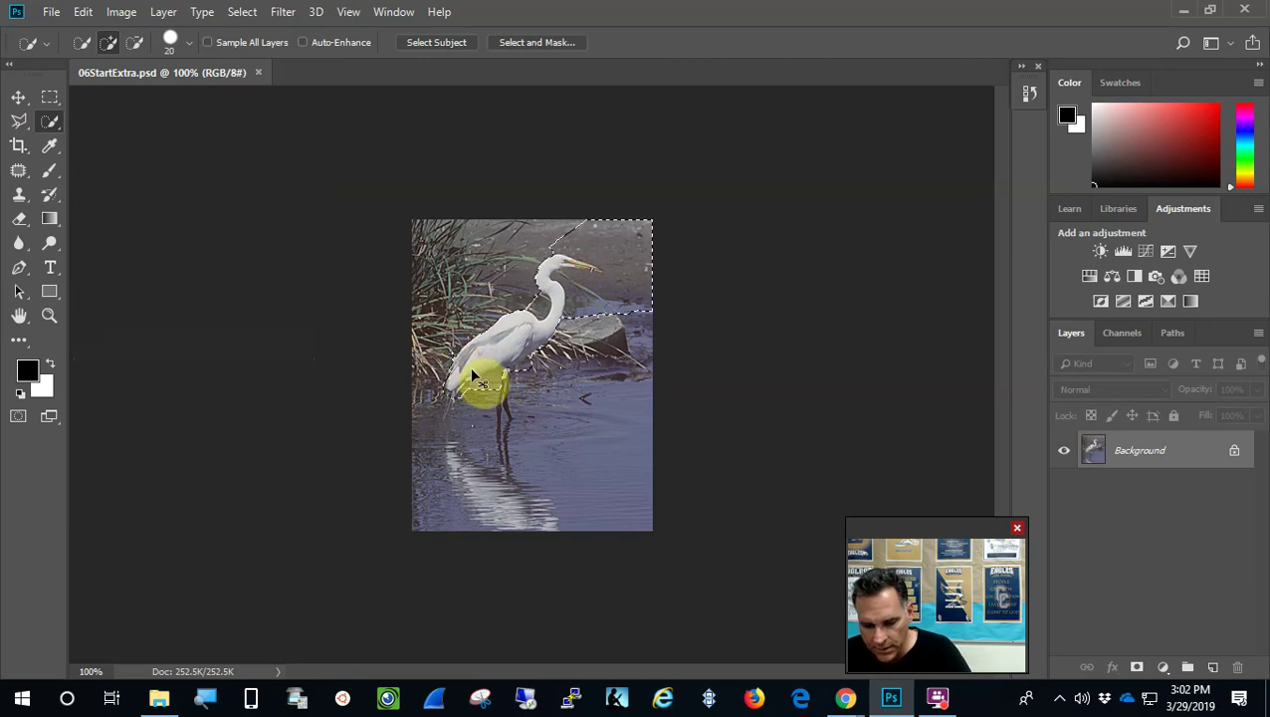
key("ctrl+d")
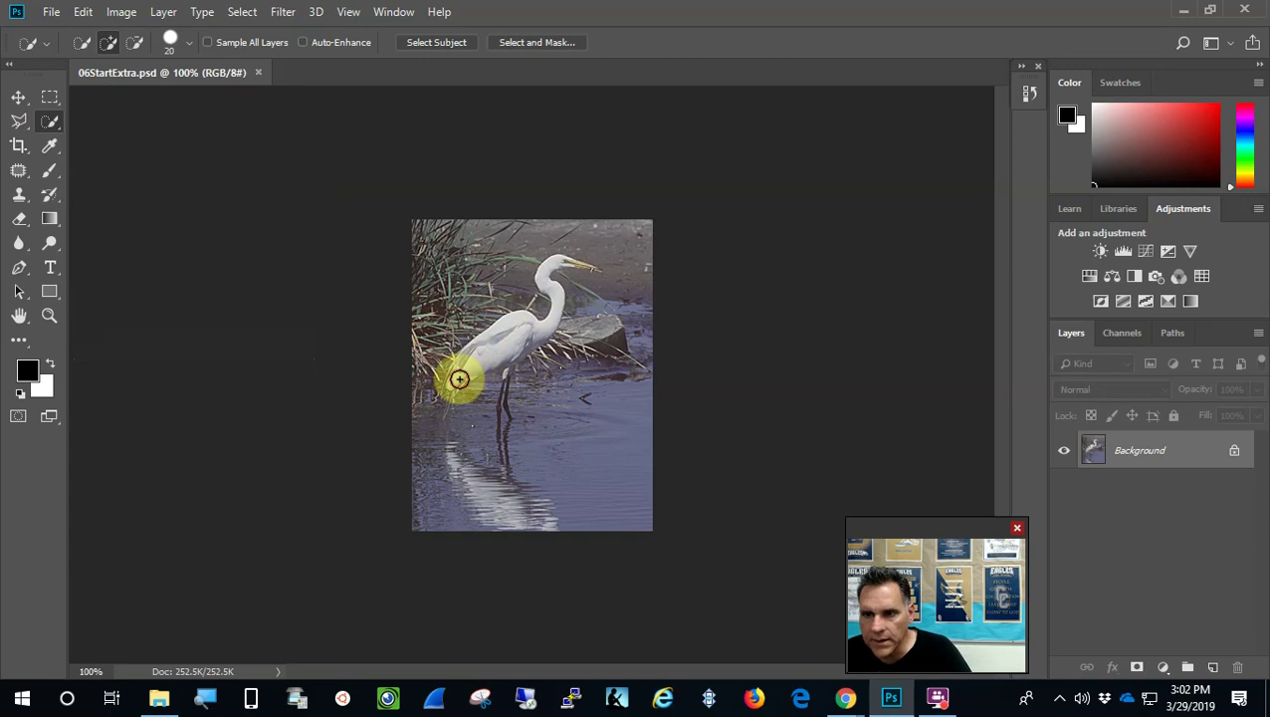
Select the egret's body, neck and head with the Quick Selection tool and switch to Quick Mask mode.
left_click_drag(459, 378, 536, 322)
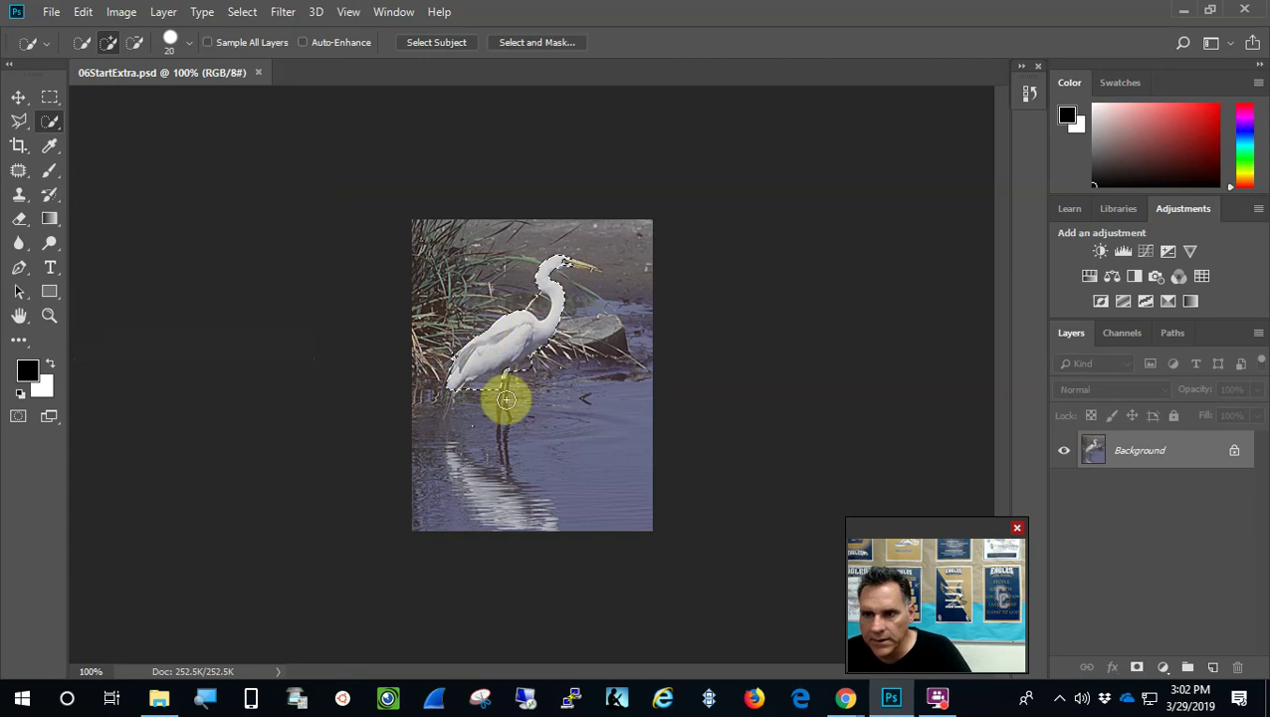
left_click(18, 416)
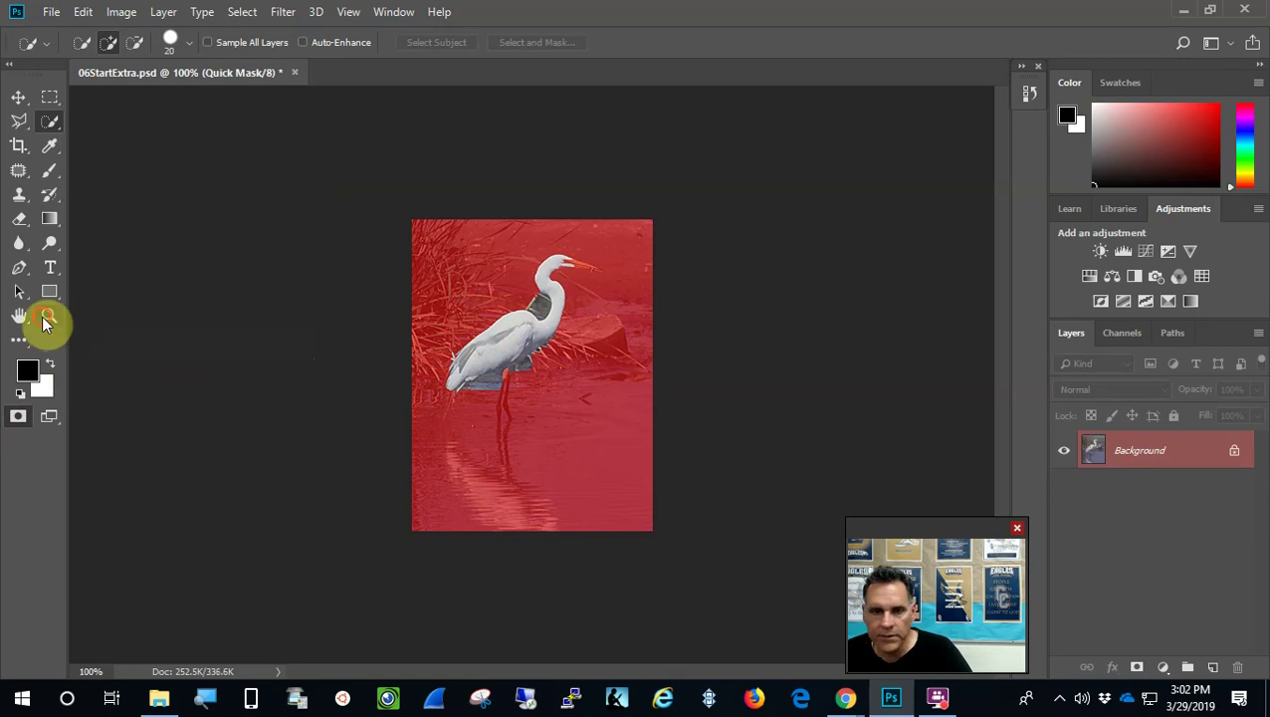
Erase the red mask from the egret's beak with the Eraser so the whole beak is part of the selection.
left_click(49, 315)
left_click(526, 371)
left_click(527, 373)
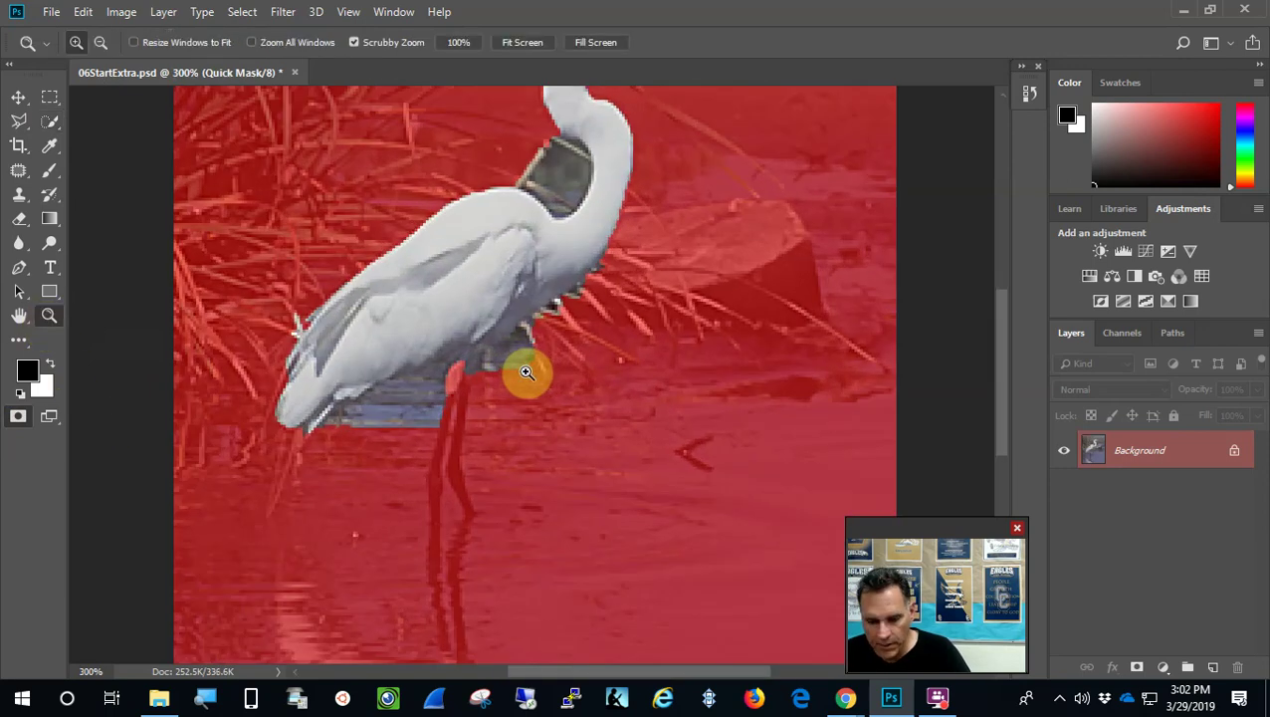
left_click(509, 349, "alt")
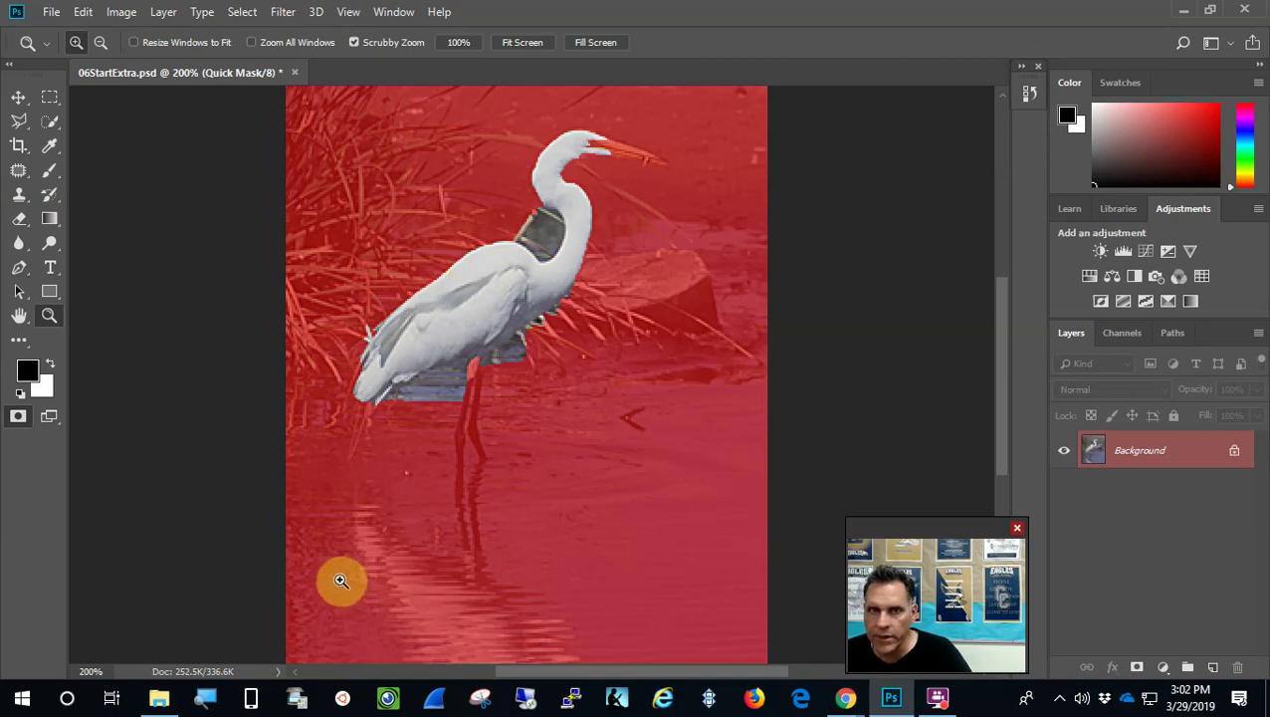
left_click(22, 221)
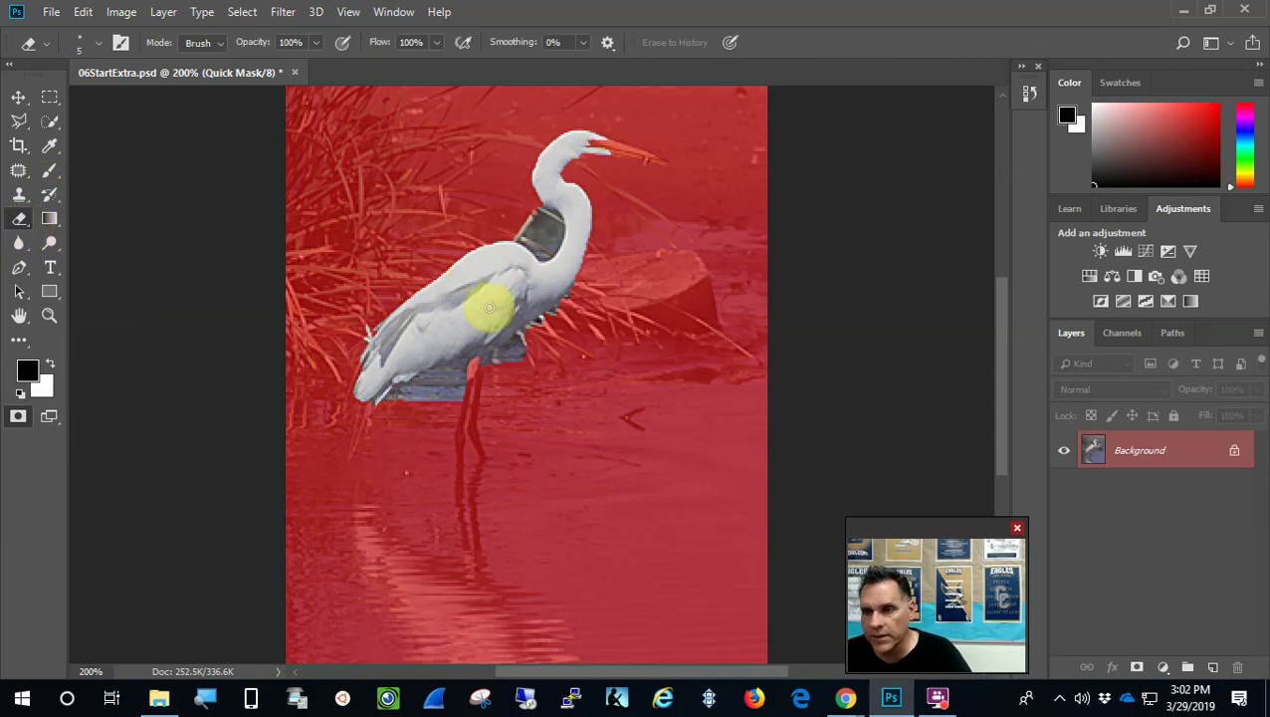
left_click(586, 165)
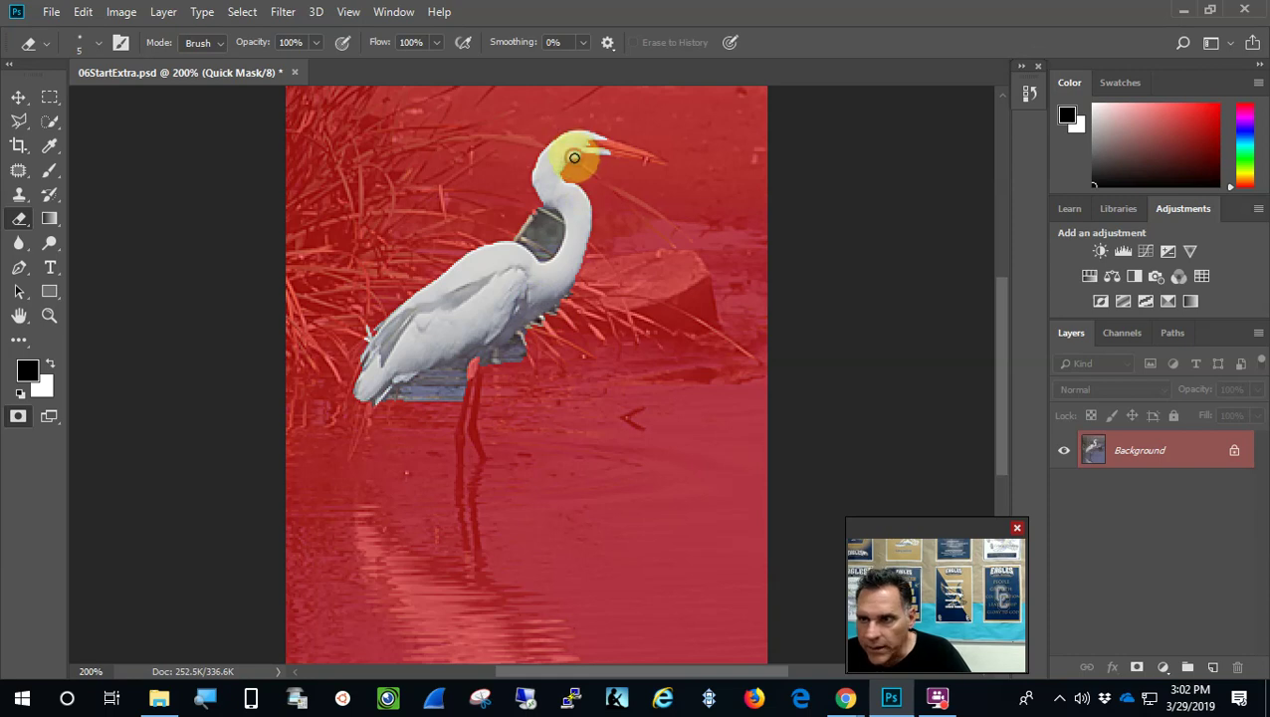
left_click_drag(596, 152, 638, 154)
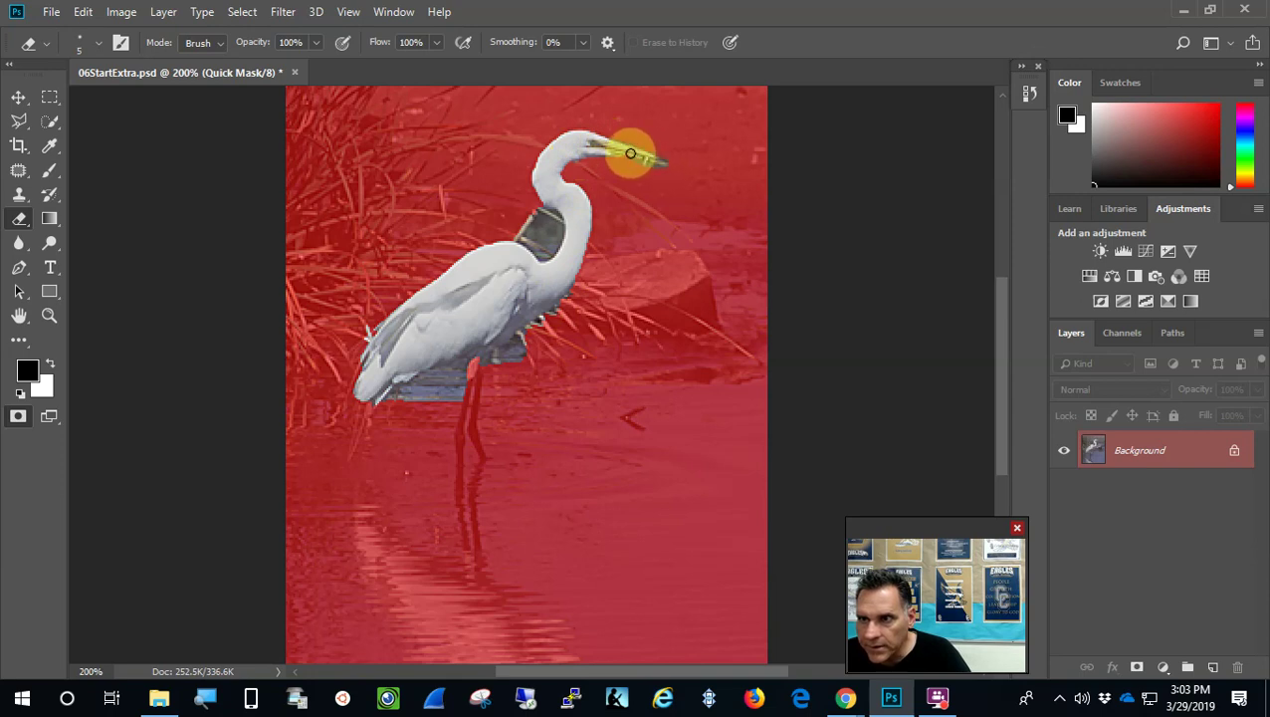
mouse_move(646, 160)
left_mouse_down()
mouse_move(679, 191)
mouse_move(618, 168)
mouse_move(649, 170)
left_mouse_up()
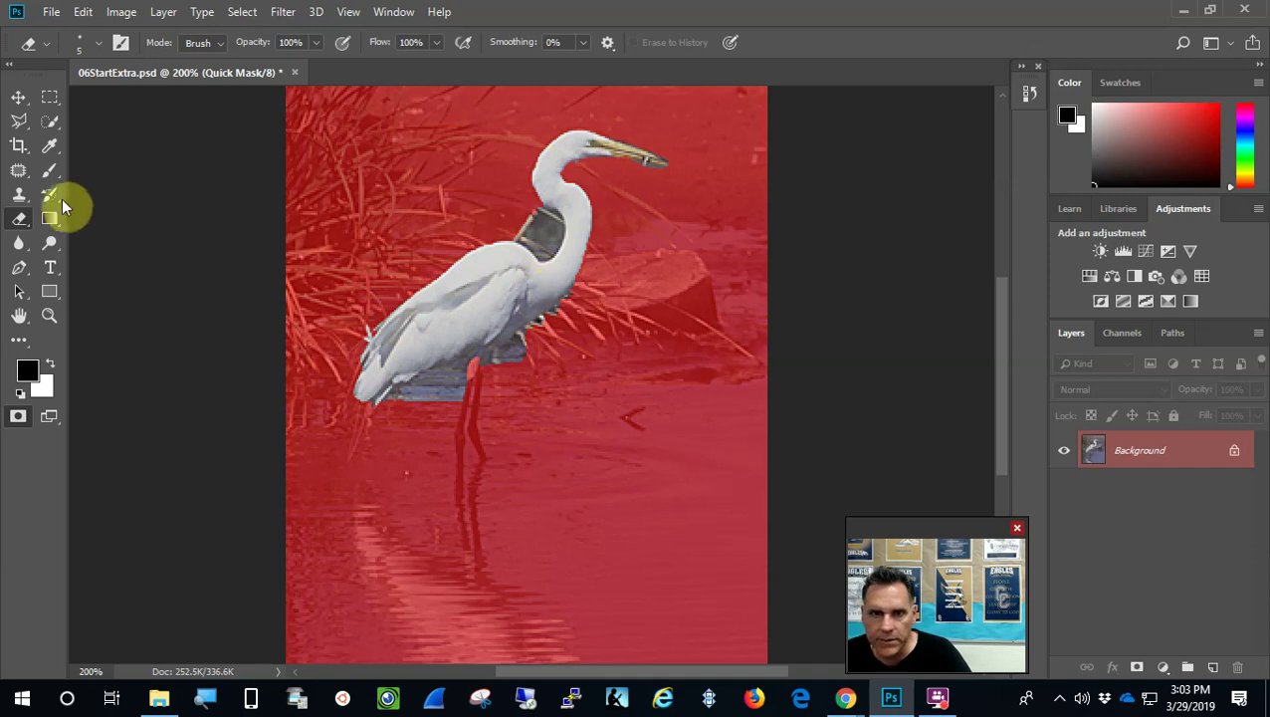
Paint mask with the Brush, reduced to size 9, over the unmasked background behind the neck and under the egret's belly.
left_click(50, 170)
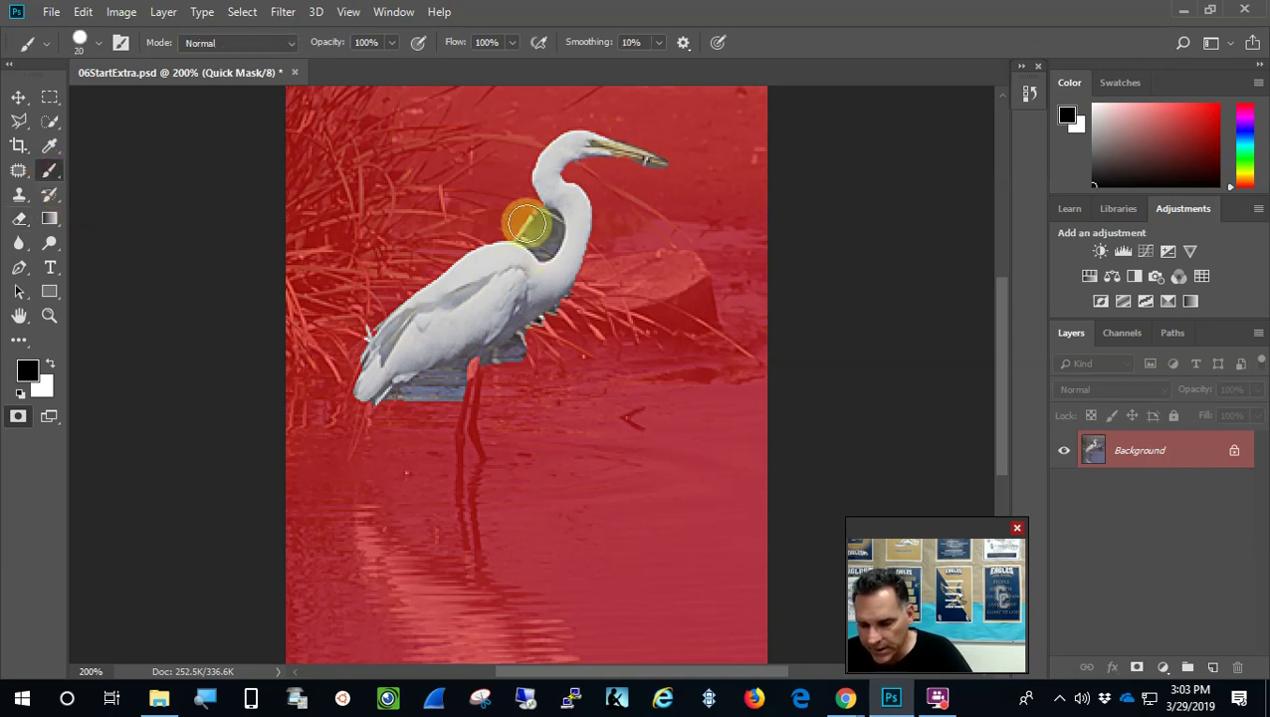
key("bracketleft")
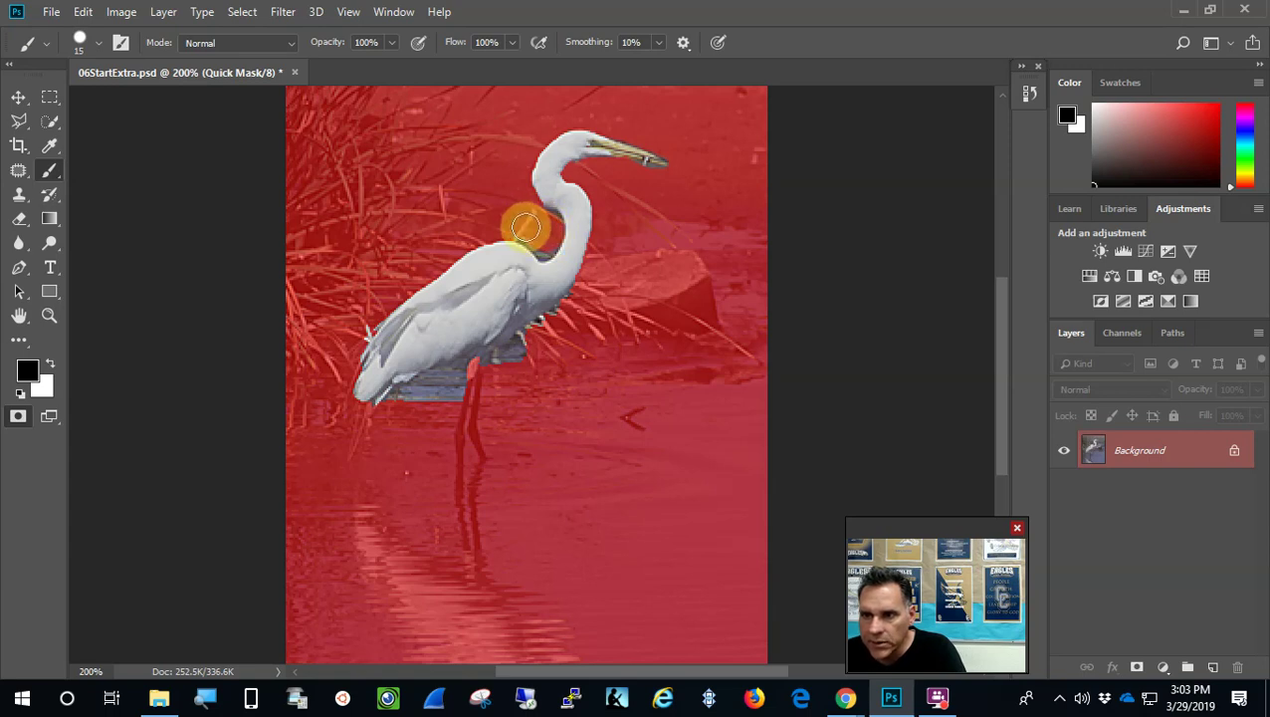
mouse_move(526, 227)
left_mouse_down()
mouse_move(552, 242)
mouse_move(547, 217)
left_mouse_up()
key("bracketleft")
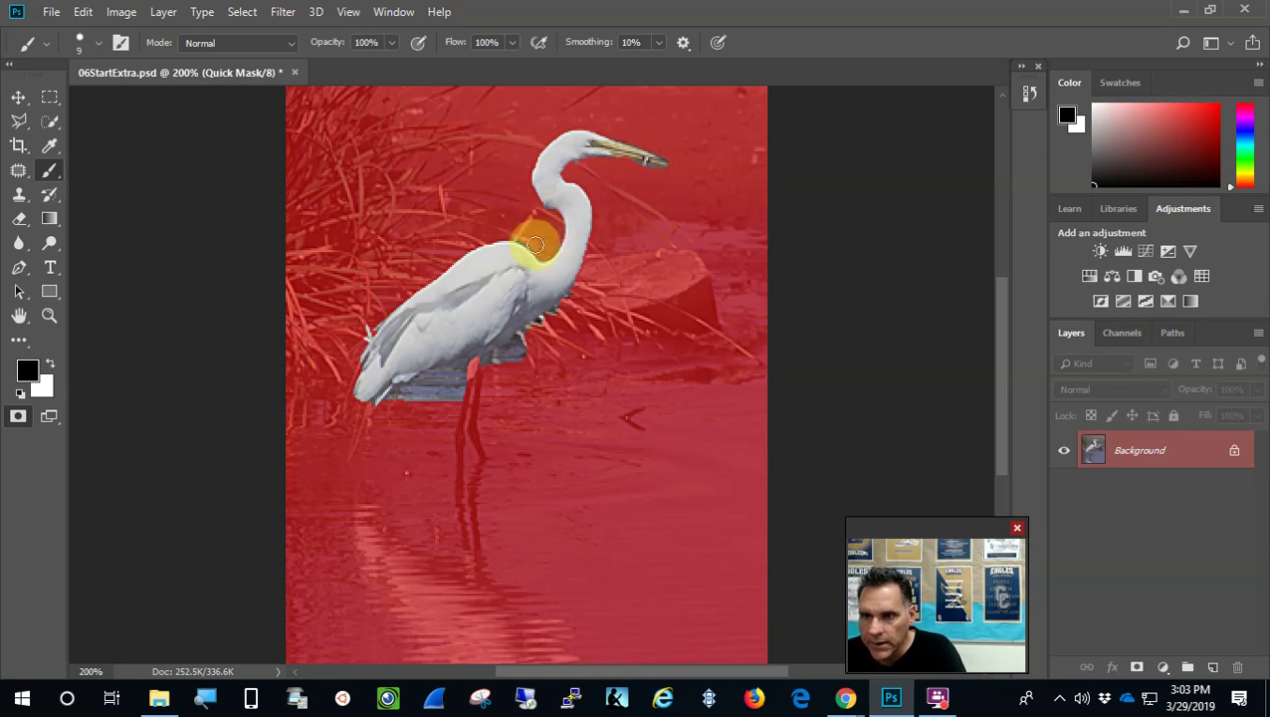
mouse_move(520, 234)
left_mouse_down()
mouse_move(576, 314)
mouse_move(567, 305)
mouse_move(502, 361)
mouse_move(521, 356)
mouse_move(449, 399)
mouse_move(455, 378)
mouse_move(388, 403)
mouse_move(445, 388)
mouse_move(436, 405)
mouse_move(456, 371)
mouse_move(413, 388)
mouse_move(492, 373)
mouse_move(454, 366)
mouse_move(452, 404)
mouse_move(460, 365)
mouse_move(508, 359)
mouse_move(448, 404)
mouse_move(398, 411)
mouse_move(415, 412)
mouse_move(351, 362)
mouse_move(471, 242)
left_mouse_up()
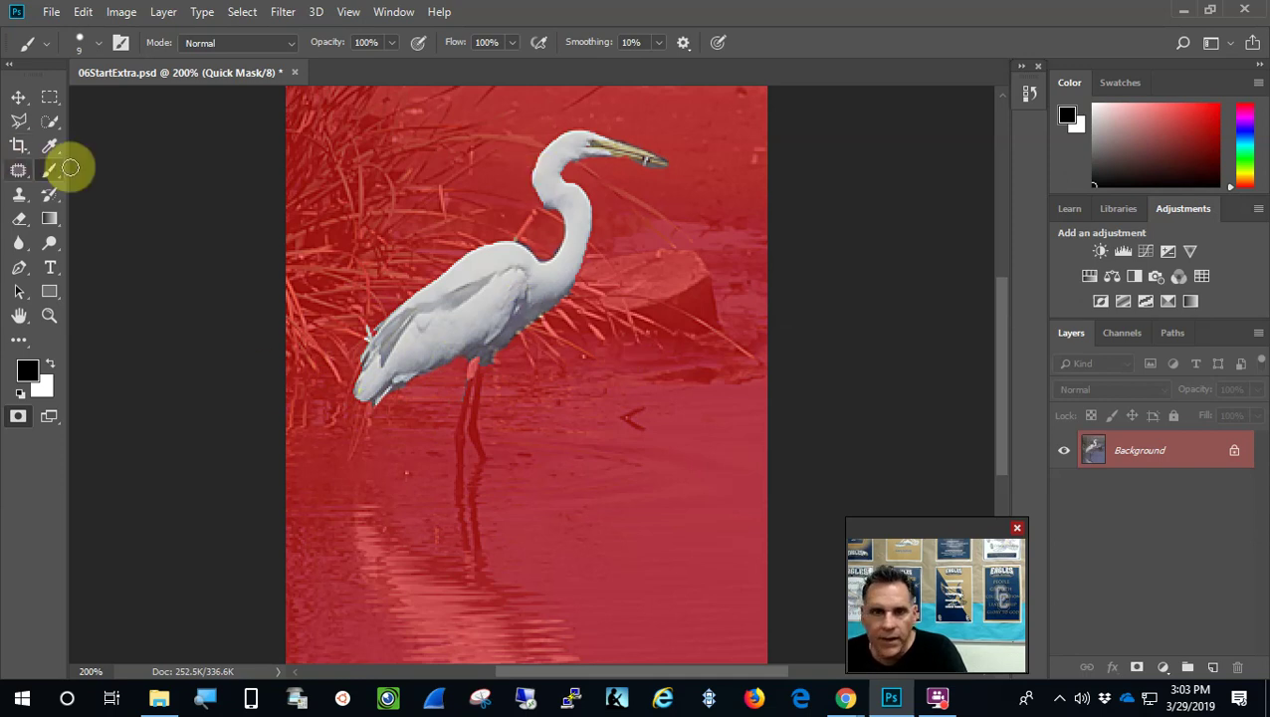
Erase the mask from both of the egret's legs down to the waterline and exit Quick Mask mode.
left_click(19, 219)
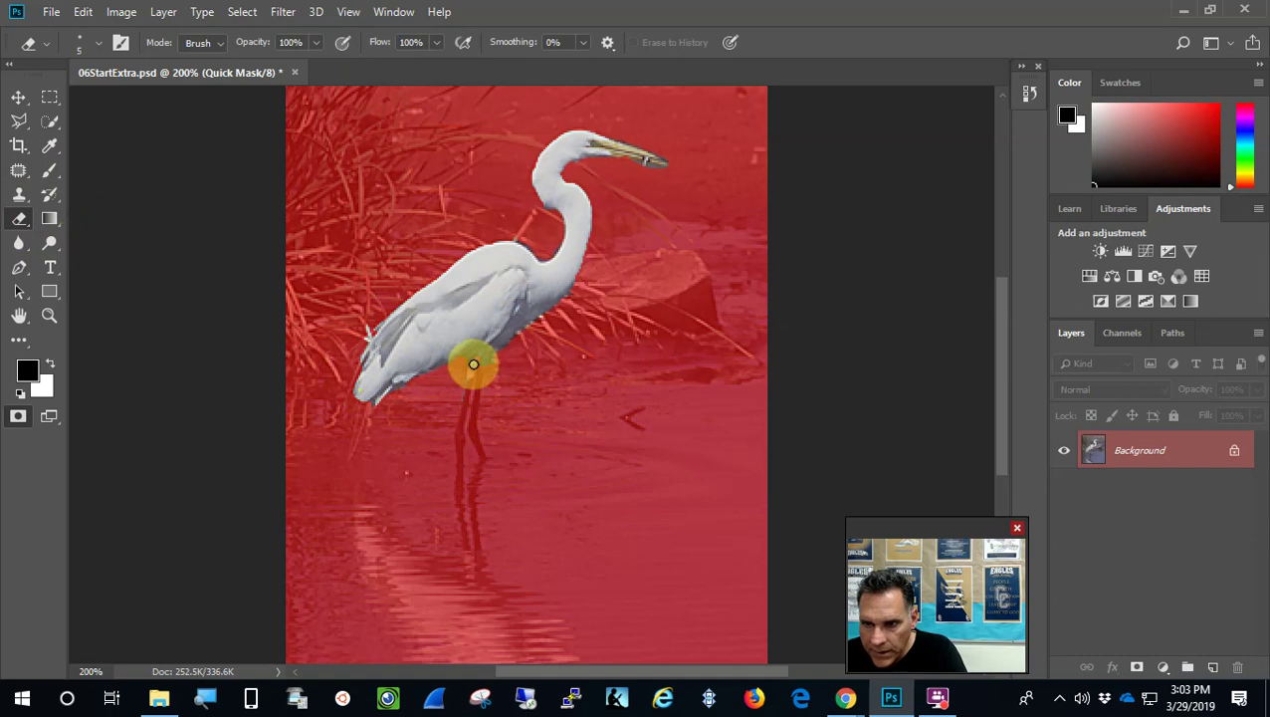
left_click_drag(471, 379, 474, 363)
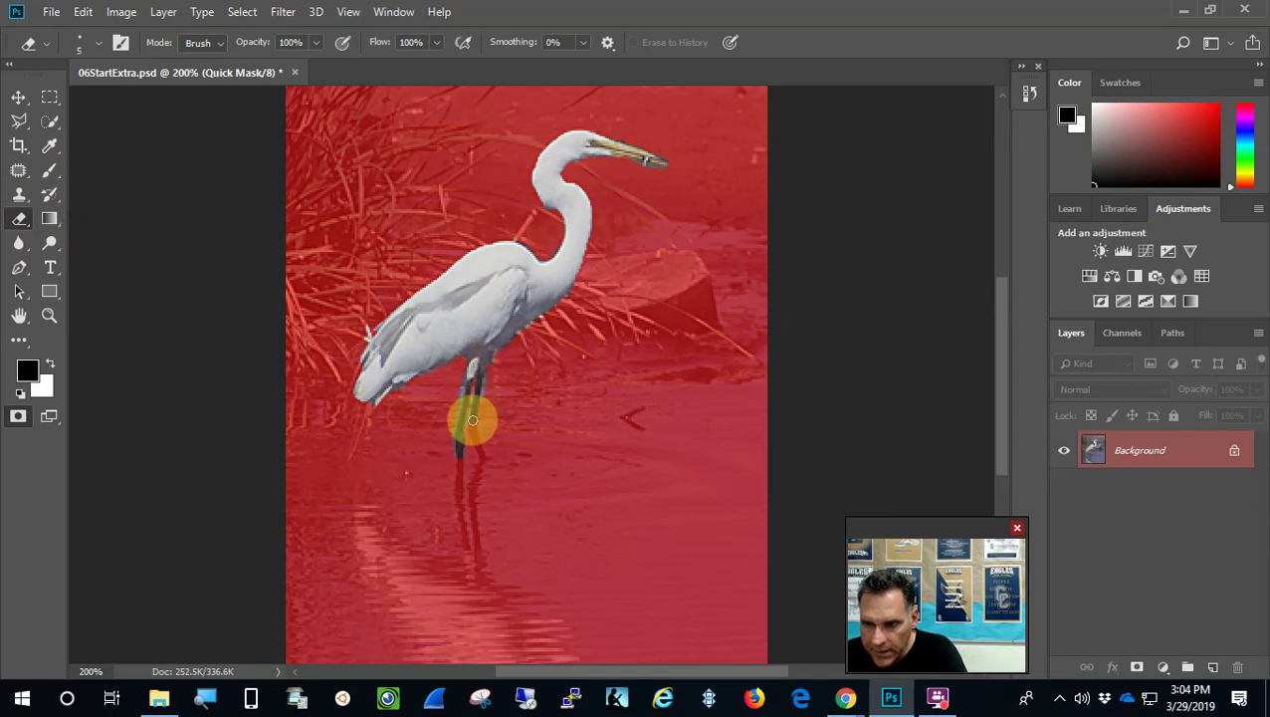
left_click_drag(482, 455, 468, 425)
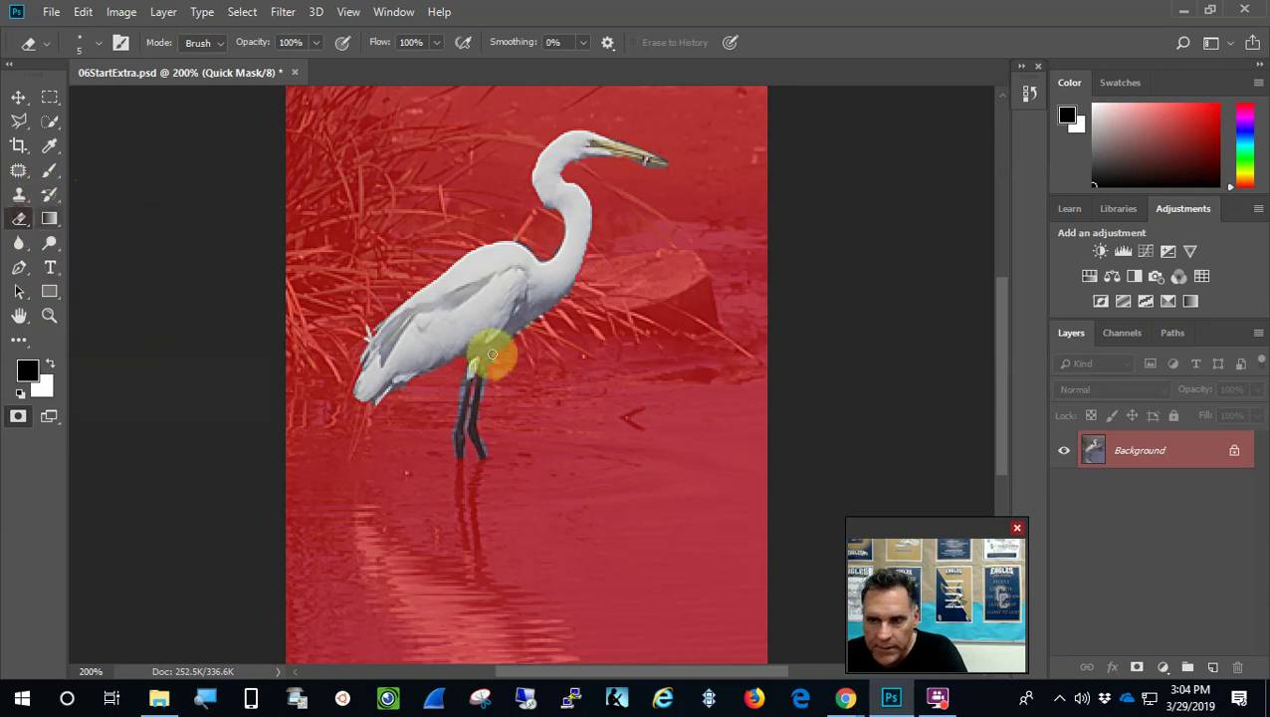
left_click(51, 173)
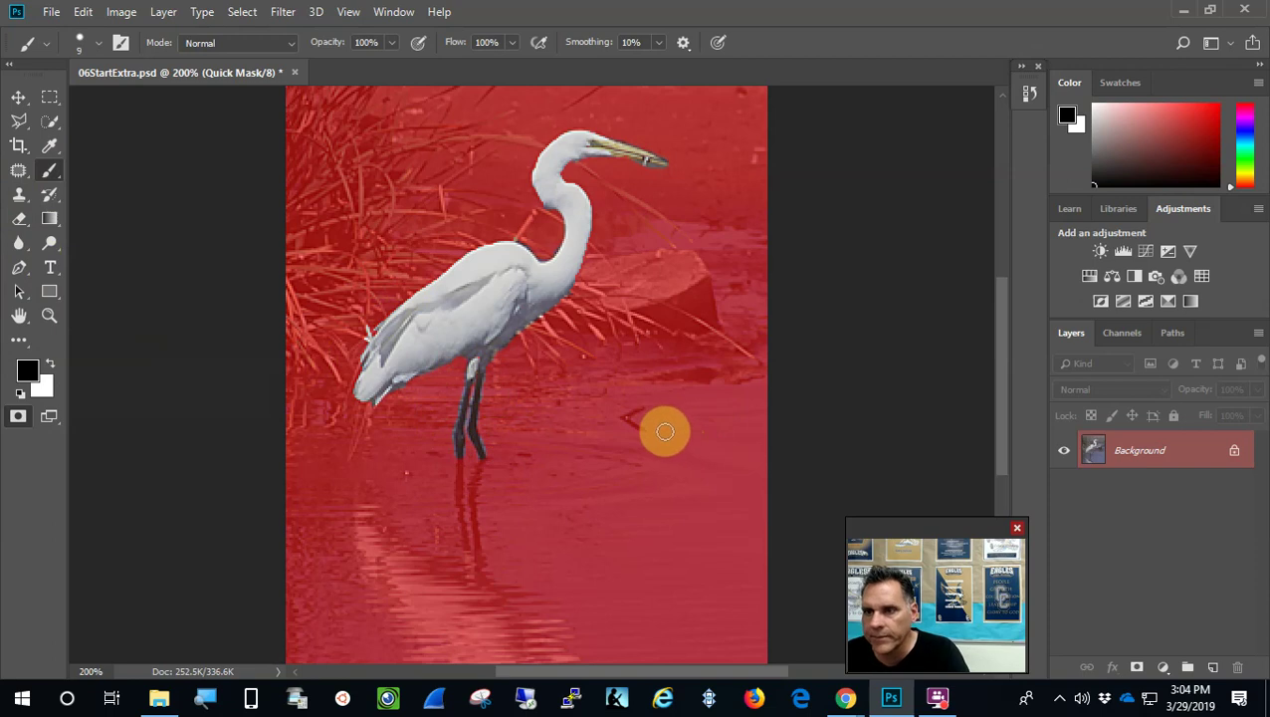
left_click(18, 415)
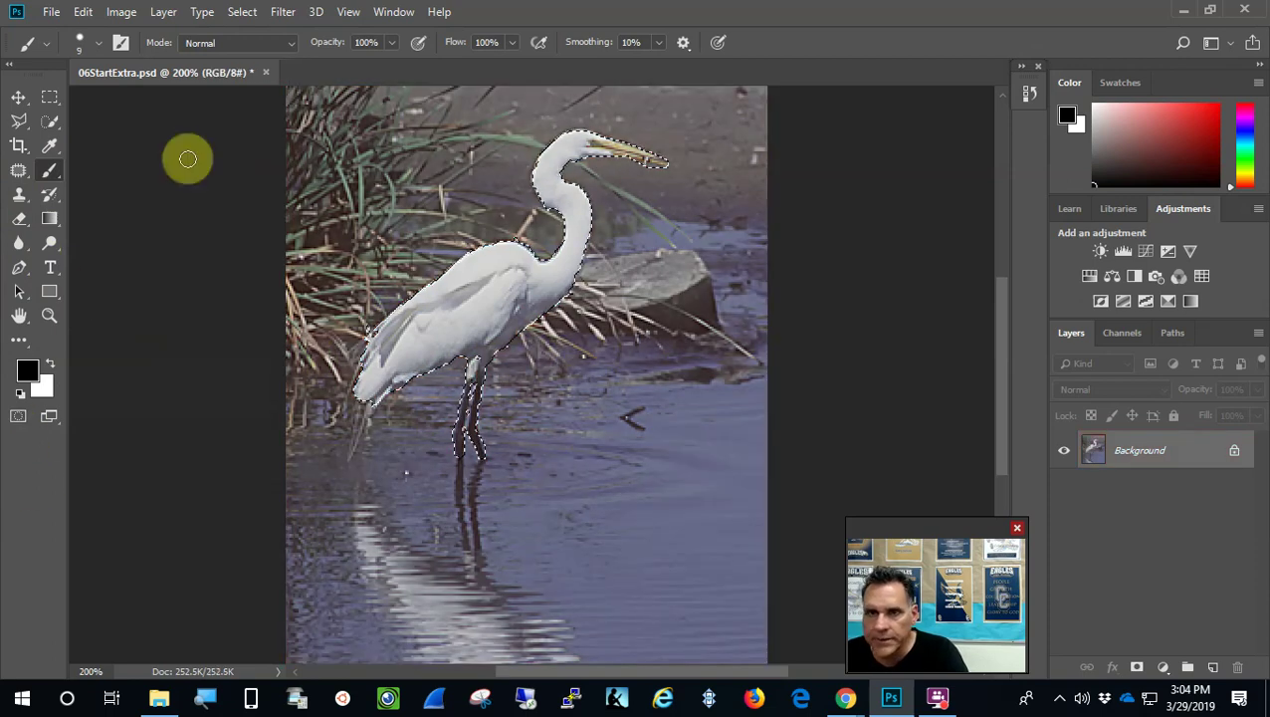
Save the egret selection as a new channel named Egret and save the file.
left_click(245, 12)
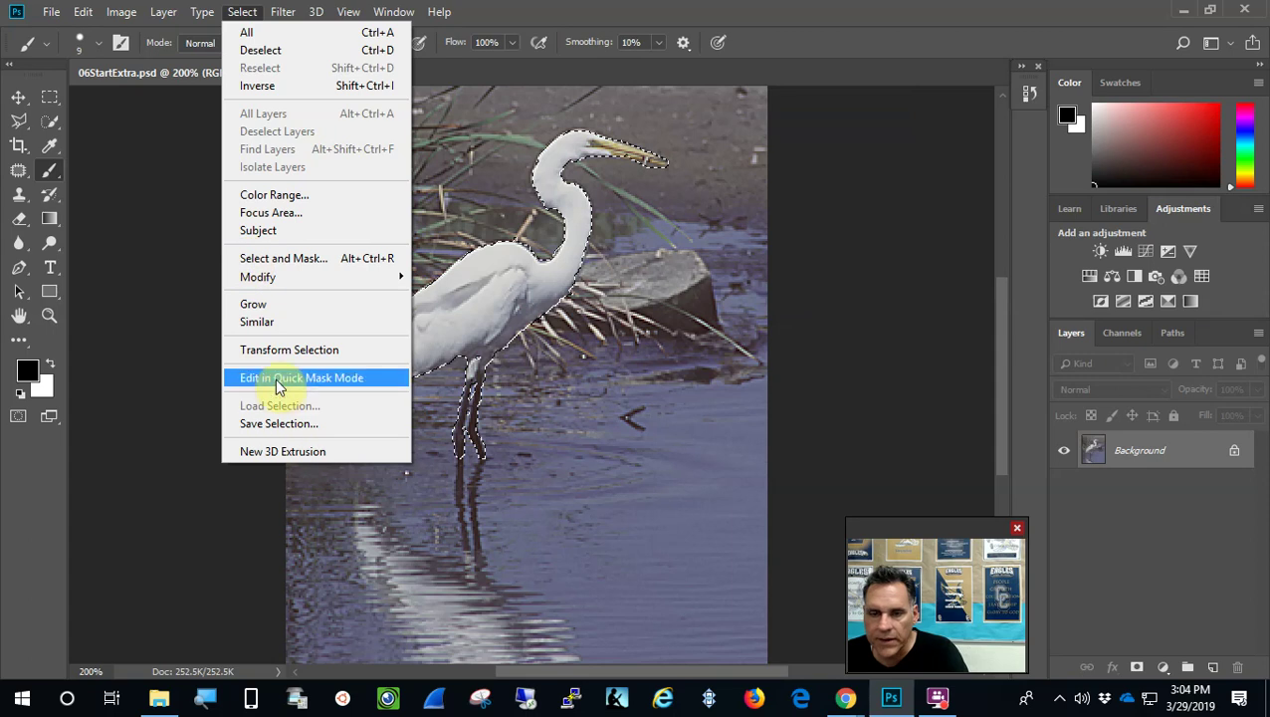
left_click(275, 424)
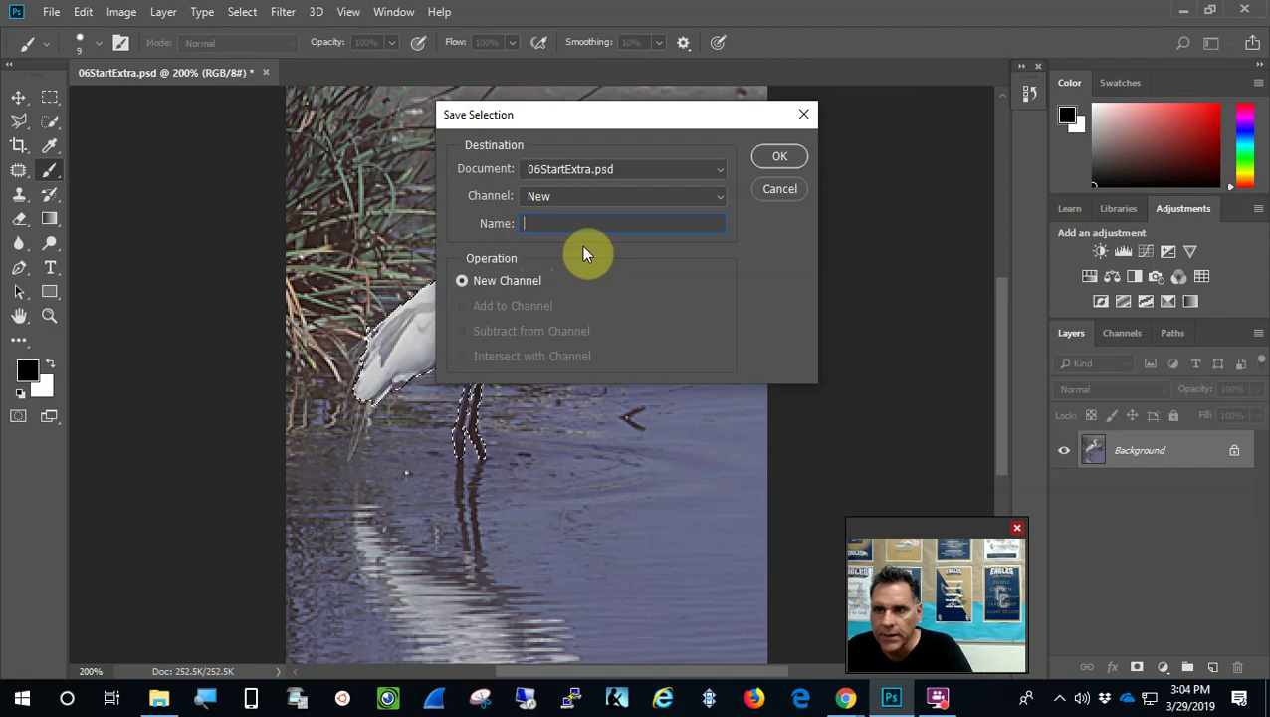
type("Egret")
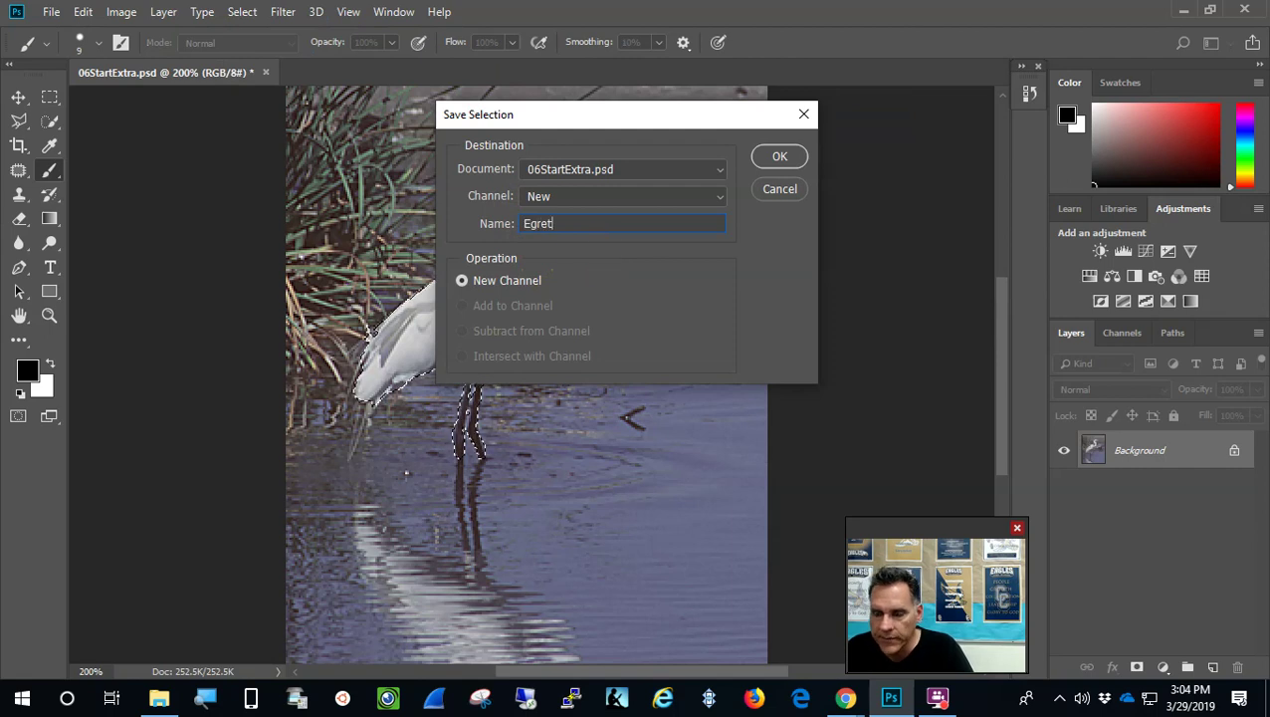
left_click(777, 157)
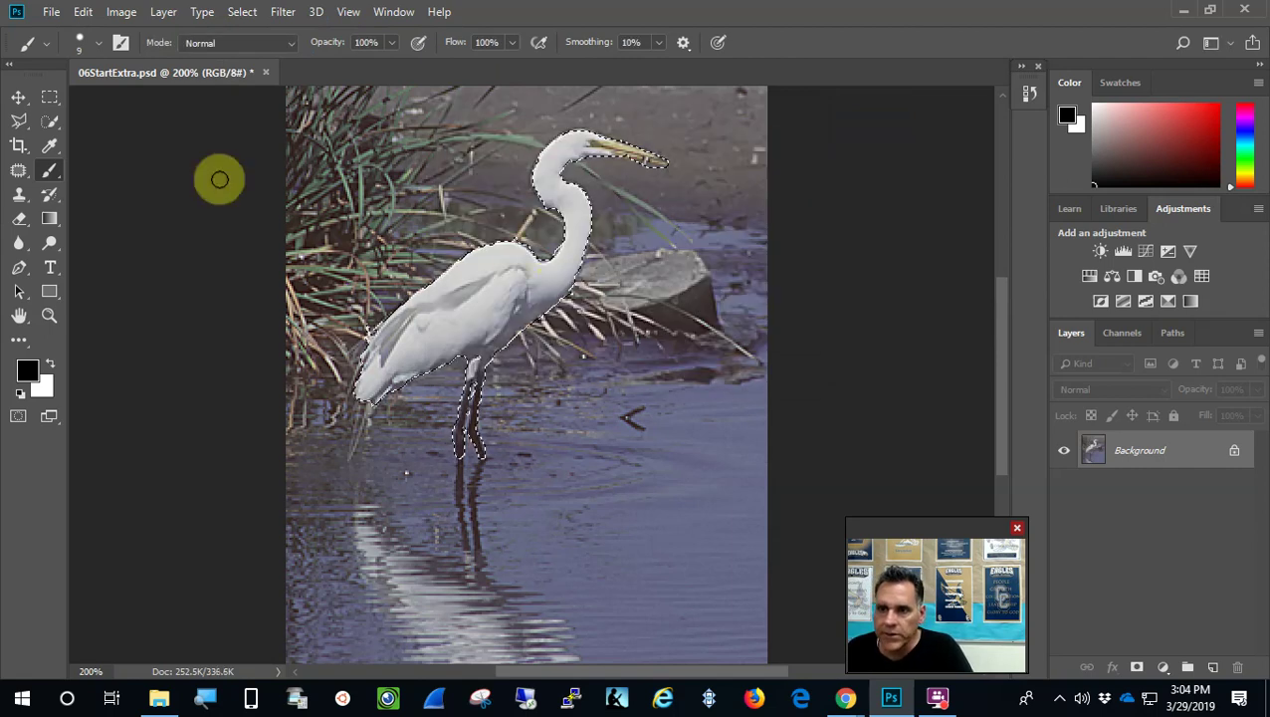
left_click(51, 12)
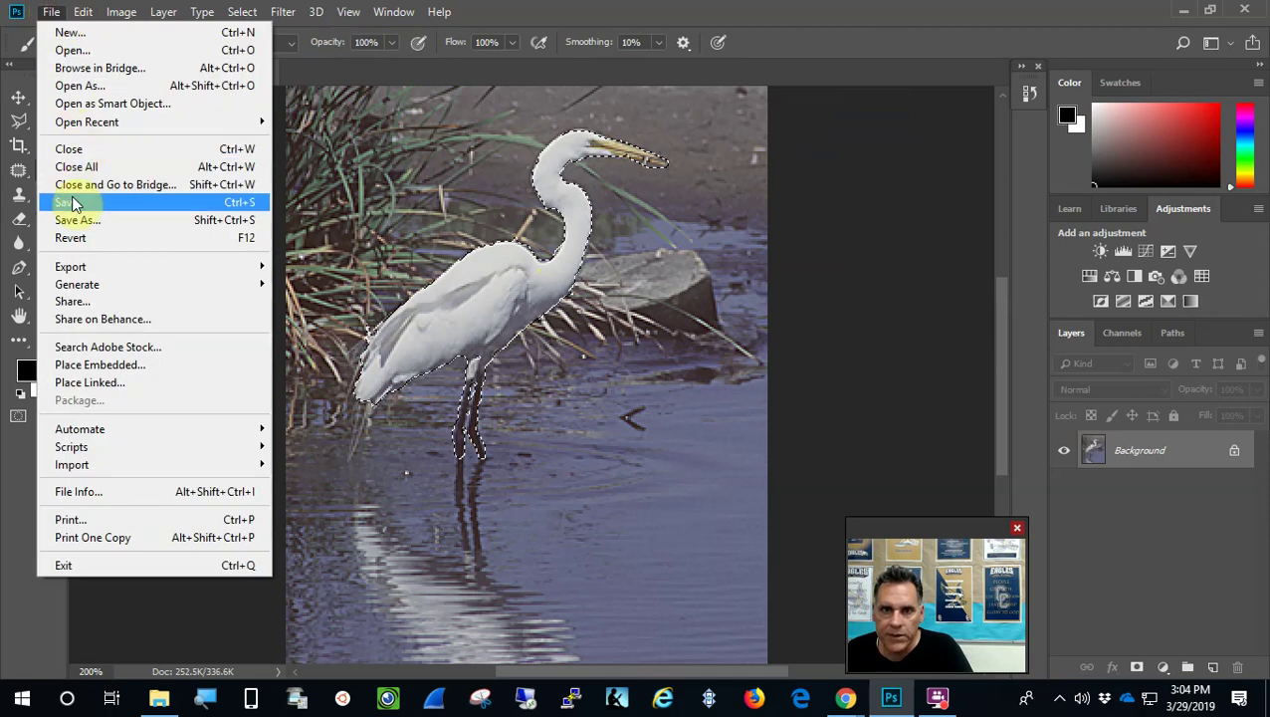
left_click(73, 203)
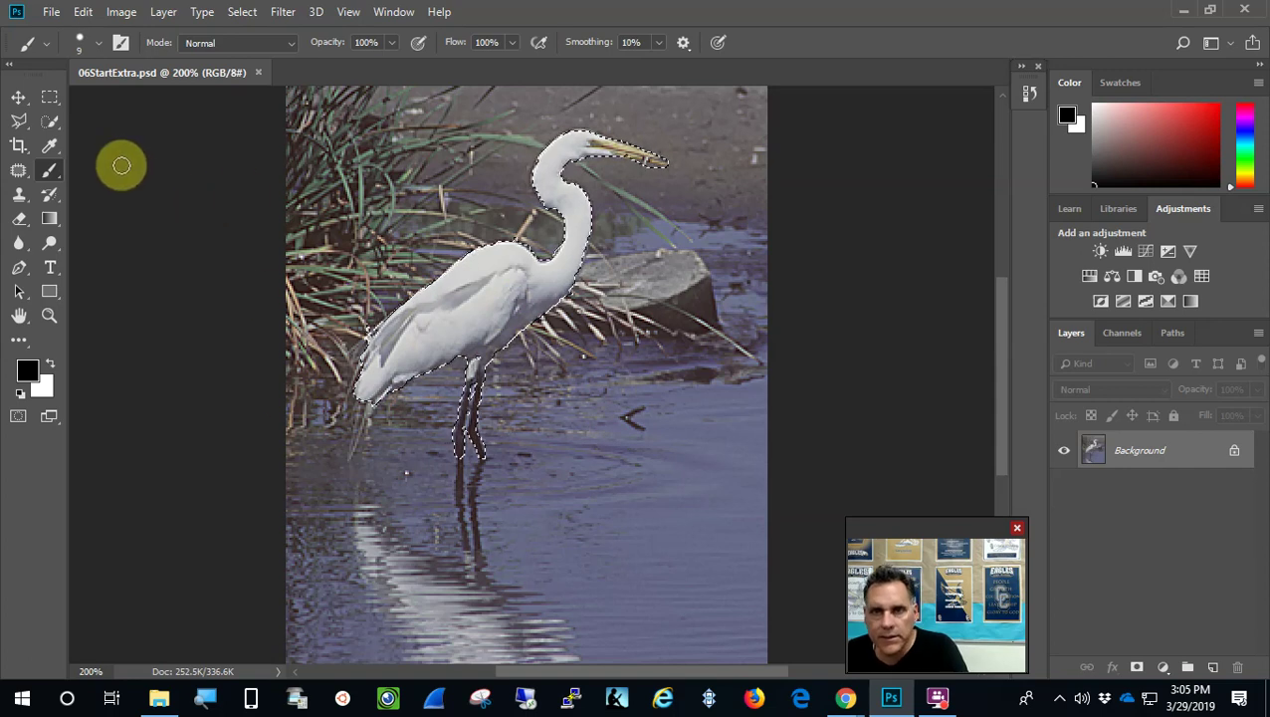
Apply a Levels adjustment to the selected egret with input black 23 and input white 222, and deselect the egret.
left_click(119, 12)
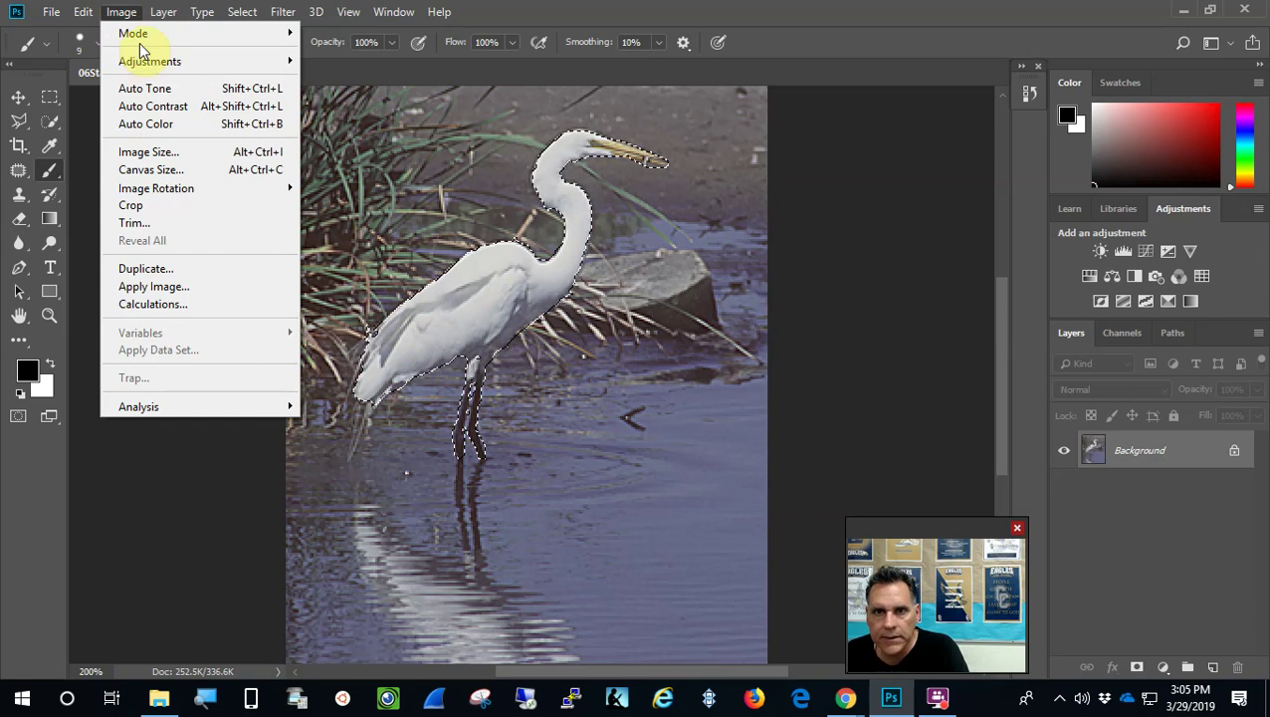
mouse_move(140, 61)
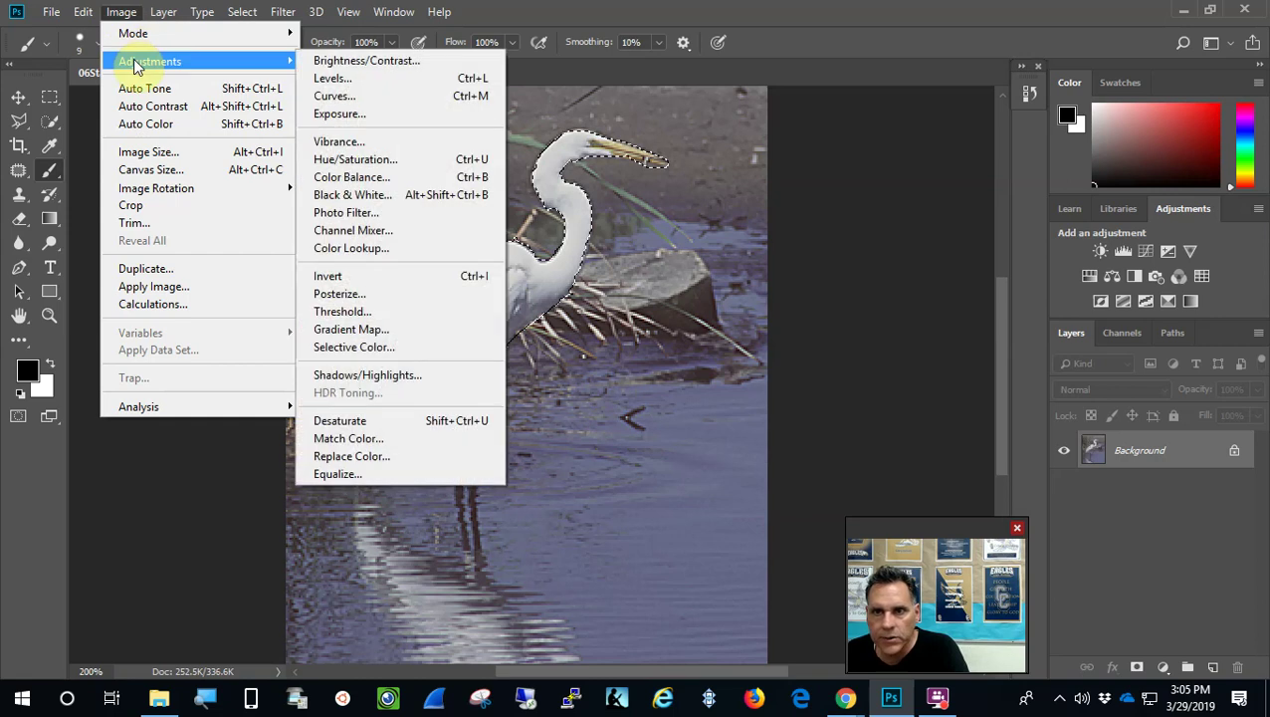
left_click(397, 82)
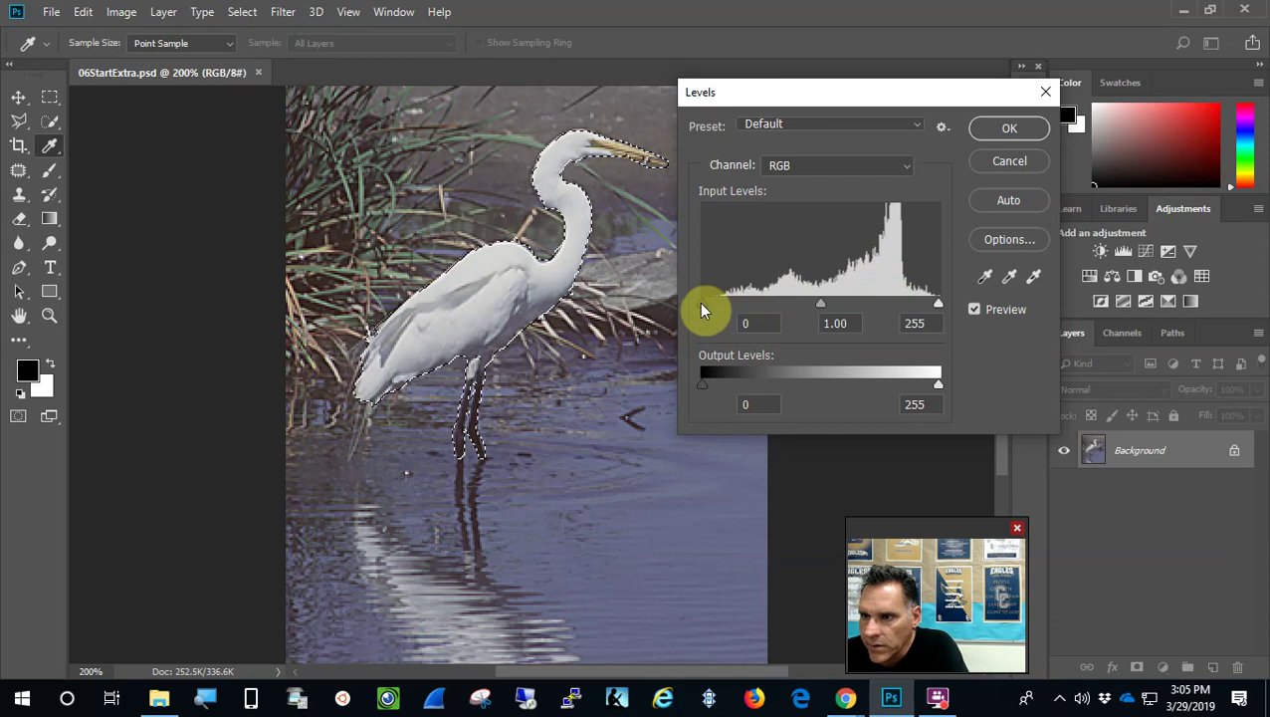
left_click_drag(702, 304, 725, 307)
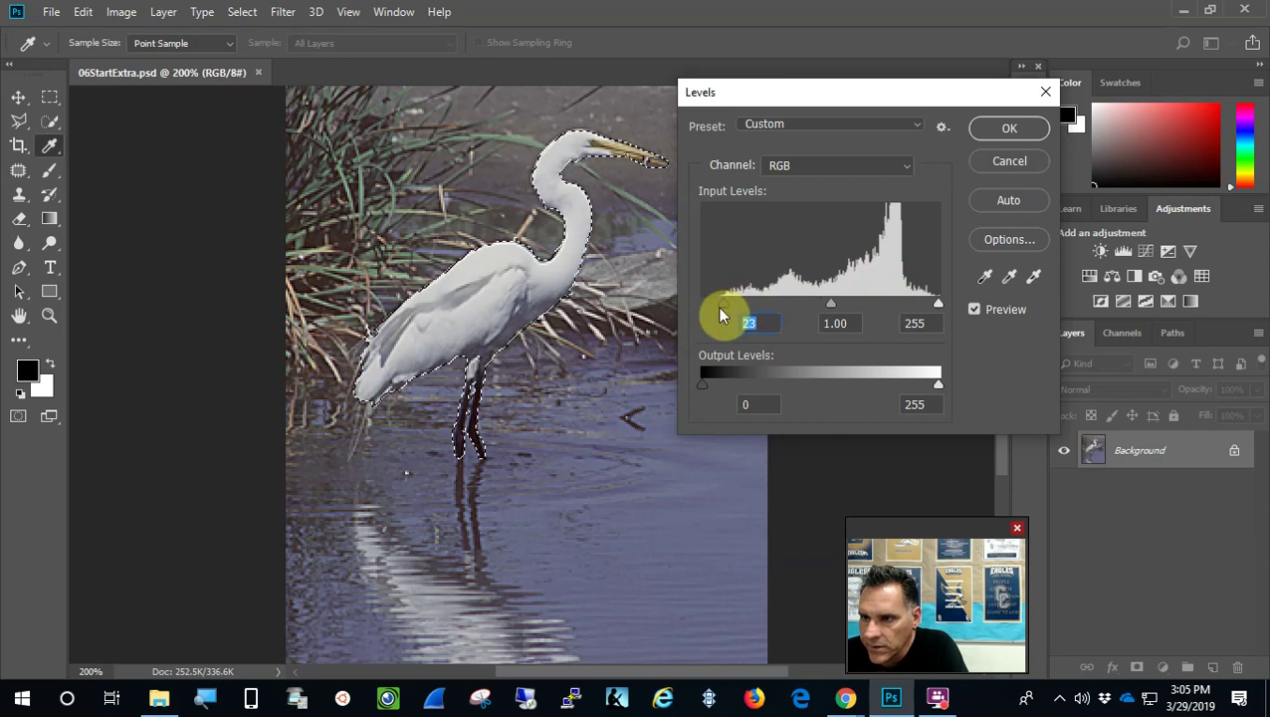
left_click_drag(938, 305, 908, 305)
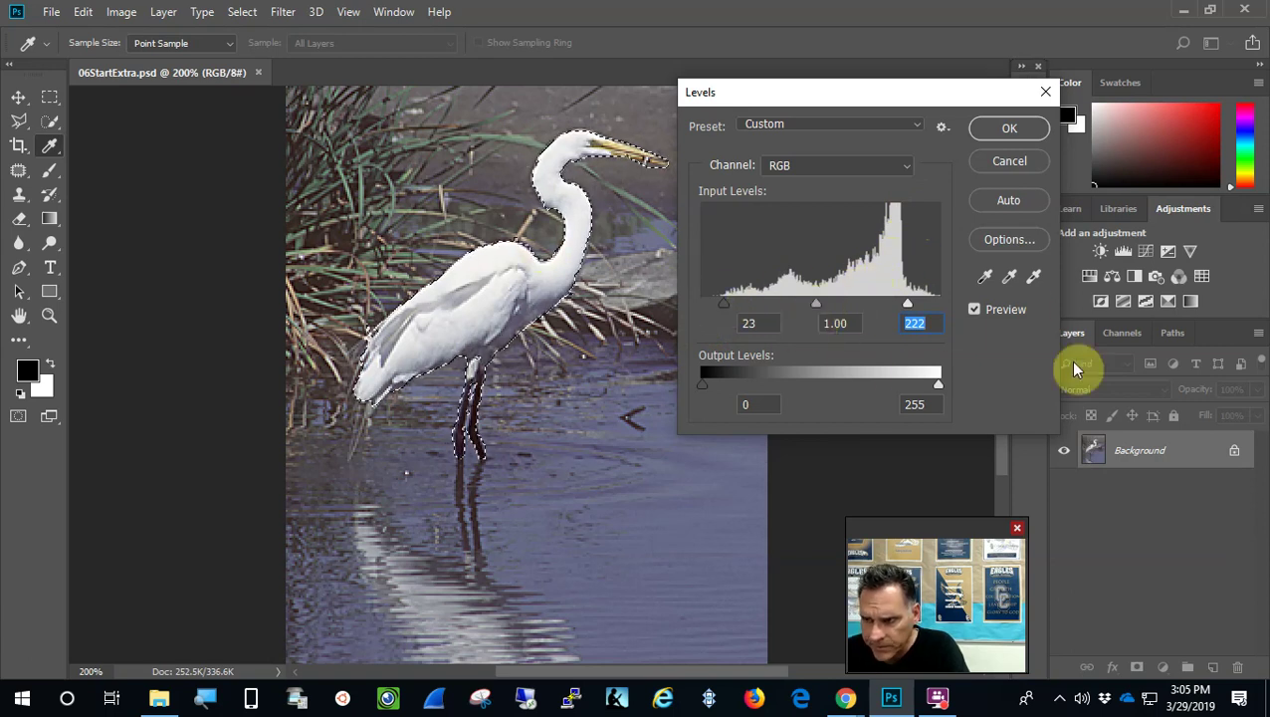
left_click(1000, 129)
key("b")
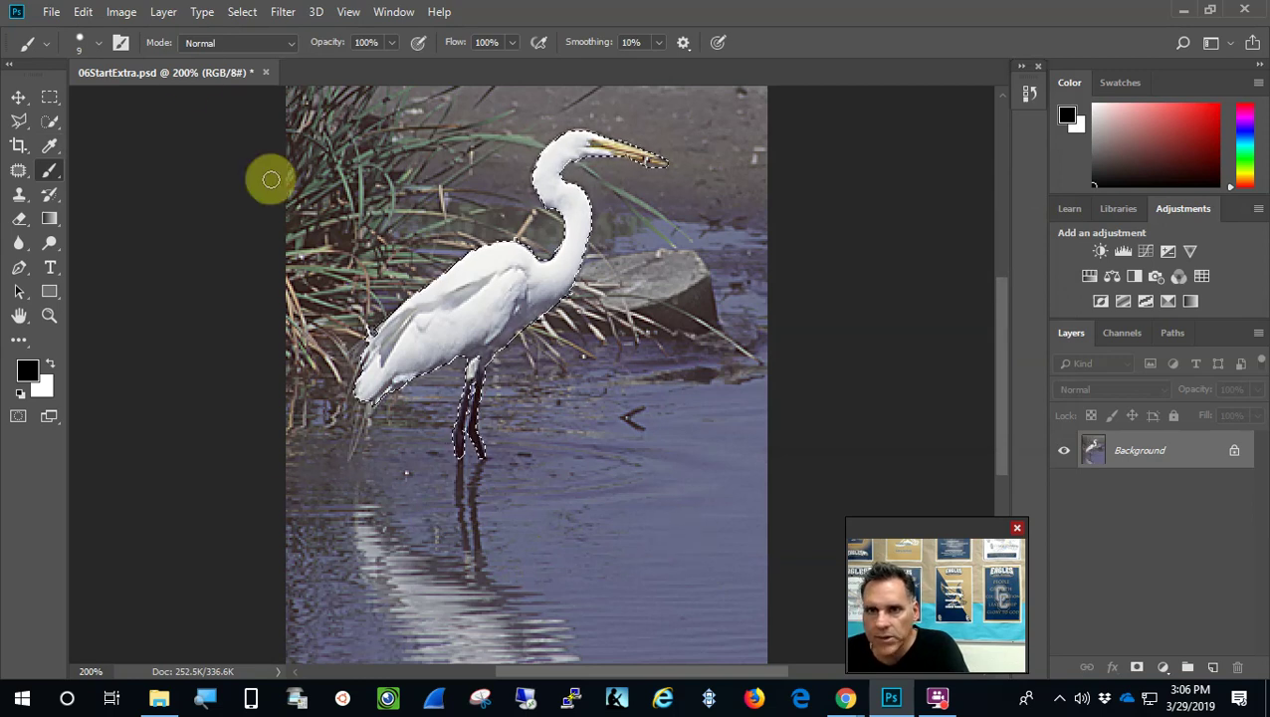
left_click(245, 12)
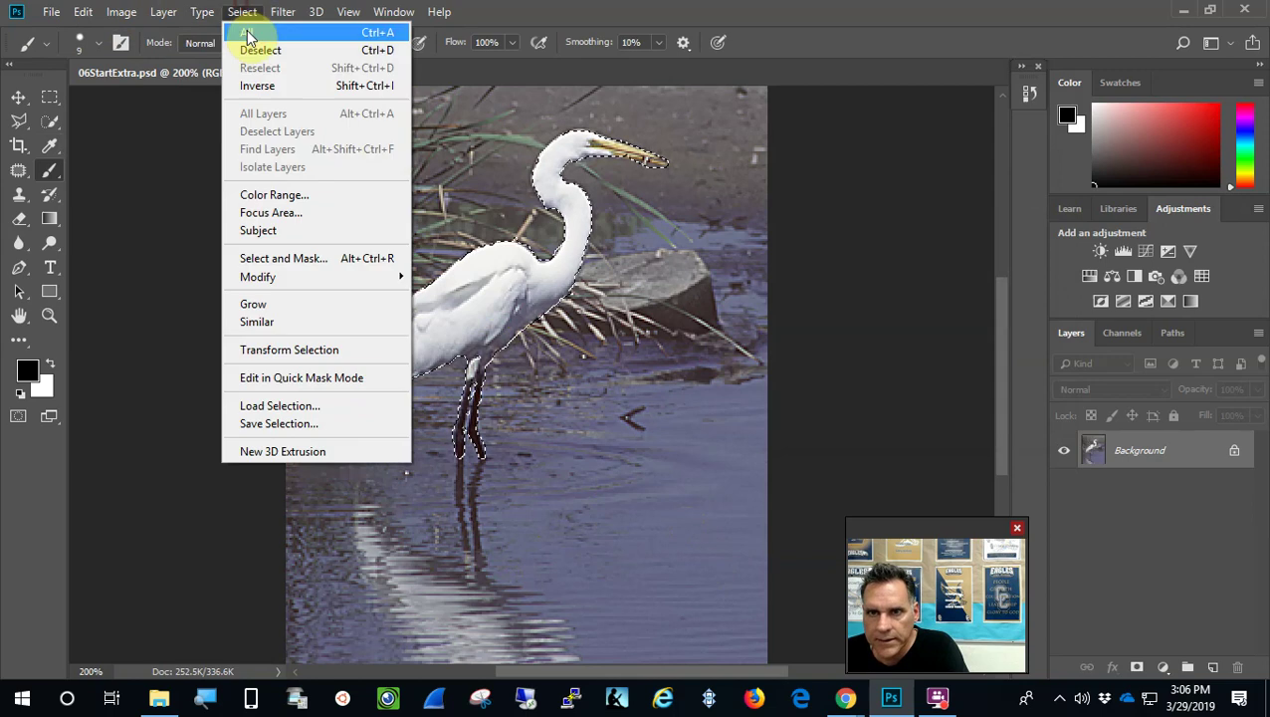
left_click(254, 50)
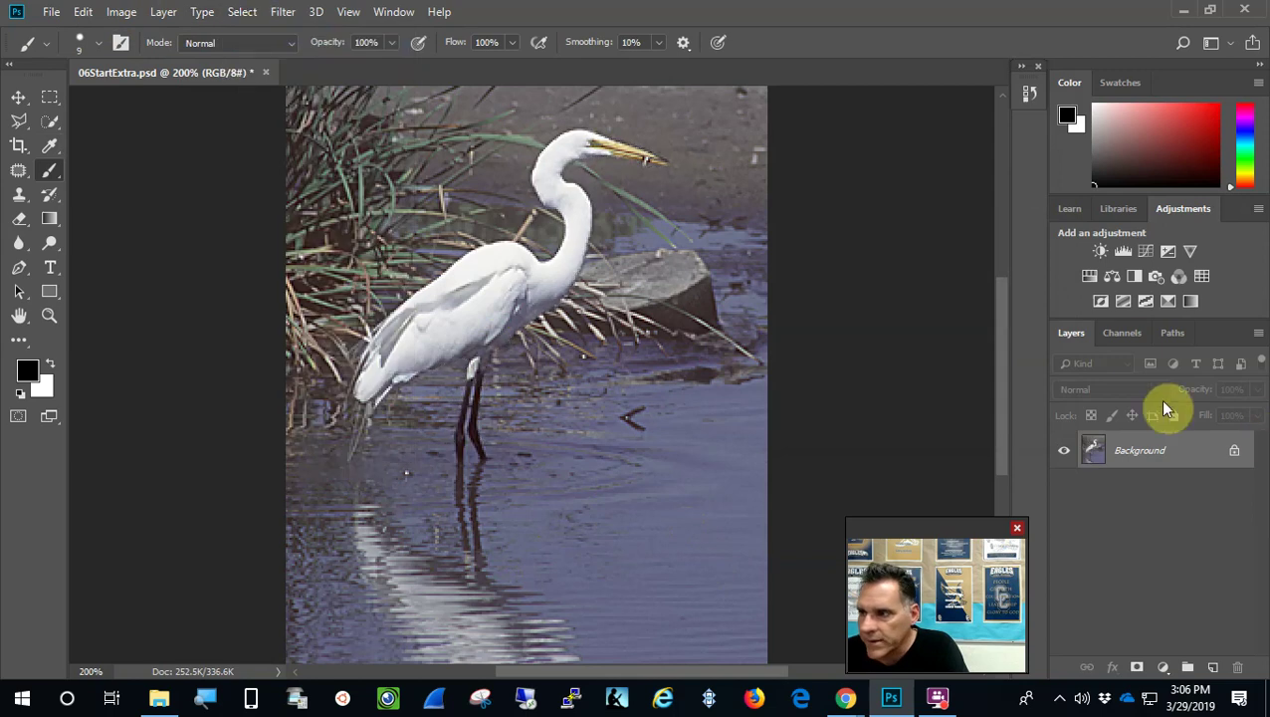
left_click(1124, 334)
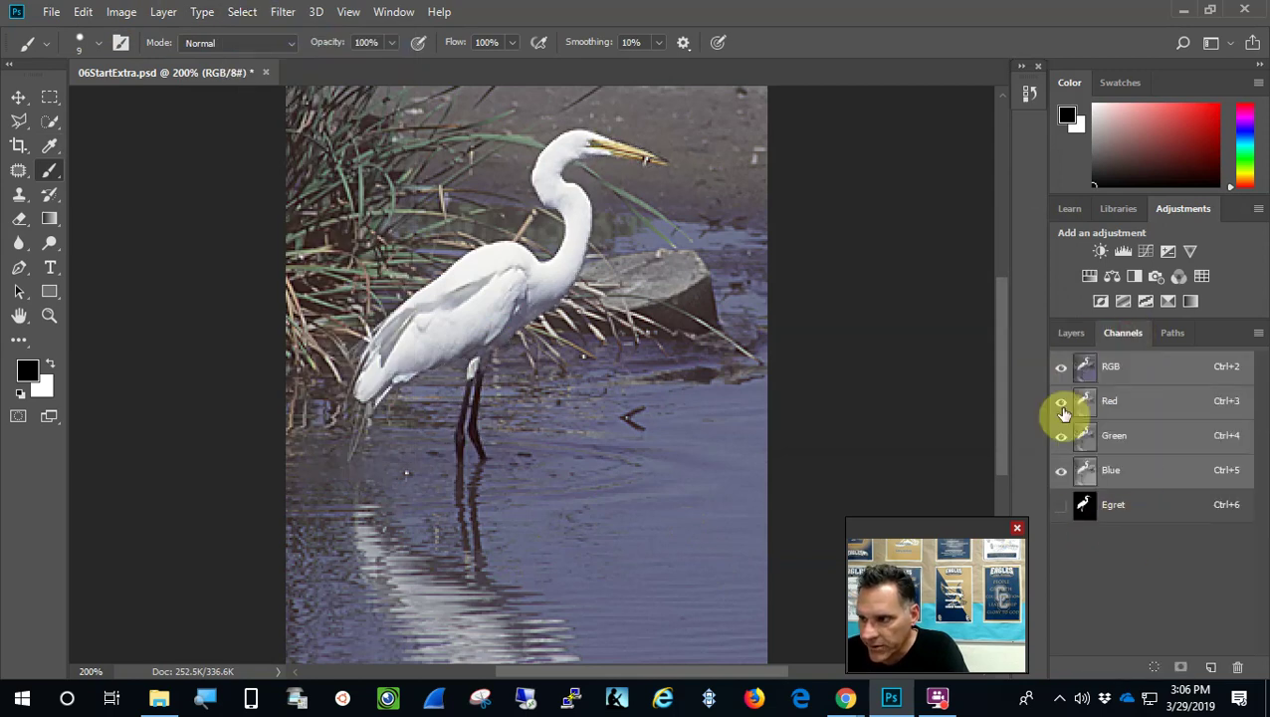
left_click(1075, 332)
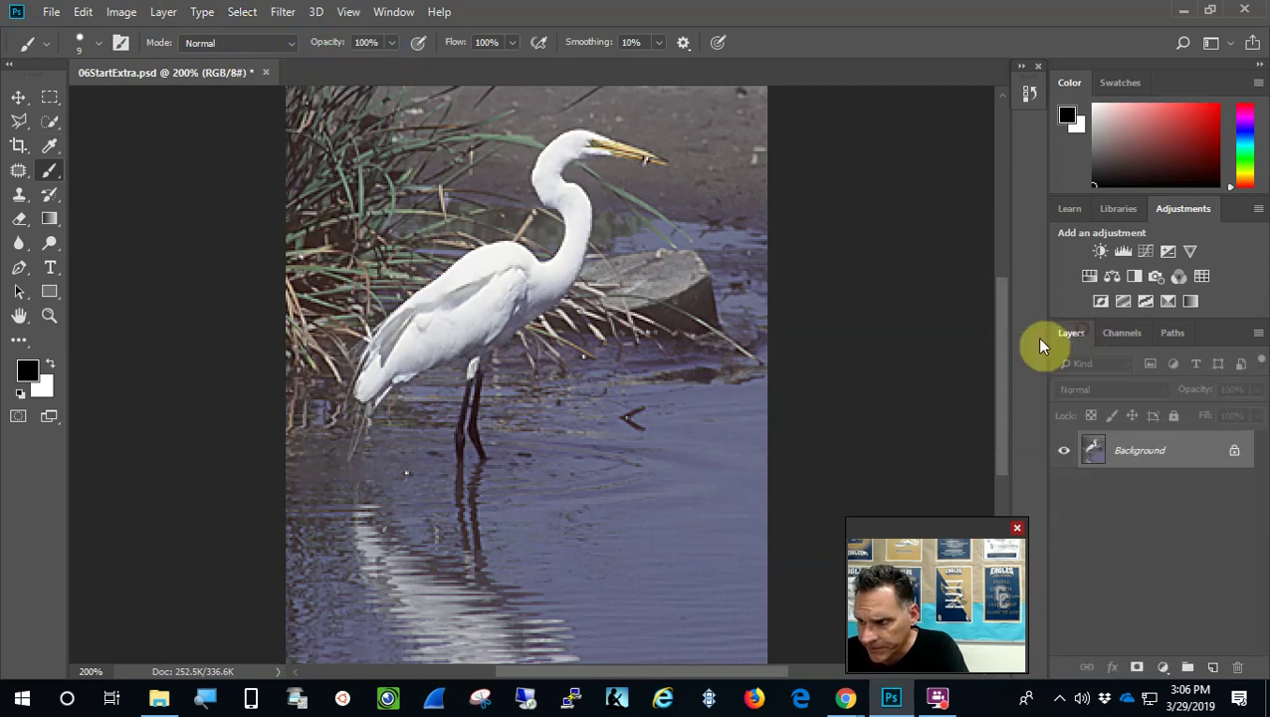
left_click(239, 12)
left_click(299, 406)
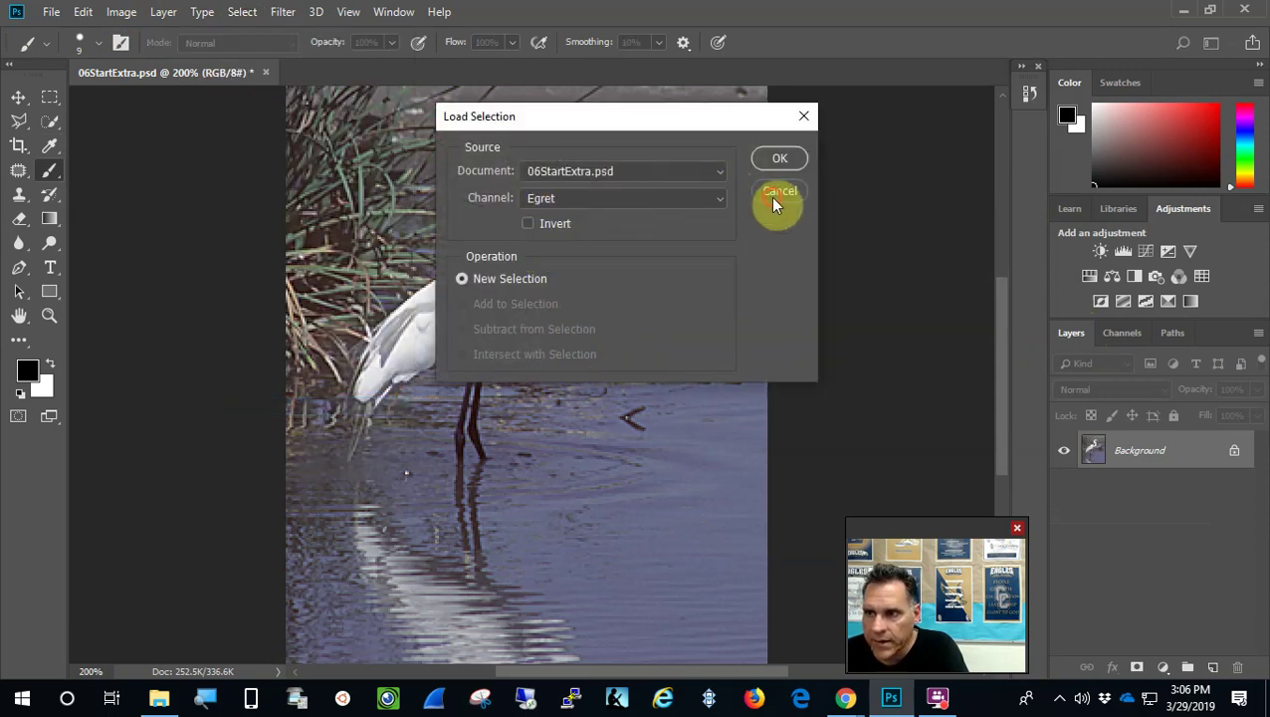
left_click(775, 199)
Load the Egret channel as a selection and deselect it again.
left_click(1124, 332)
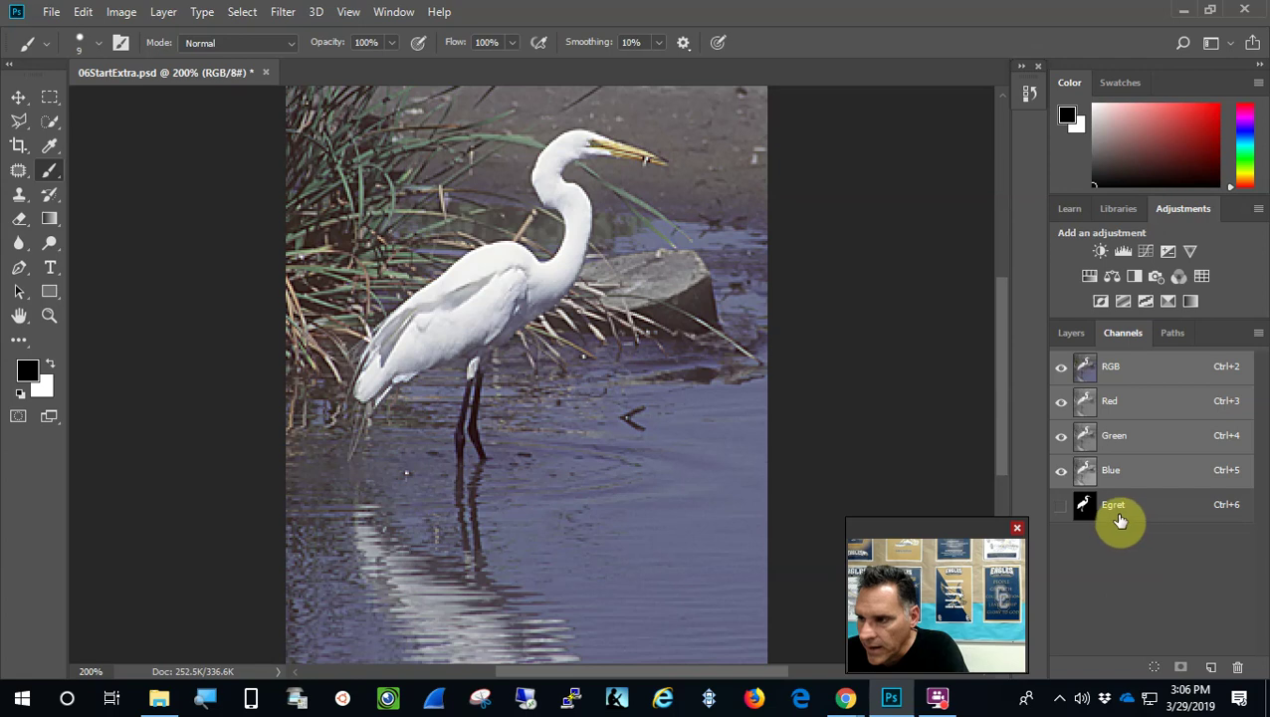
left_click_drag(1119, 514, 1155, 667)
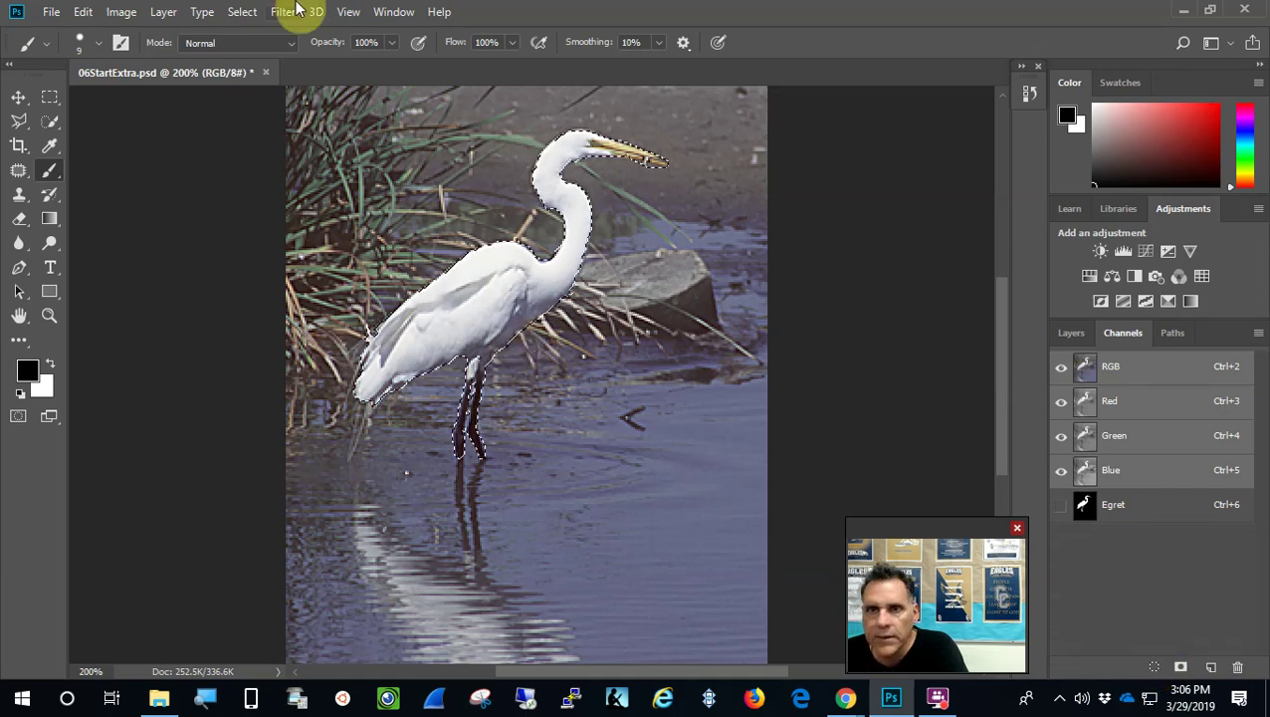
left_click(242, 12)
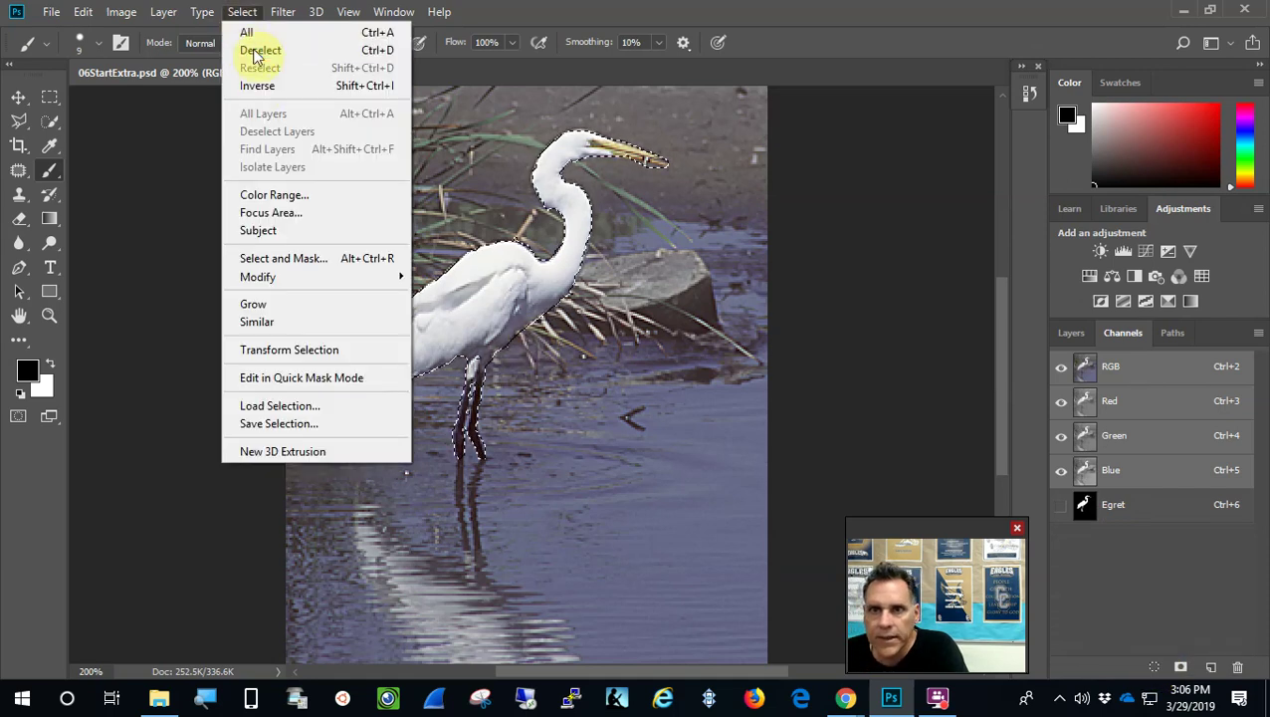
left_click(259, 50)
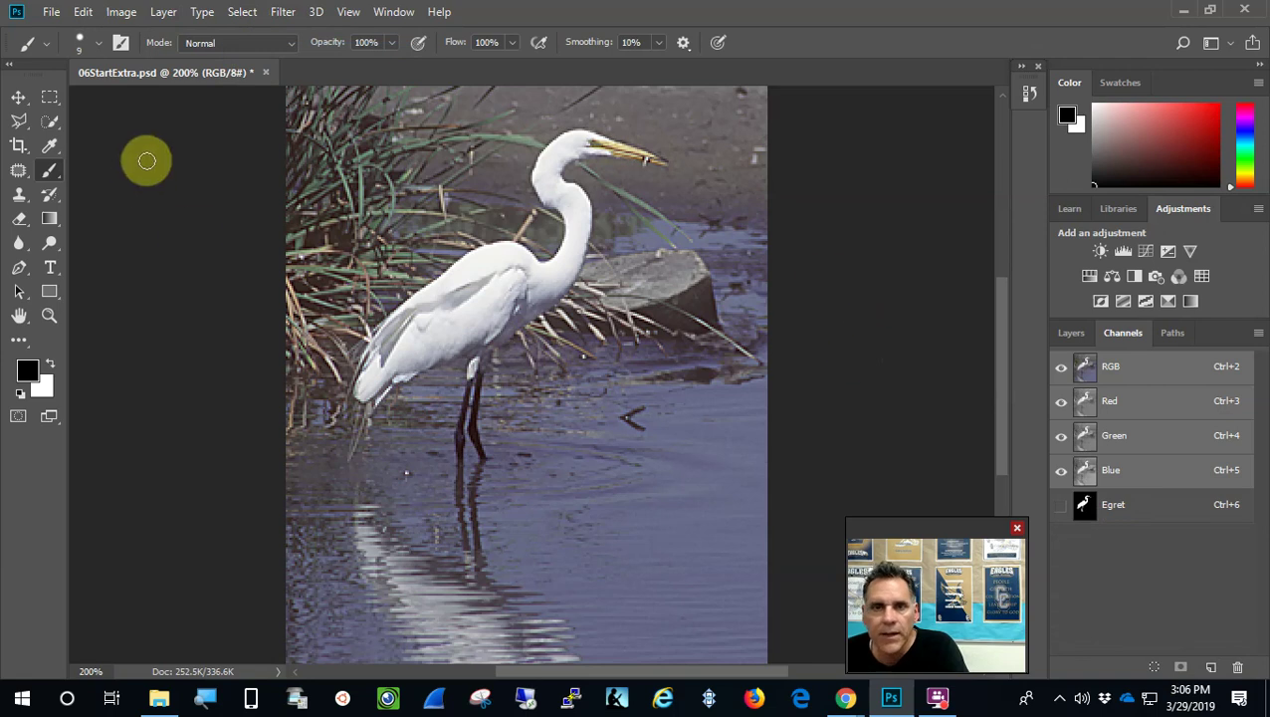
Save 06StartExtra.psd and open Foxtail.psd from the Lesson 06 extra folder.
left_click(51, 14)
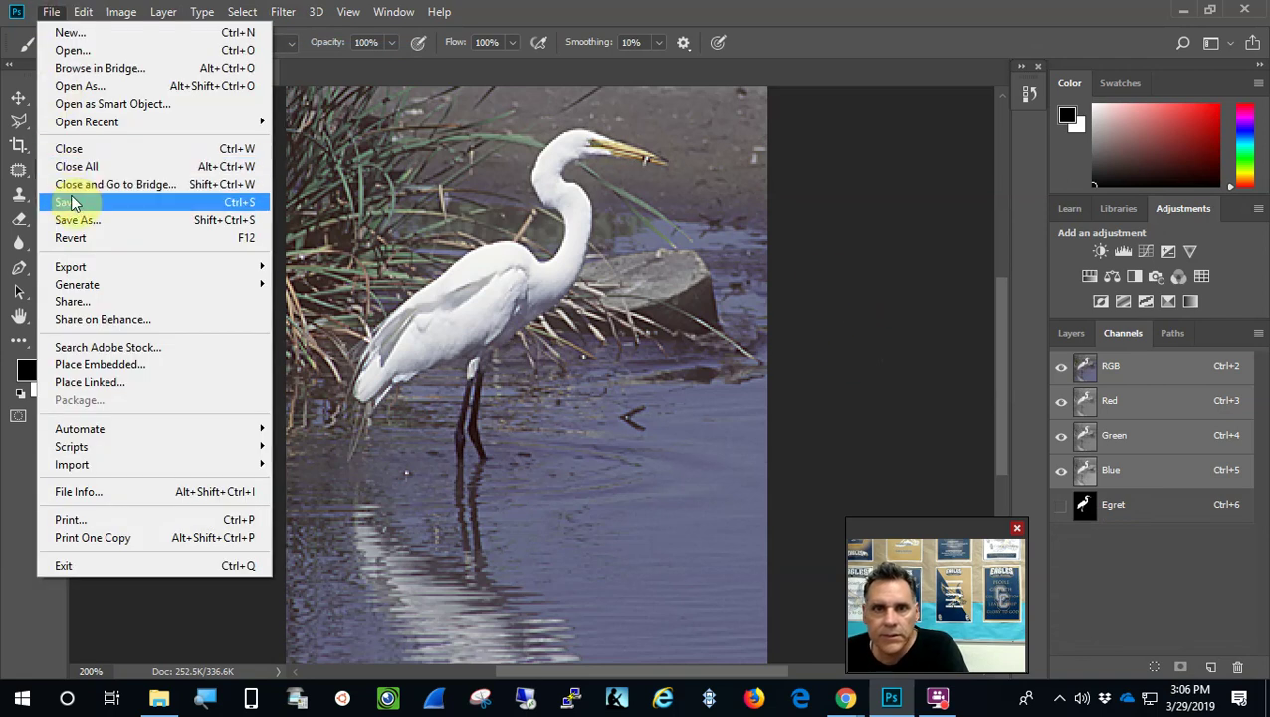
left_click(80, 201)
left_click(50, 12)
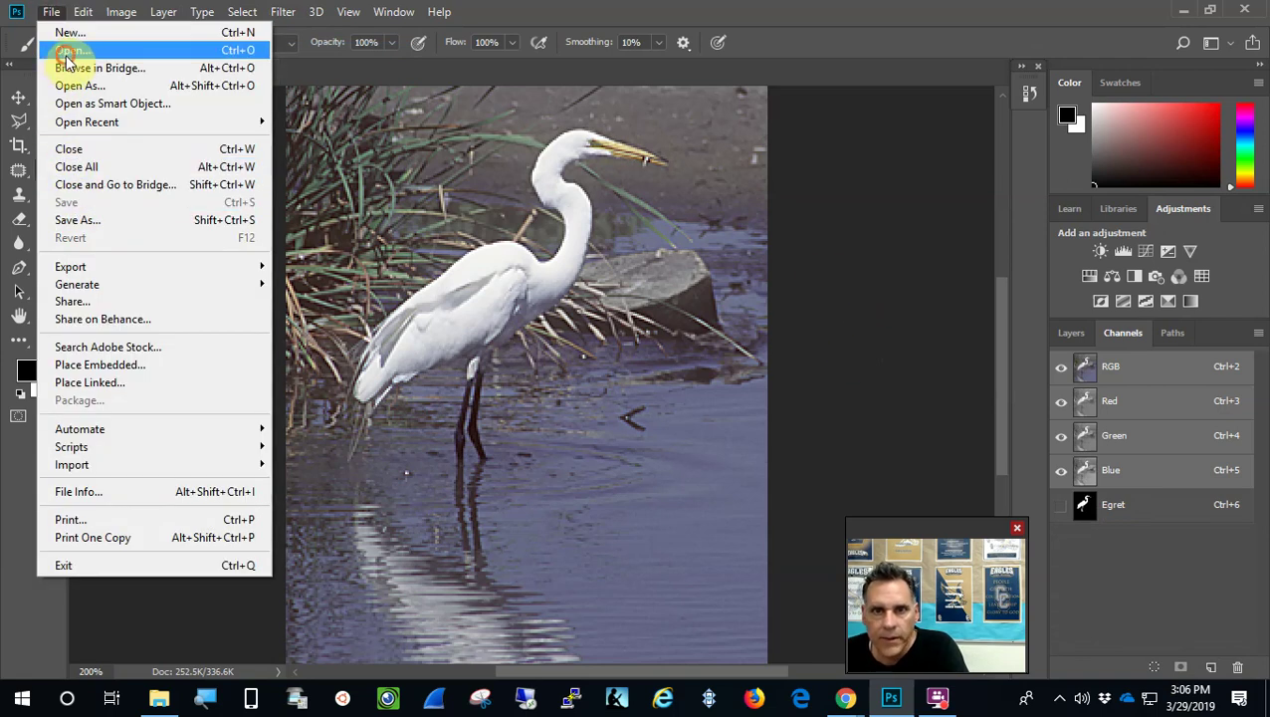
left_click(66, 52)
left_click(343, 149)
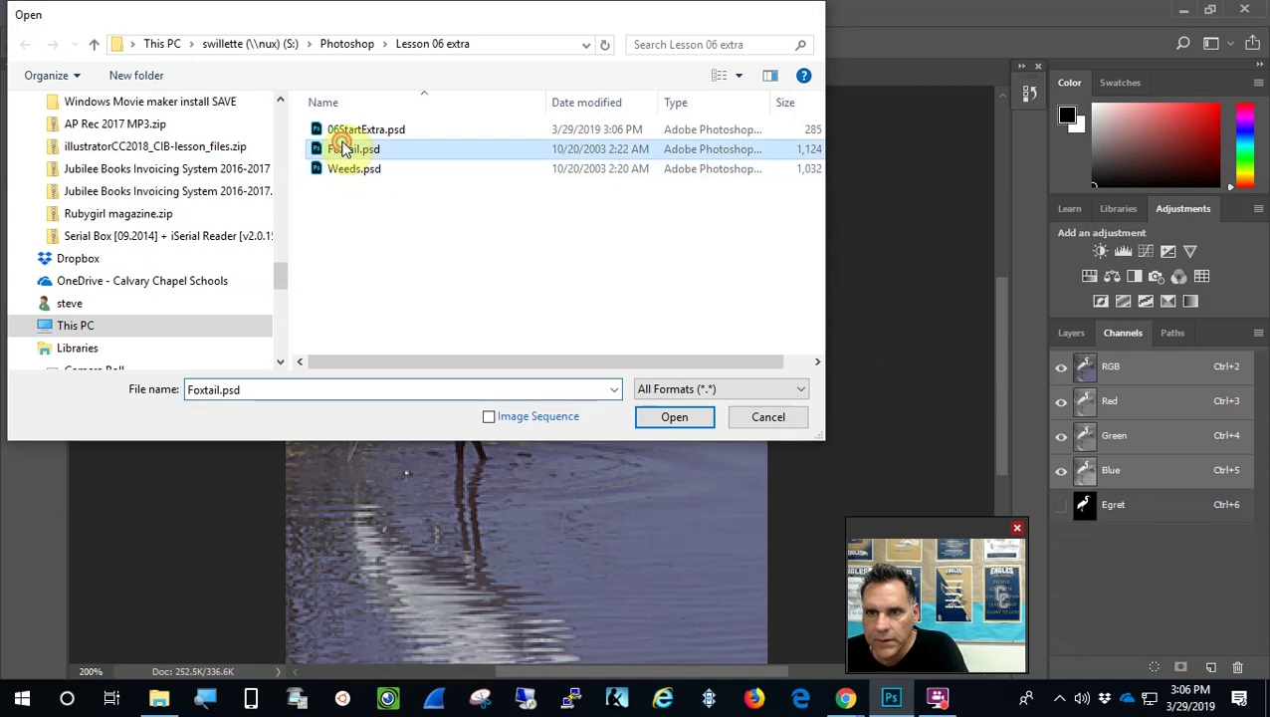
left_click(344, 149)
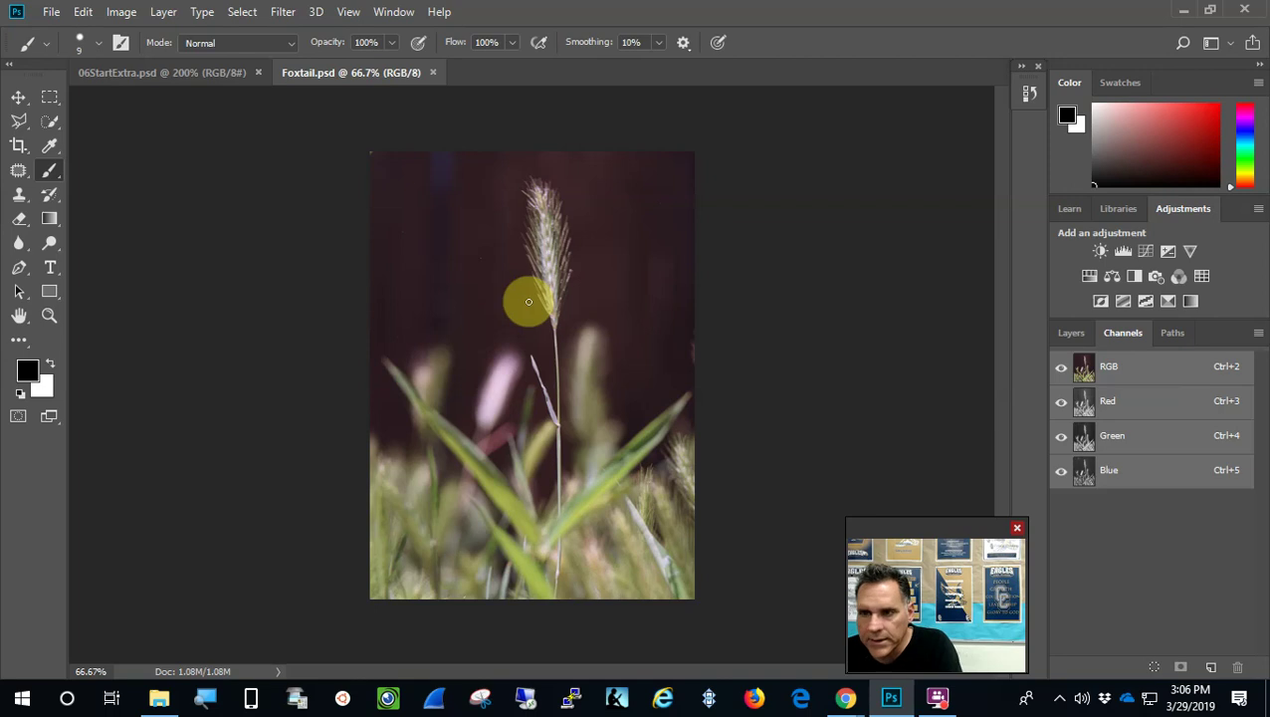
Enlarge the Brush to size 25 and undo the stray stroke painted directly on the foxtail's head.
key("bracketright")
key("bracketright")
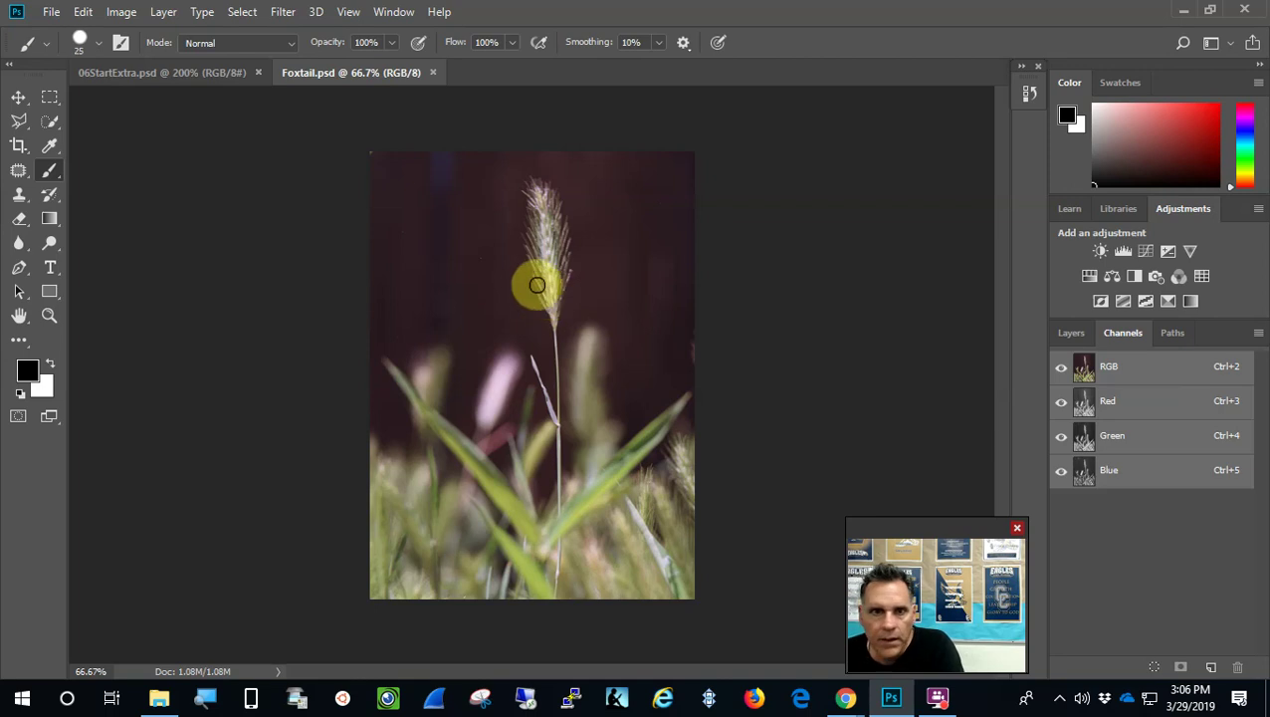
left_click_drag(540, 292, 548, 302)
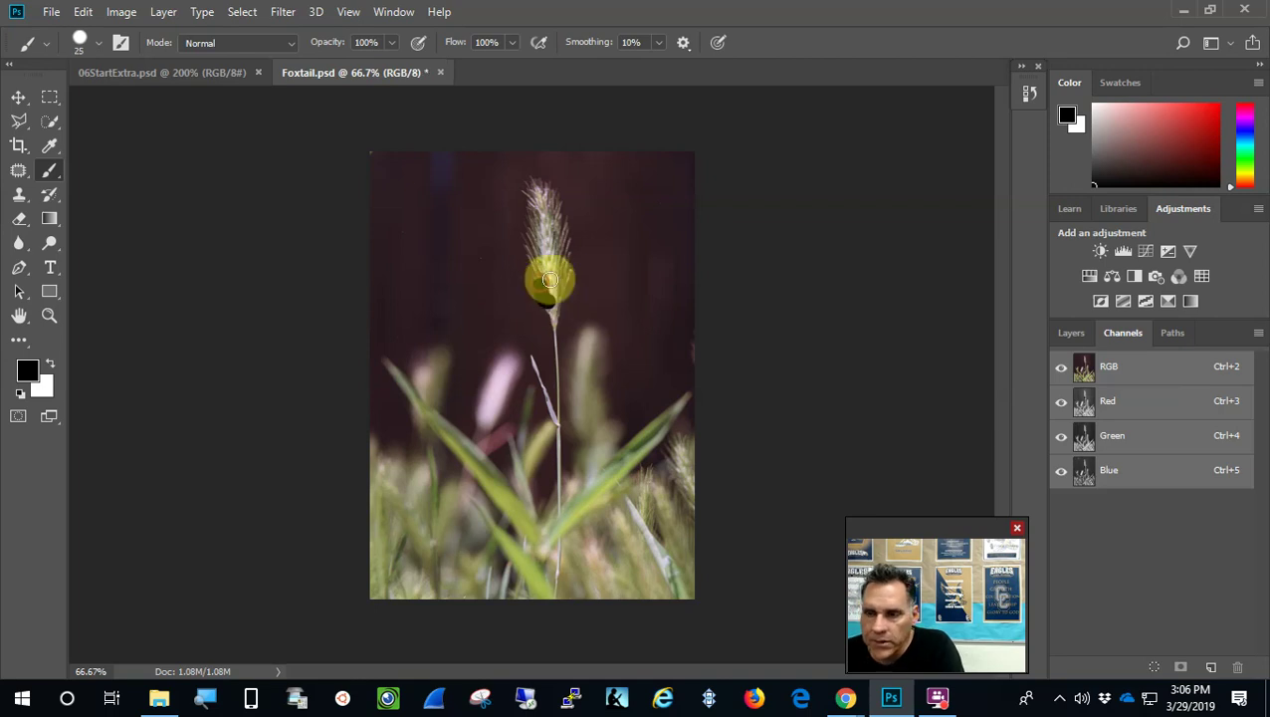
left_click(83, 12)
left_click(120, 27)
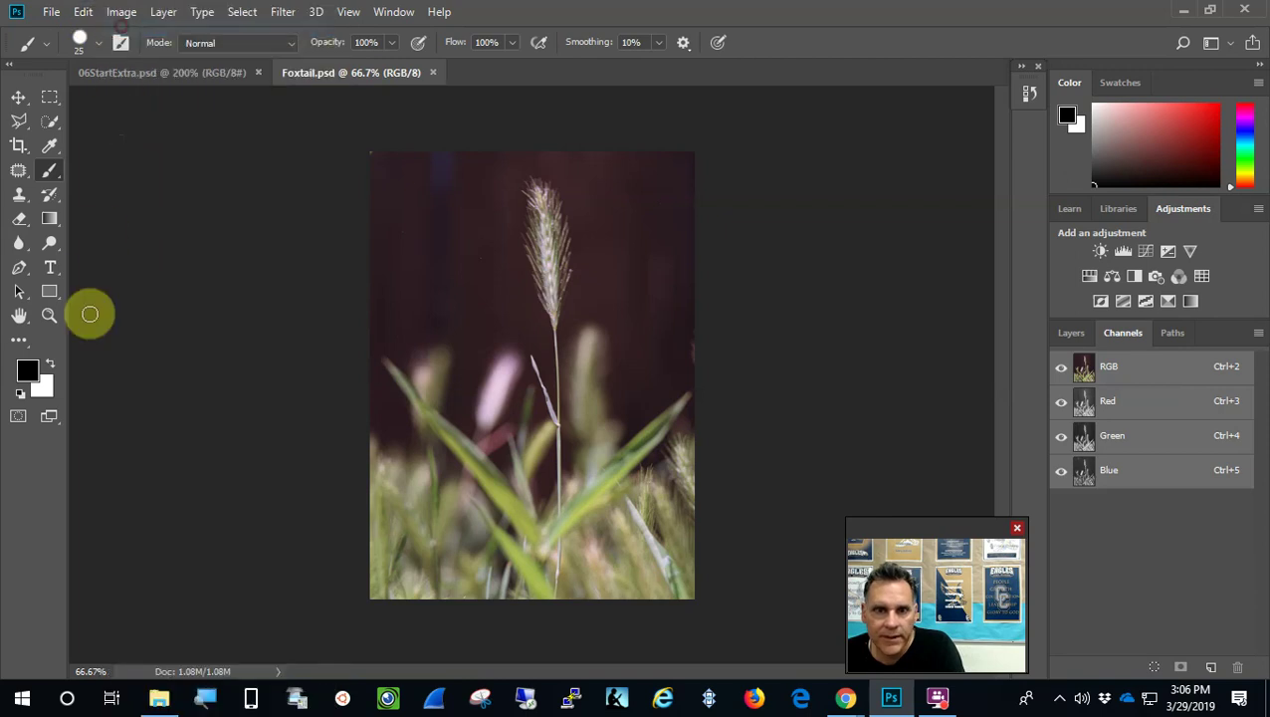
Enter Quick Mask mode and paint the mask over the foxtail's head, side leaf and stem, using brush size 10 for the thin parts.
left_click(18, 415)
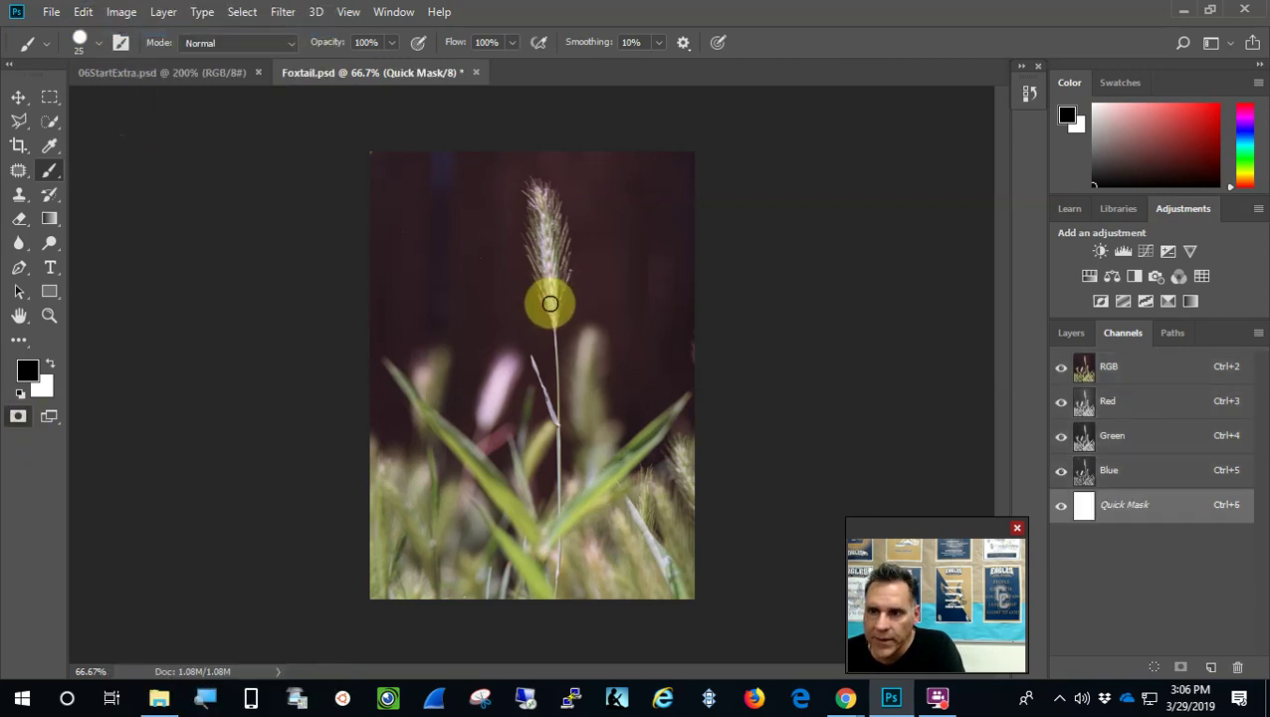
mouse_move(550, 311)
left_mouse_down()
mouse_move(530, 217)
mouse_move(543, 188)
mouse_move(562, 215)
mouse_move(556, 291)
mouse_move(541, 201)
mouse_move(538, 250)
mouse_move(562, 327)
left_mouse_up()
key("bracketleft")
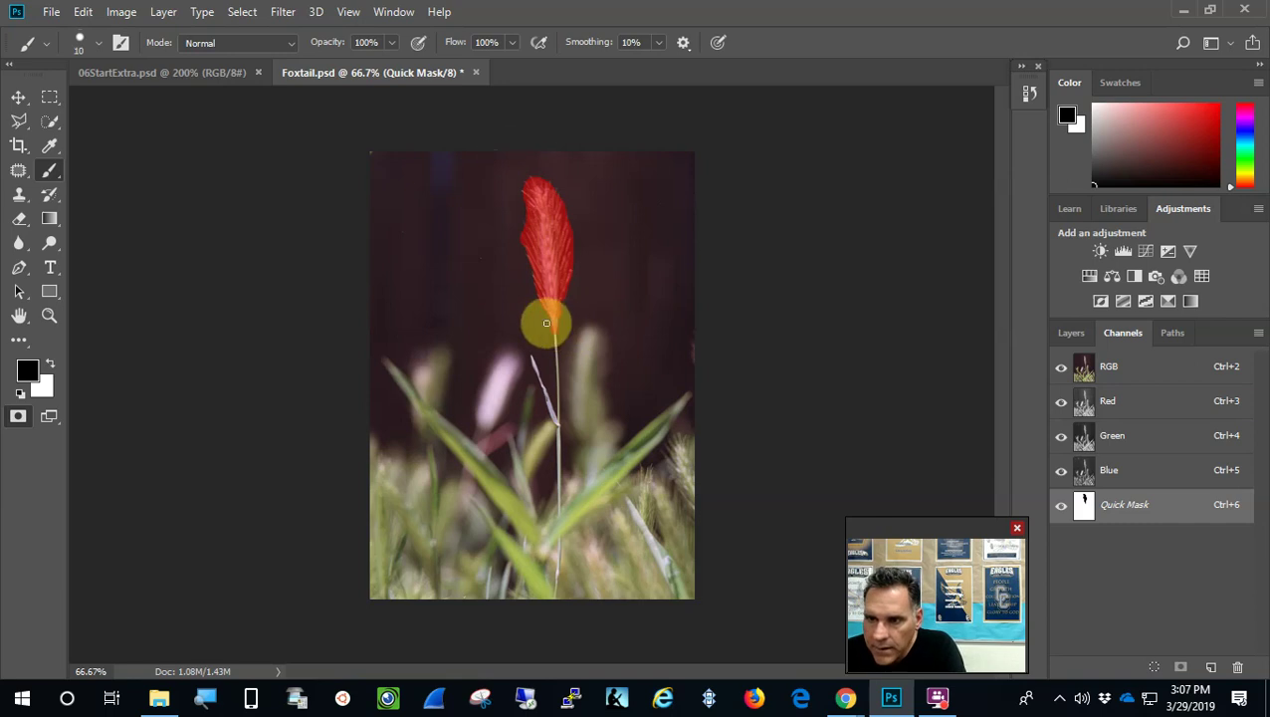
mouse_move(555, 322)
left_mouse_down()
mouse_move(558, 424)
mouse_move(534, 356)
left_mouse_up()
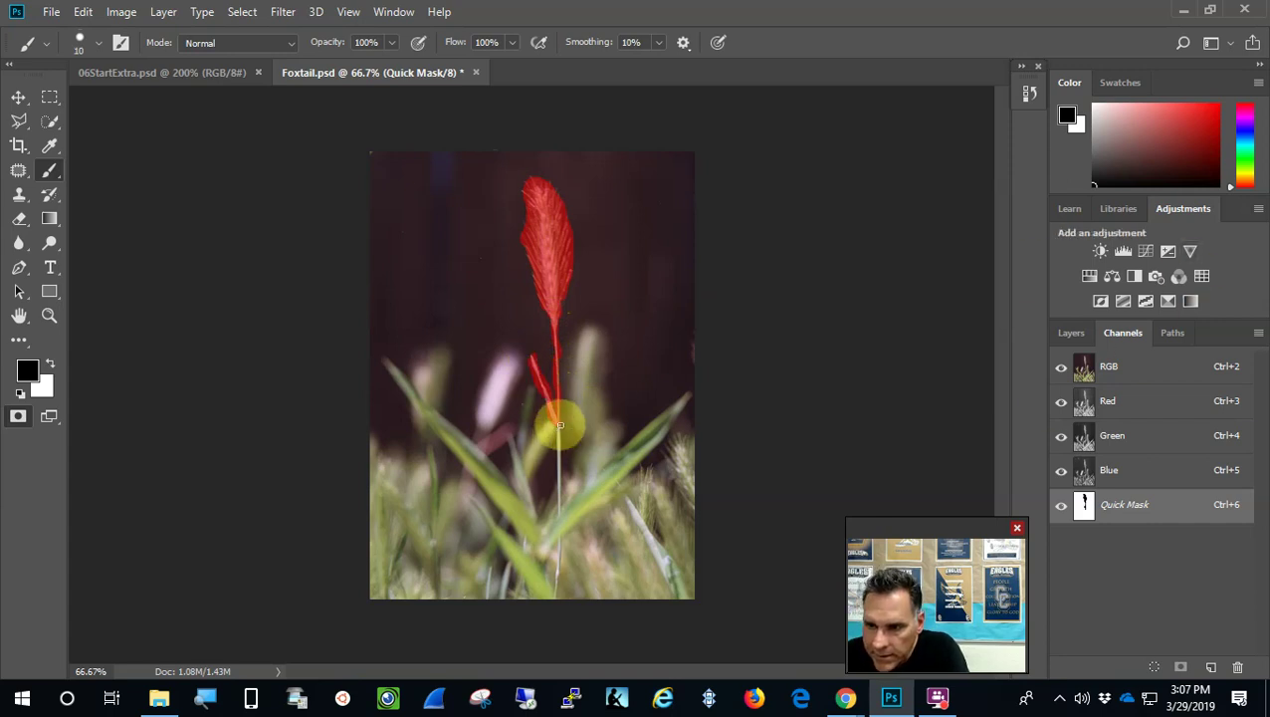
left_click_drag(560, 425, 560, 501)
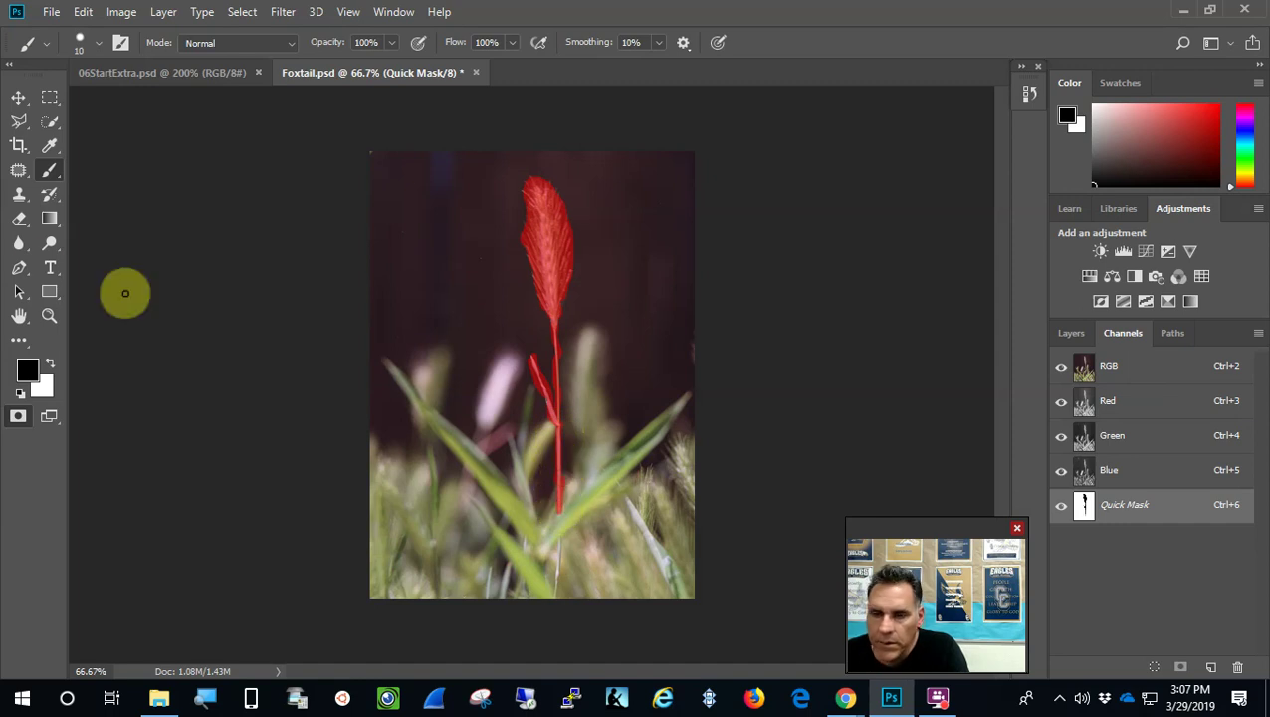
Erase the excess mask around the foxtail's thin side leaf with the Eraser at size 9, and return to the Brush.
left_click(19, 220)
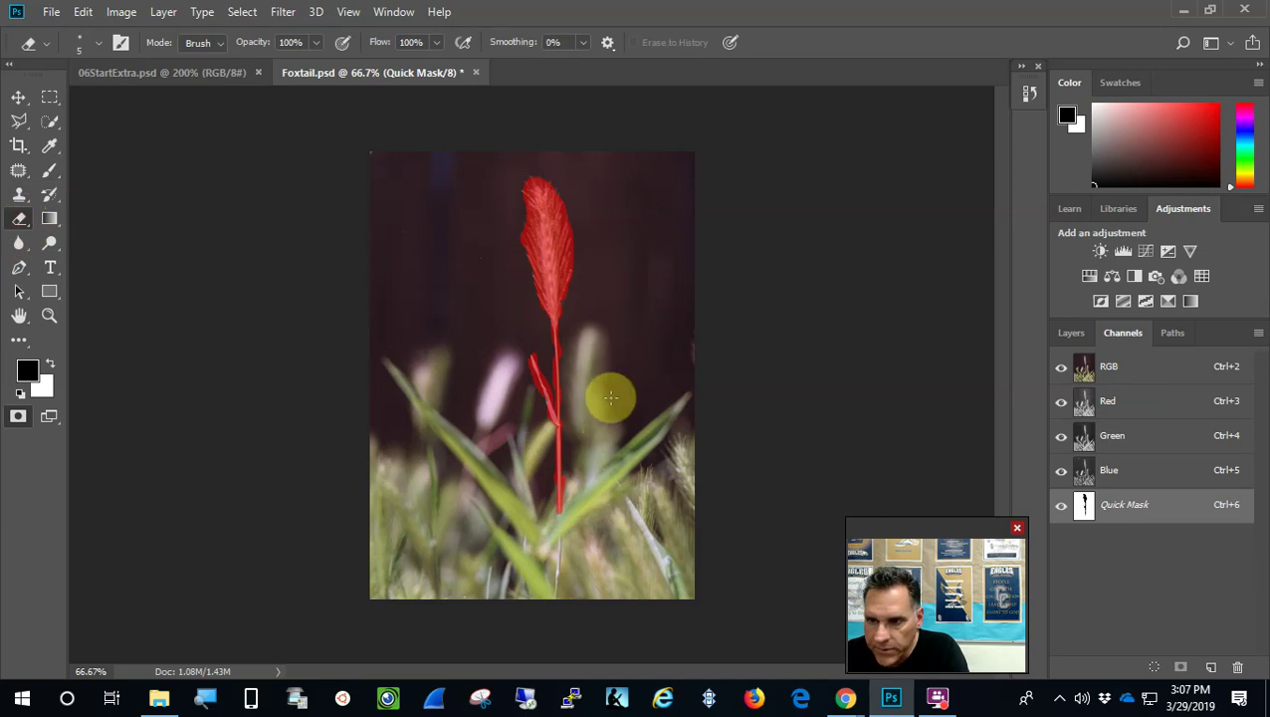
key("bracketright")
key("bracketright")
key("bracketright")
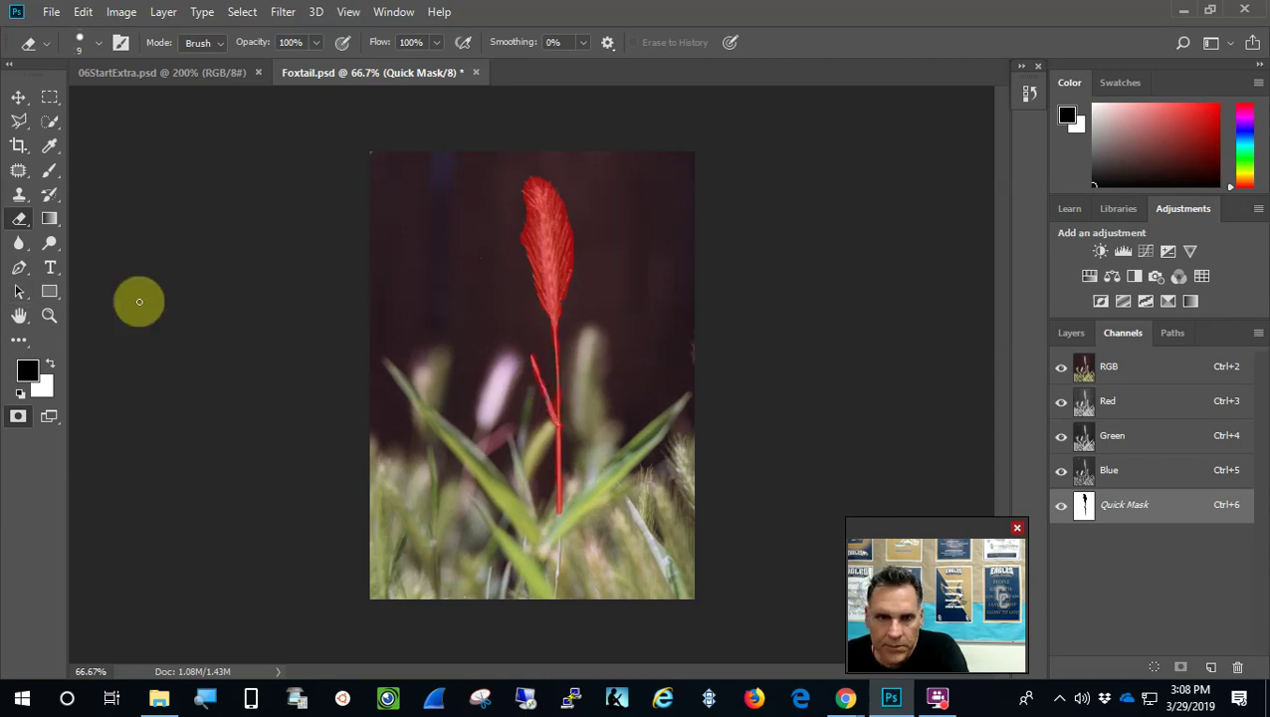
left_click(49, 172)
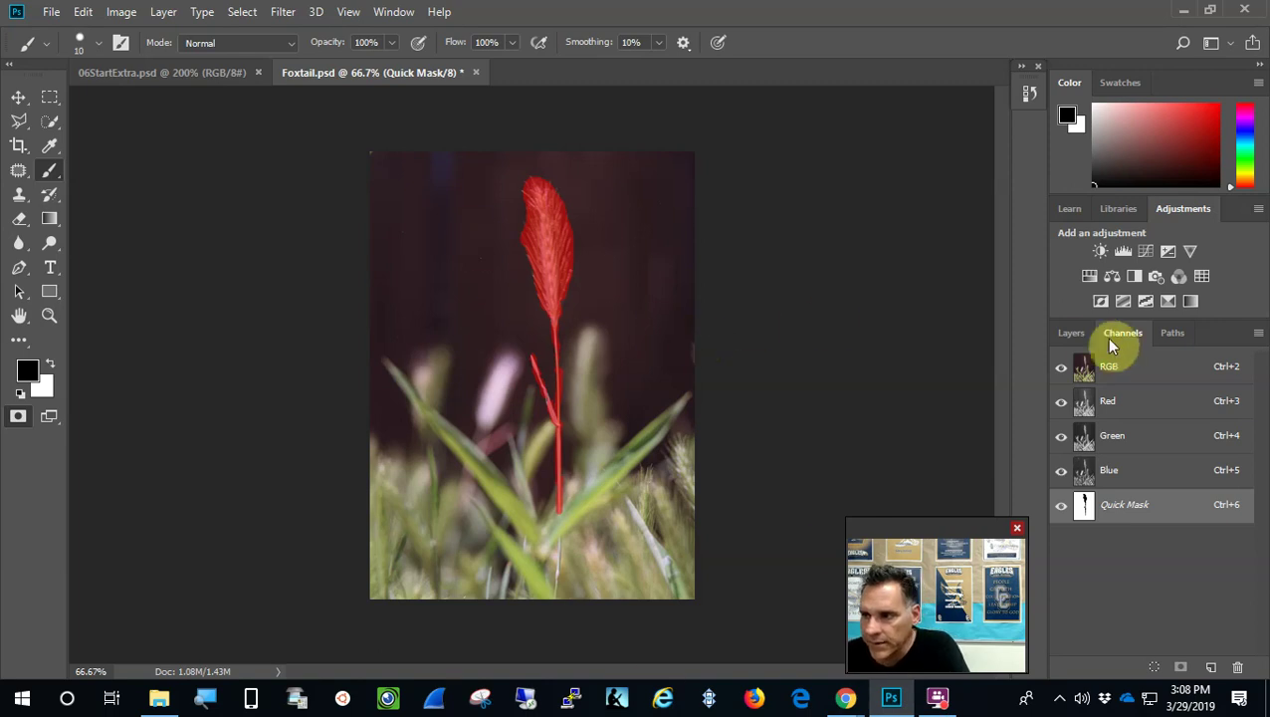
Target the composite RGB channel and exit Quick Mask mode, toggling the mask back on once to compare it with the selection.
left_click(1081, 337)
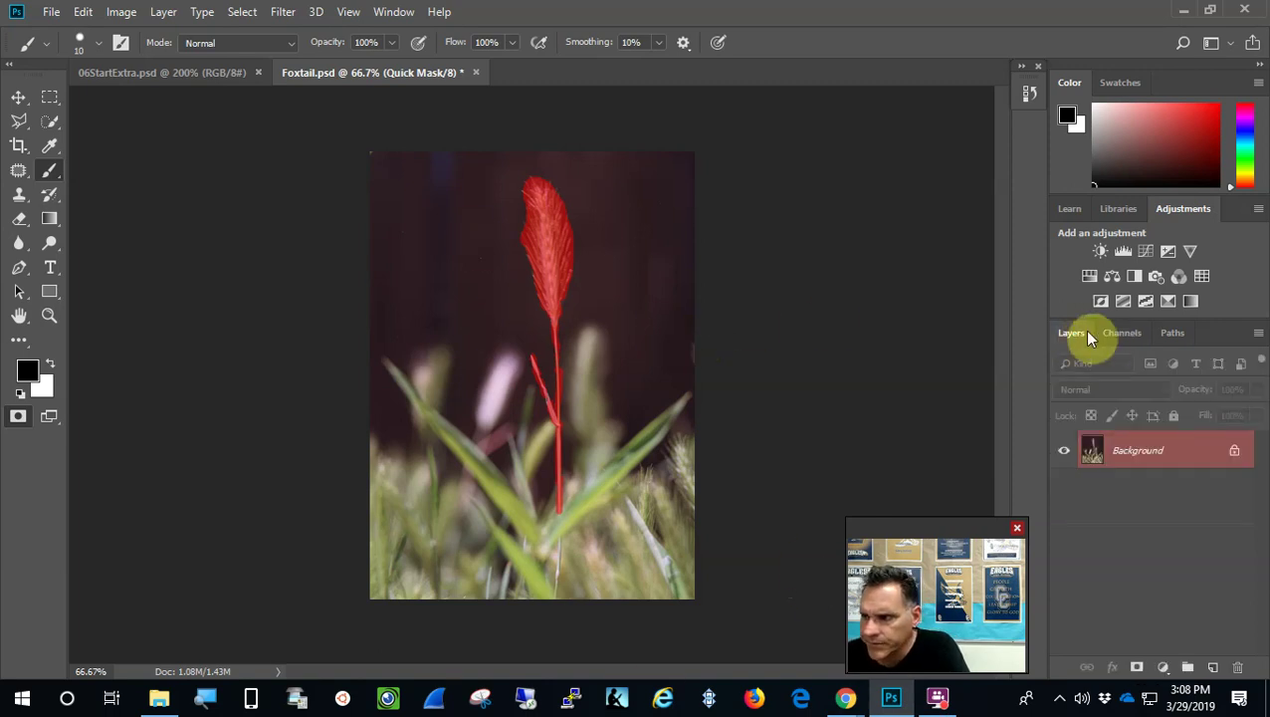
left_click(1121, 341)
left_click(1125, 376)
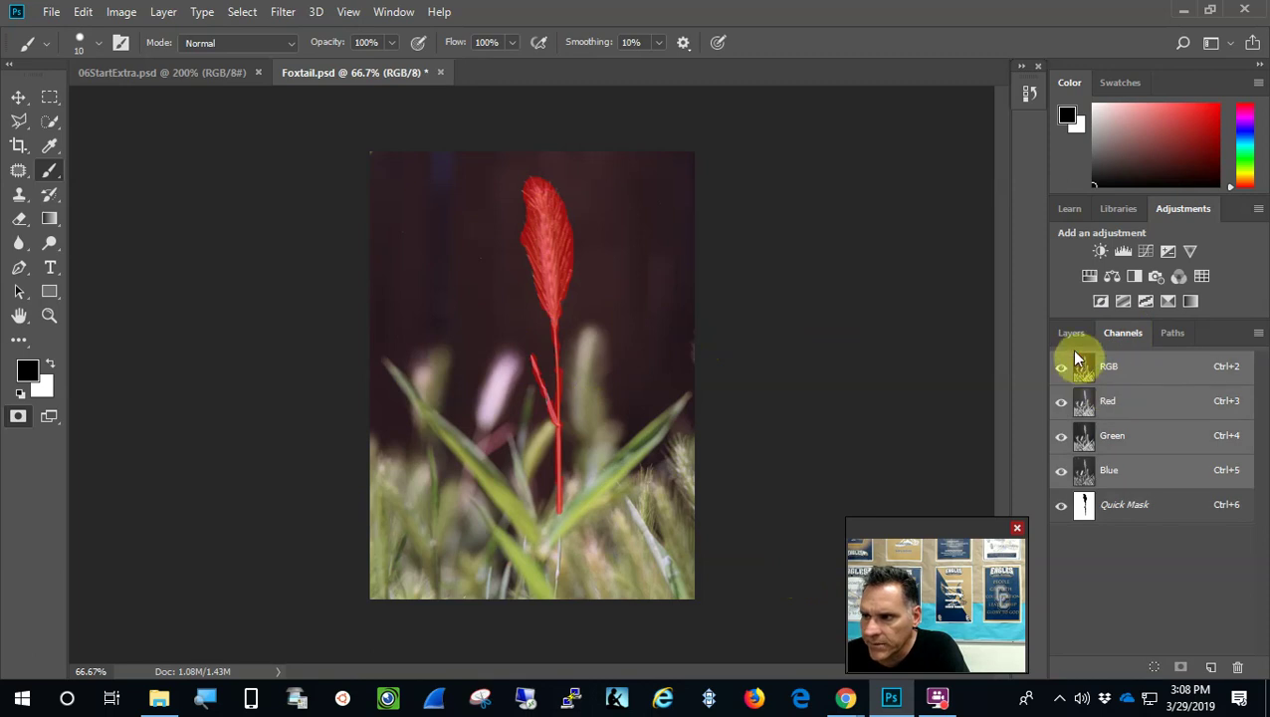
left_click(1065, 339)
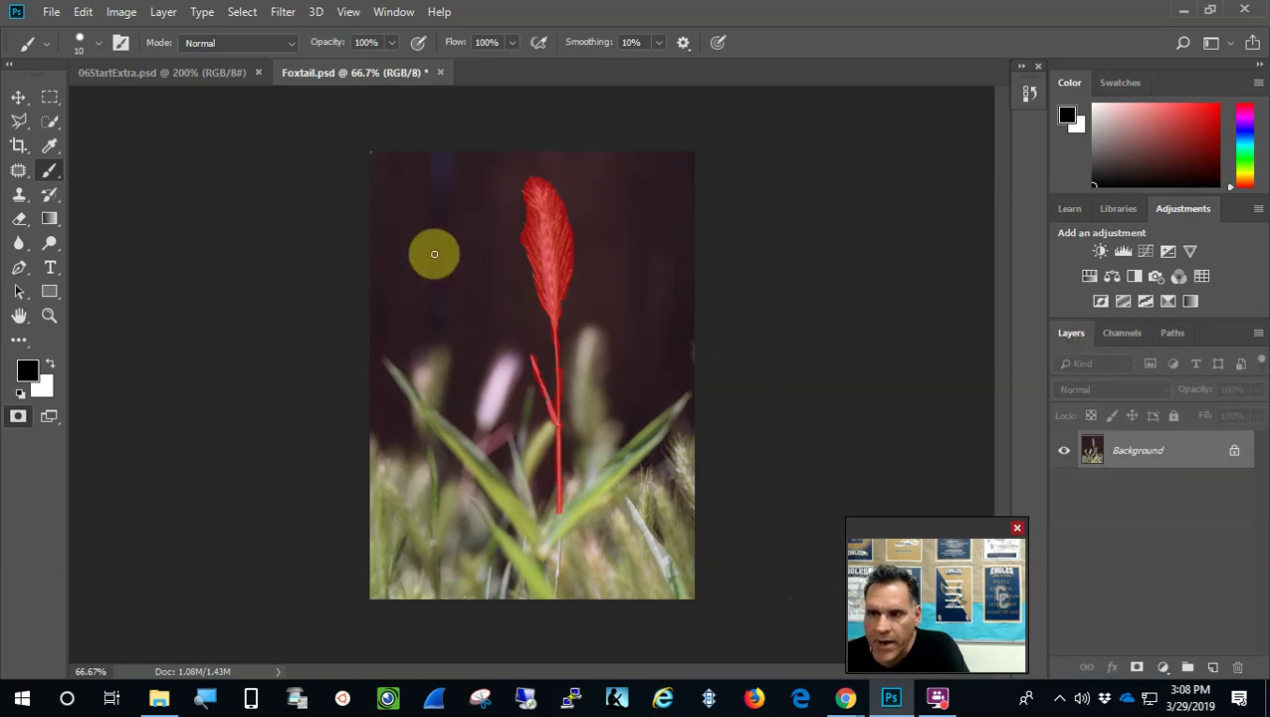
left_click(18, 423)
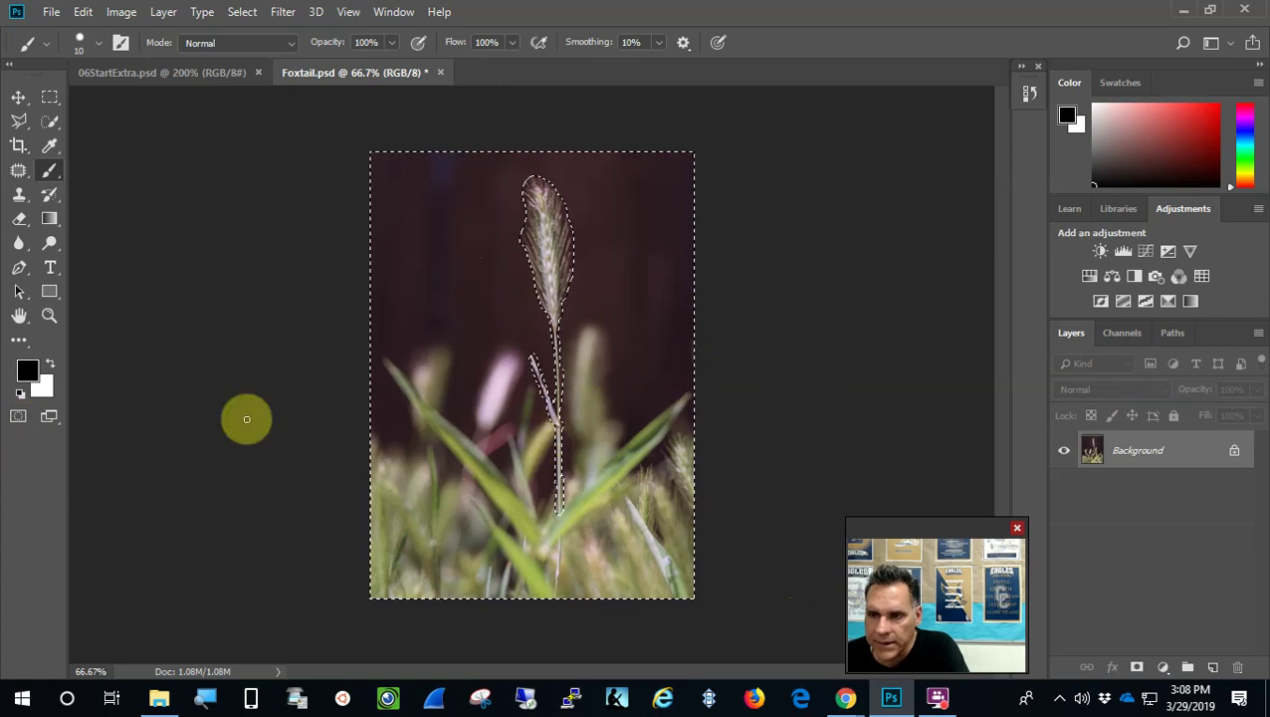
left_click(20, 419)
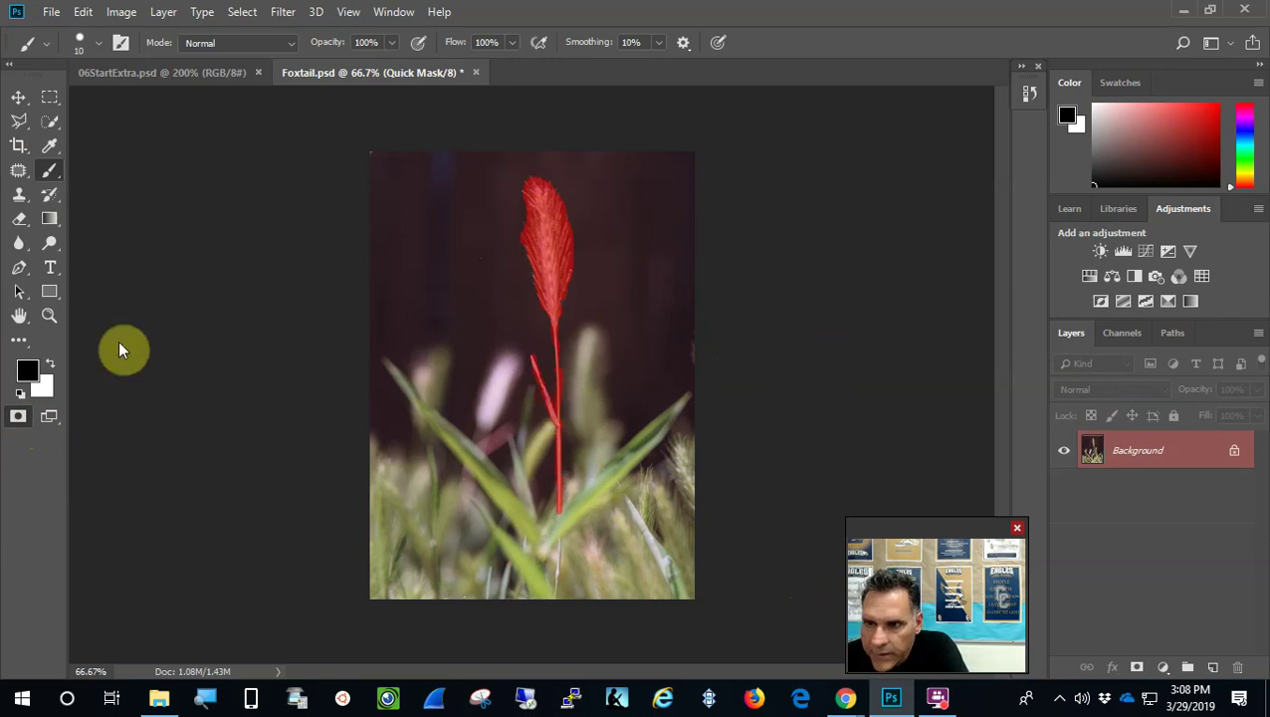
left_click(19, 416)
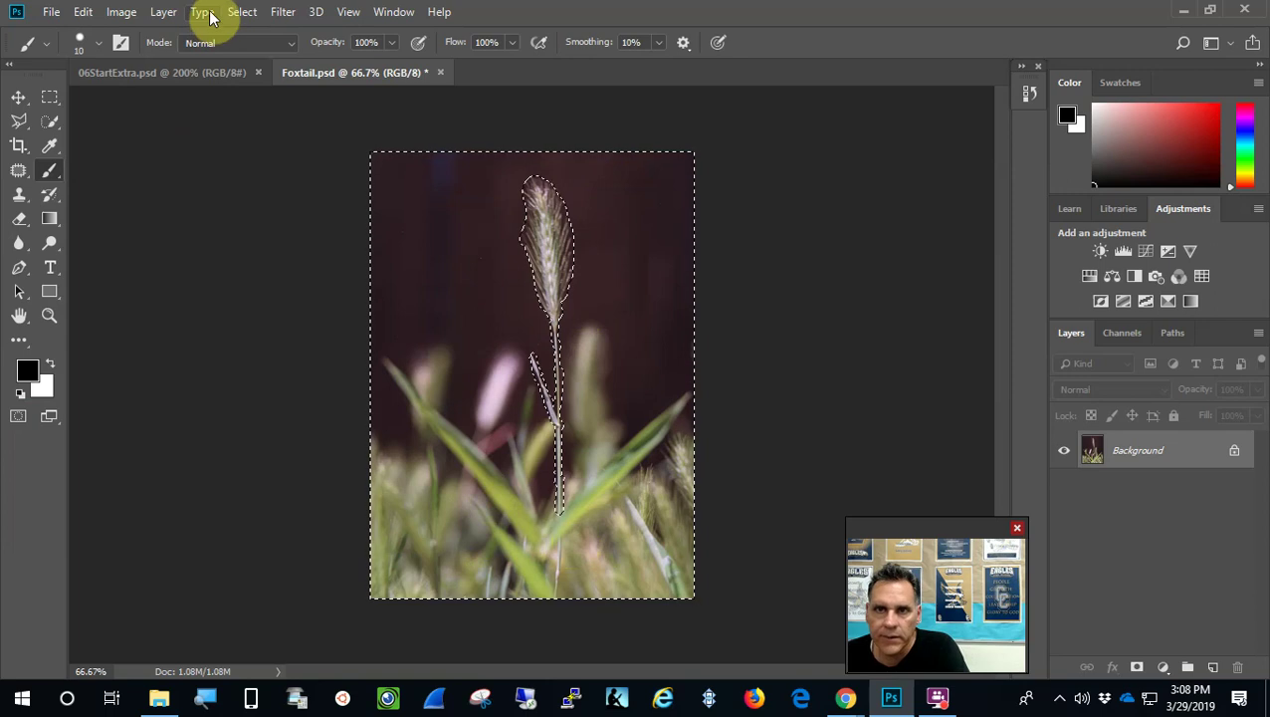
Invert the selection so that it covers the foxtail and add a layer mask from it to the Background layer.
left_click(246, 11)
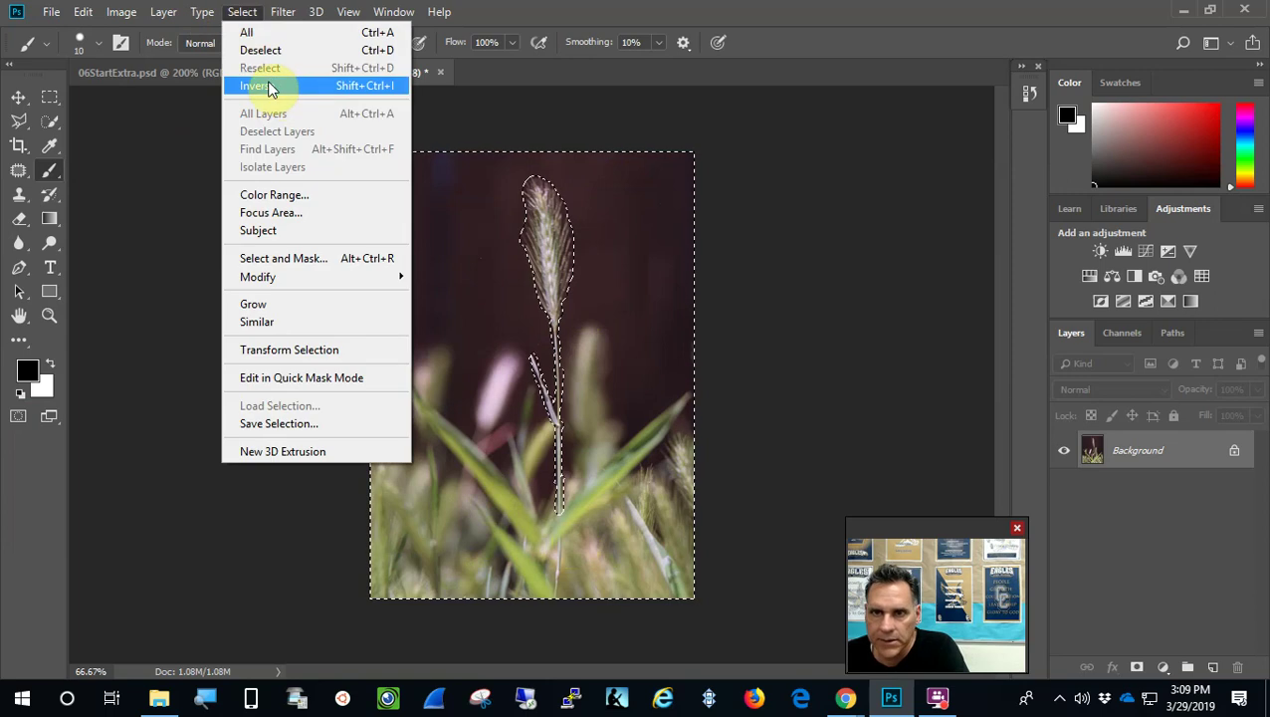
left_click(261, 86)
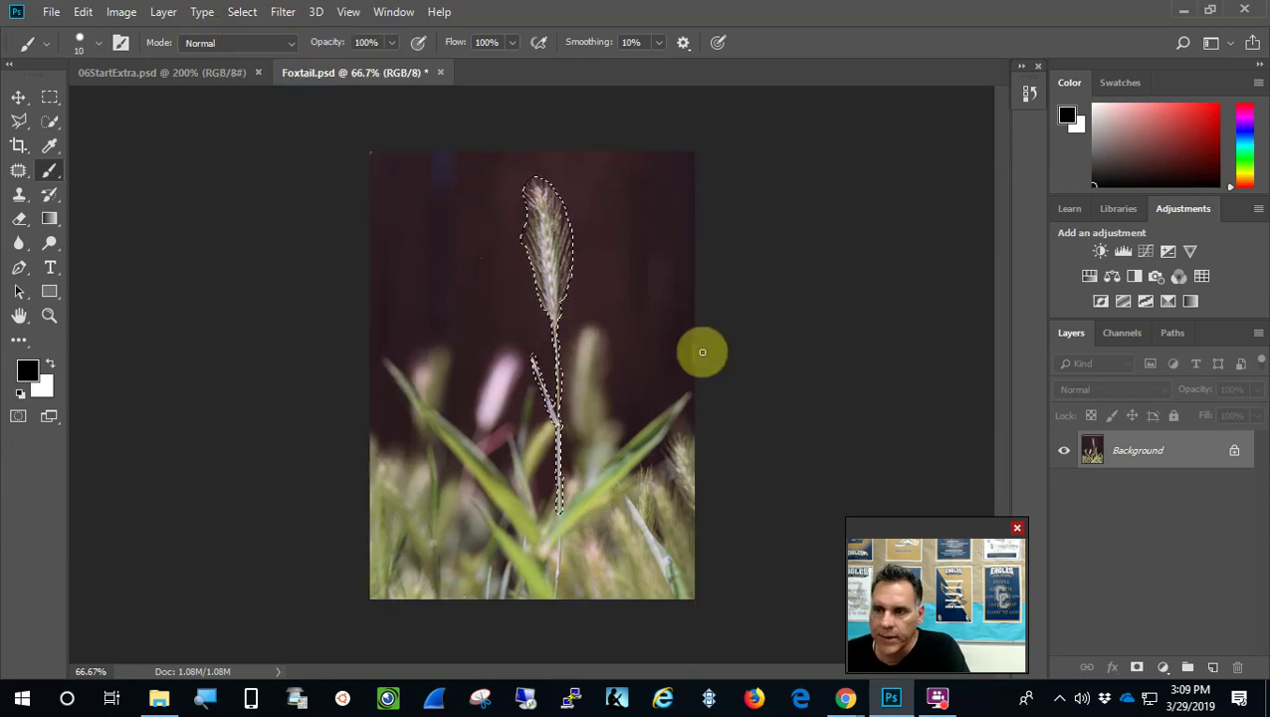
left_click(1138, 670)
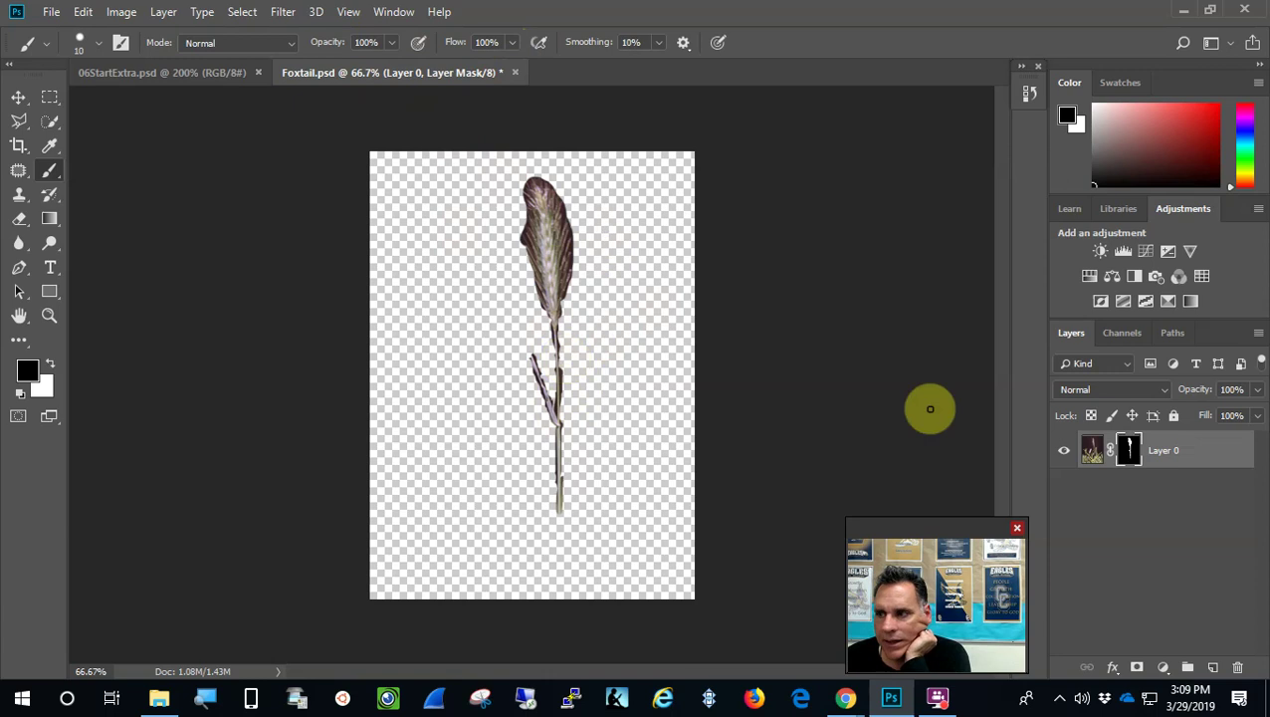
Show the layer mask's properties, open Select and Mask, and start refining the foxtail head with the Refine Edge Brush.
left_click(397, 12)
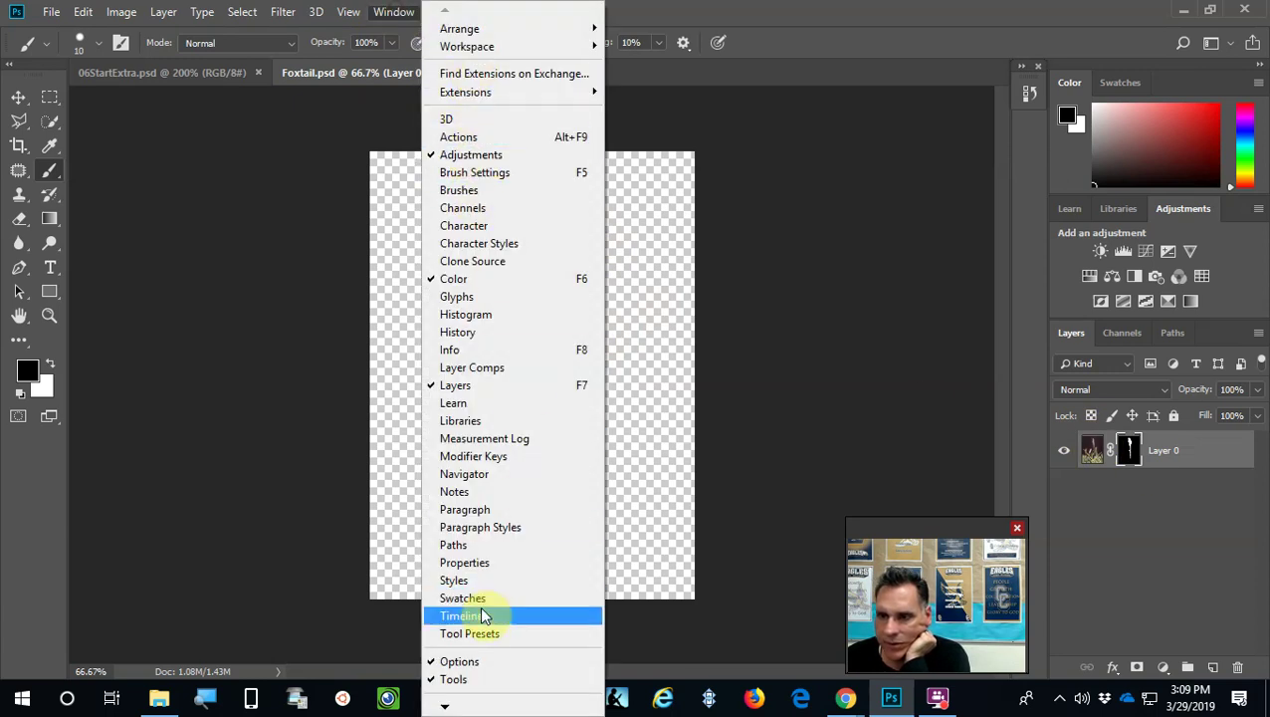
left_click(480, 562)
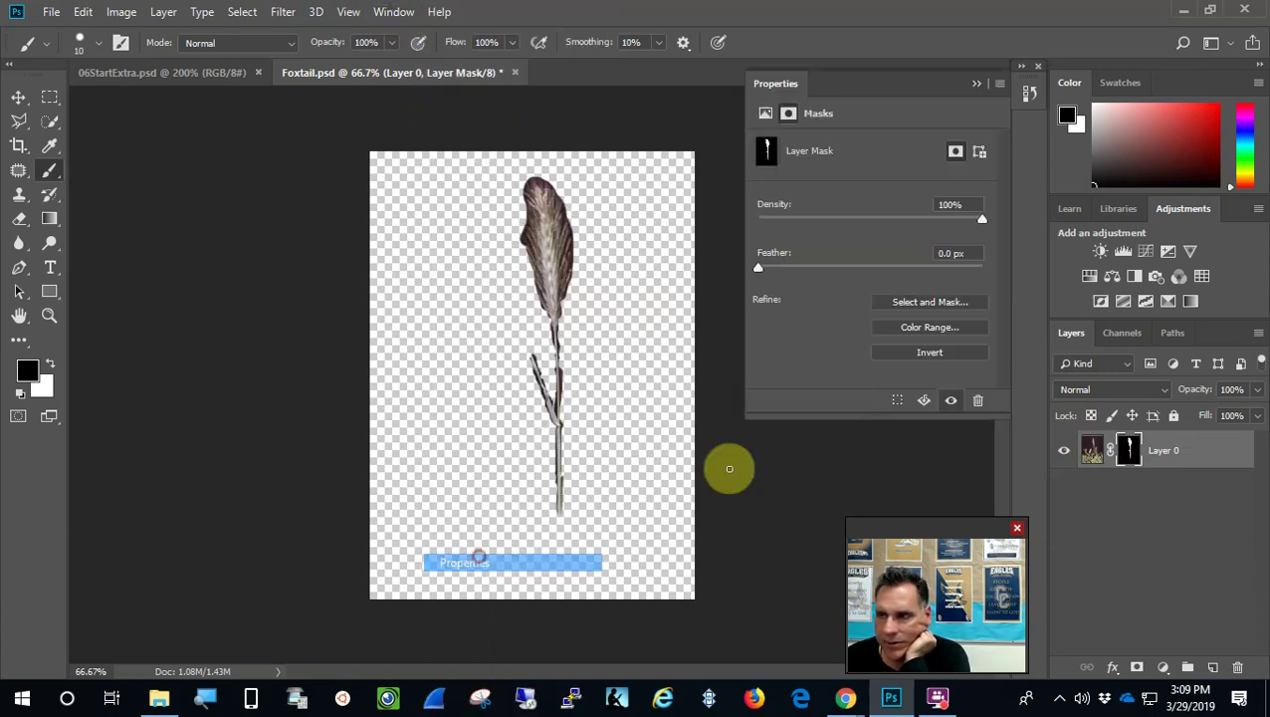
left_click(923, 310)
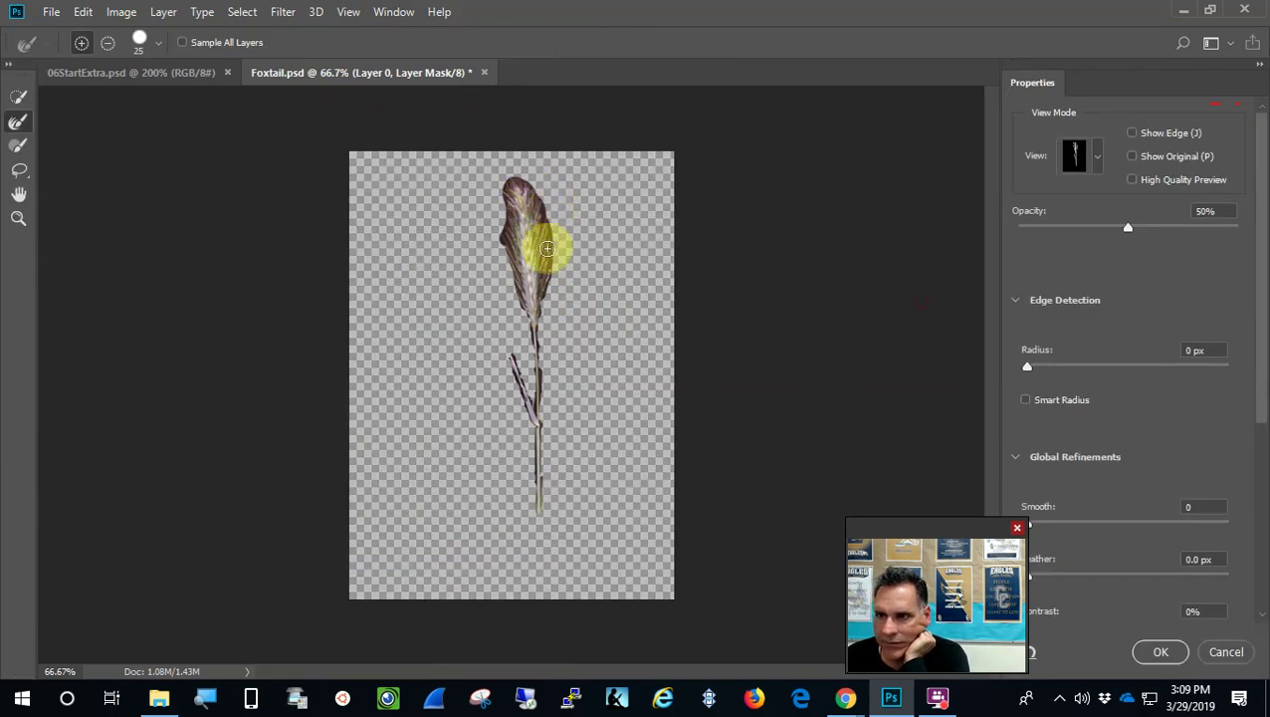
left_click(18, 128)
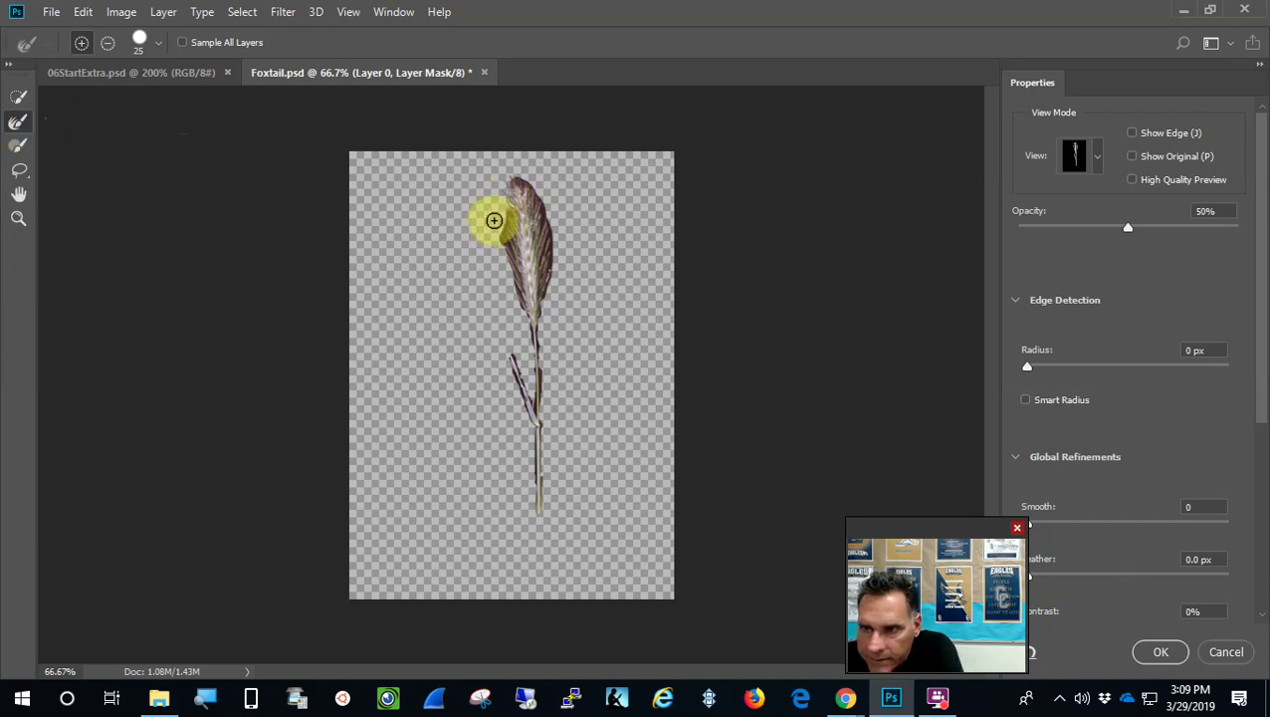
Keep the On Black view and set its preview opacity to 100%.
left_click(1096, 157)
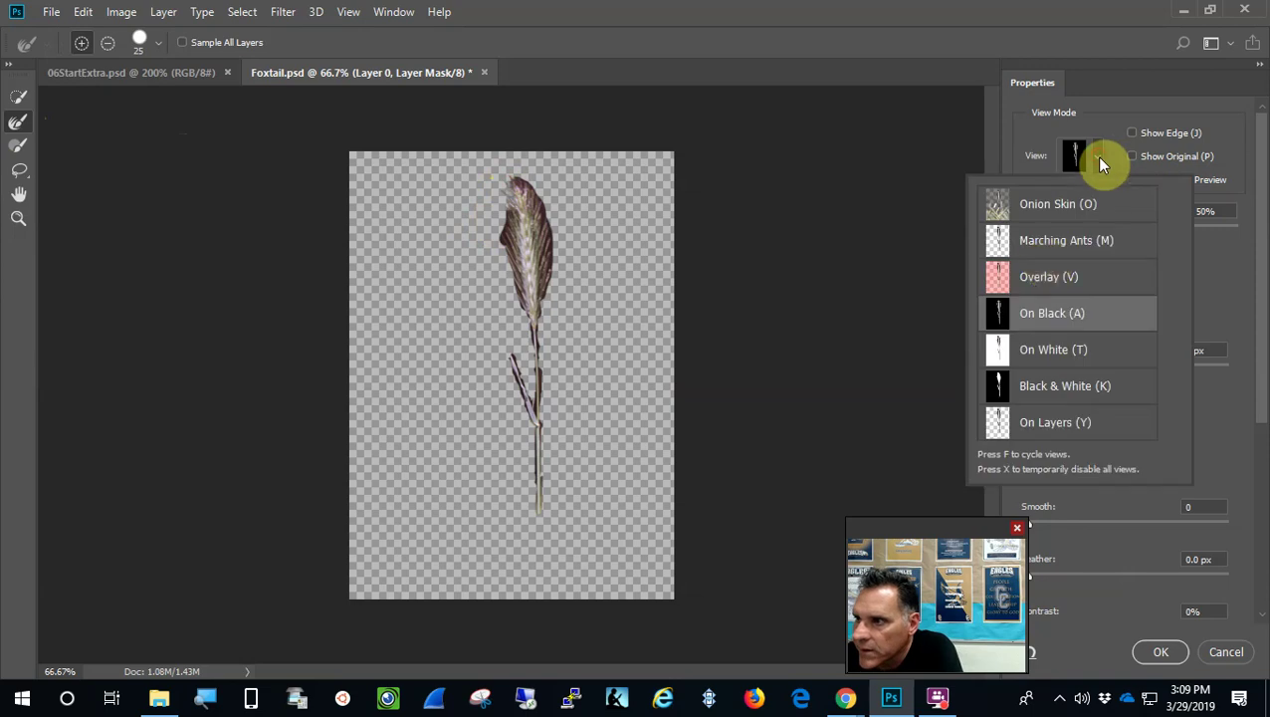
left_click(1253, 297)
left_click_drag(1126, 227, 1241, 255)
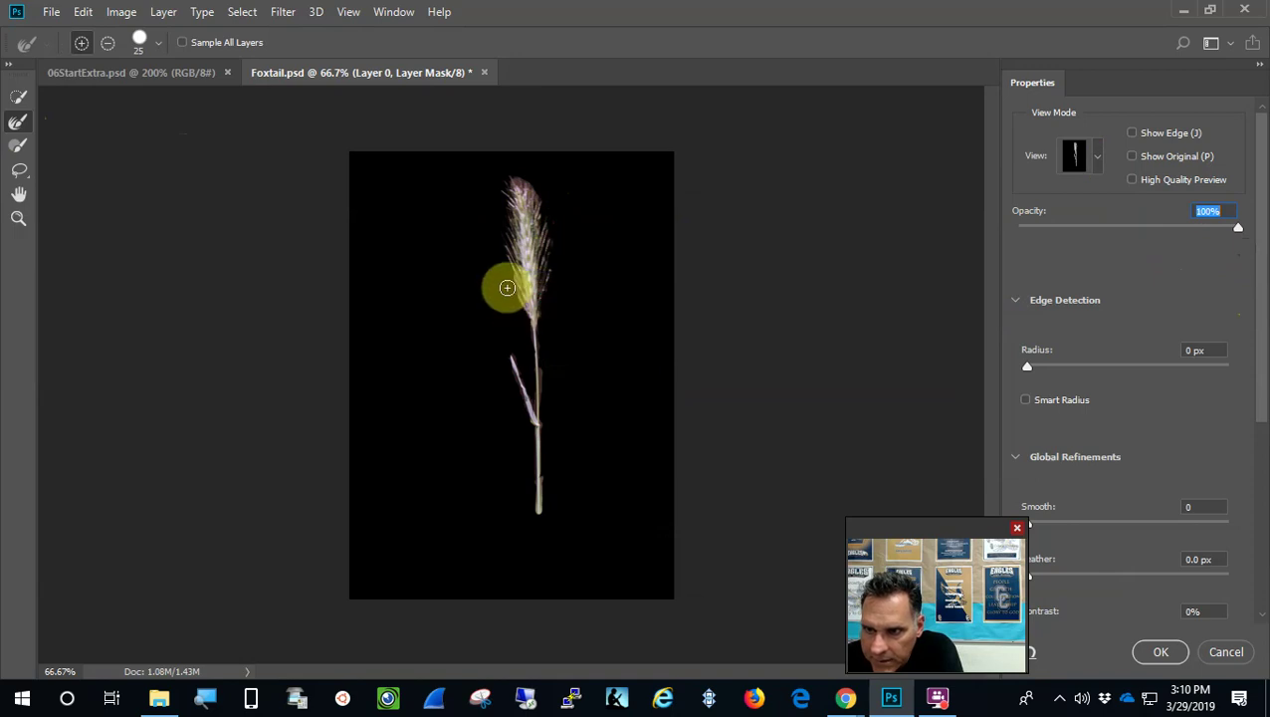
Refine the fine hairs of the foxtail's head with the Refine Edge Brush, trying the Brush briefly before returning to it.
mouse_move(525, 306)
left_mouse_down()
mouse_move(502, 190)
mouse_move(525, 185)
mouse_move(553, 218)
mouse_move(533, 201)
left_mouse_up()
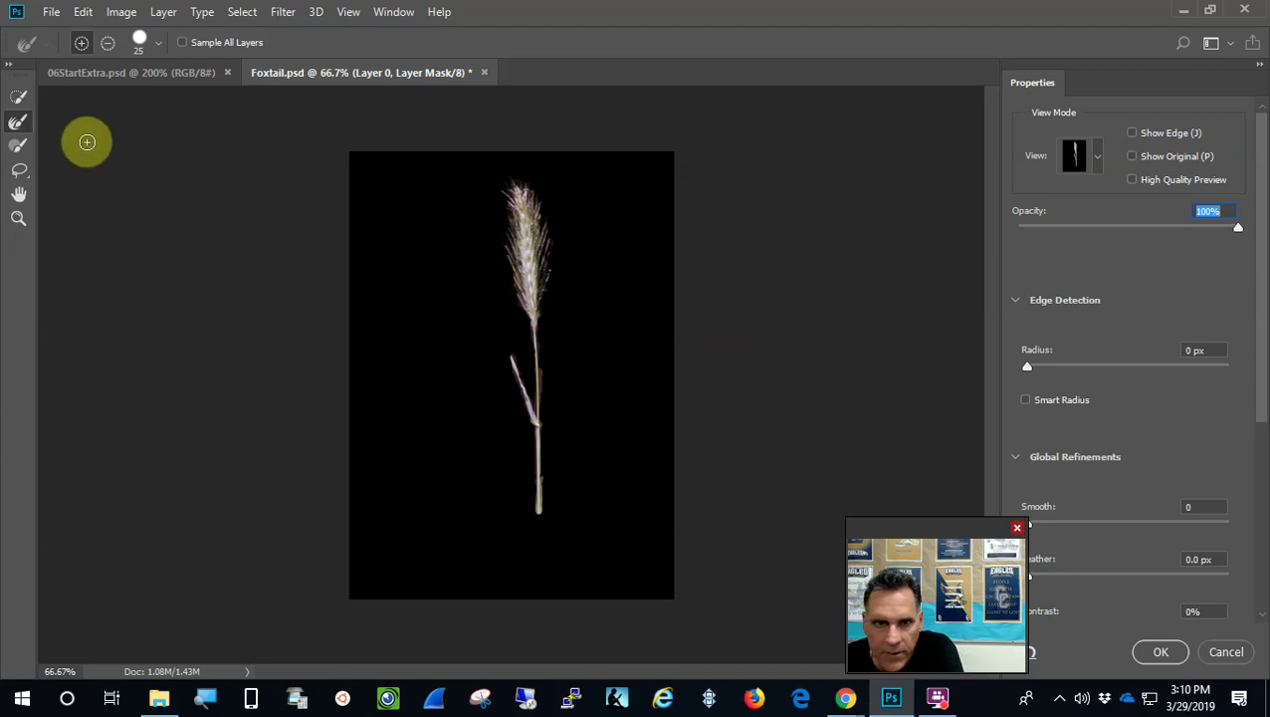
left_click(19, 145)
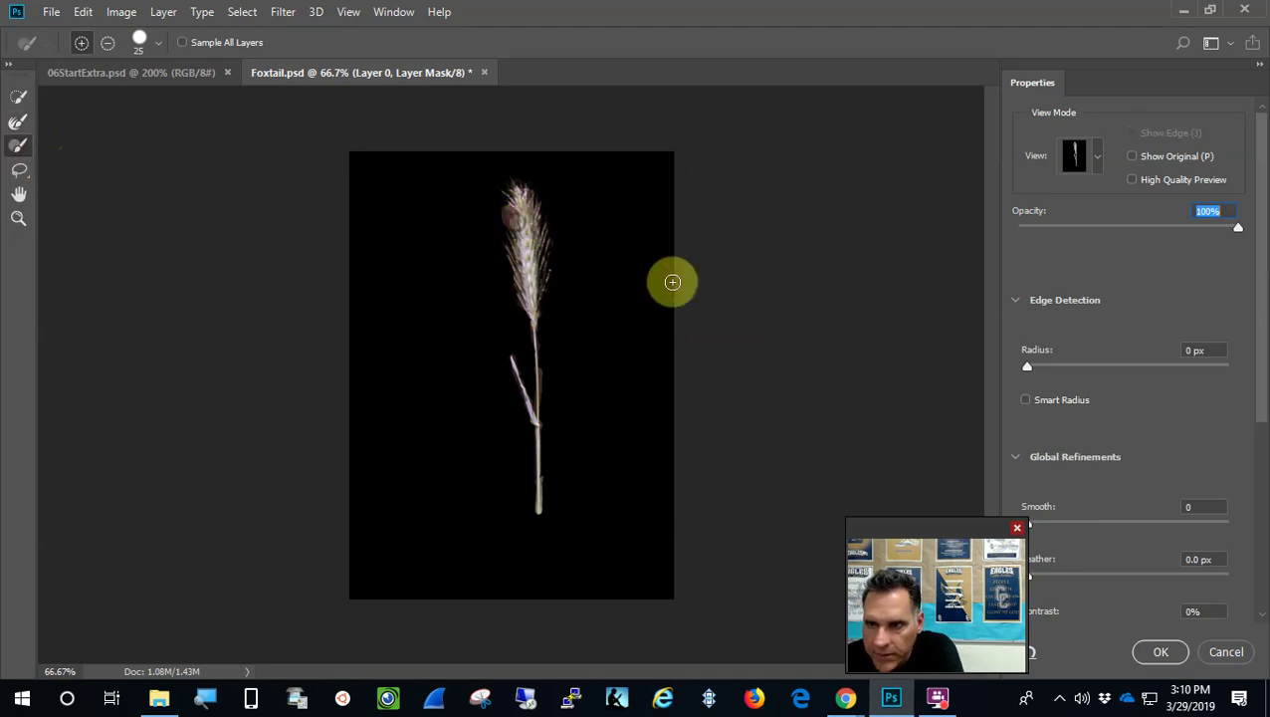
left_click(19, 120)
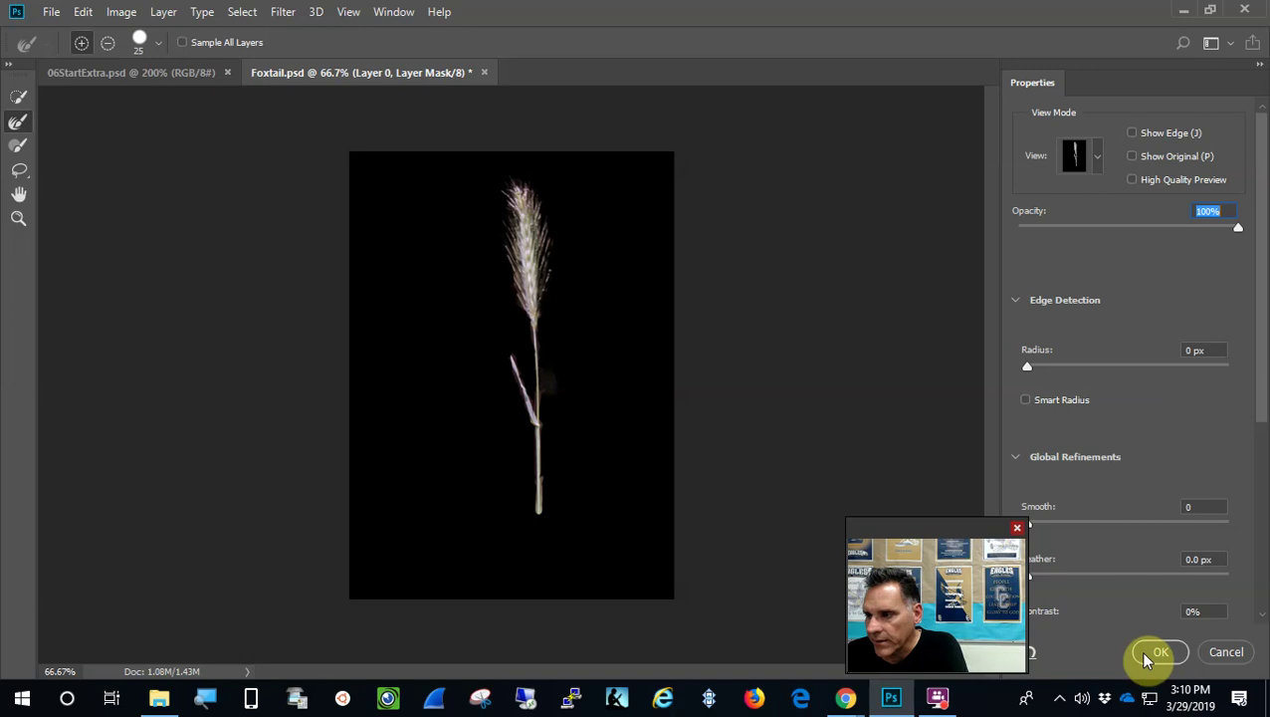
Try out the edge detection and global refinement settings, keeping Smooth and Feather at 0 and setting Shift Edge to +21%.
left_click_drag(1030, 369, 1016, 468)
scroll(1131, 508, "down", 1)
scroll(1131, 508, "down", 2)
scroll(1106, 471, "down", 2)
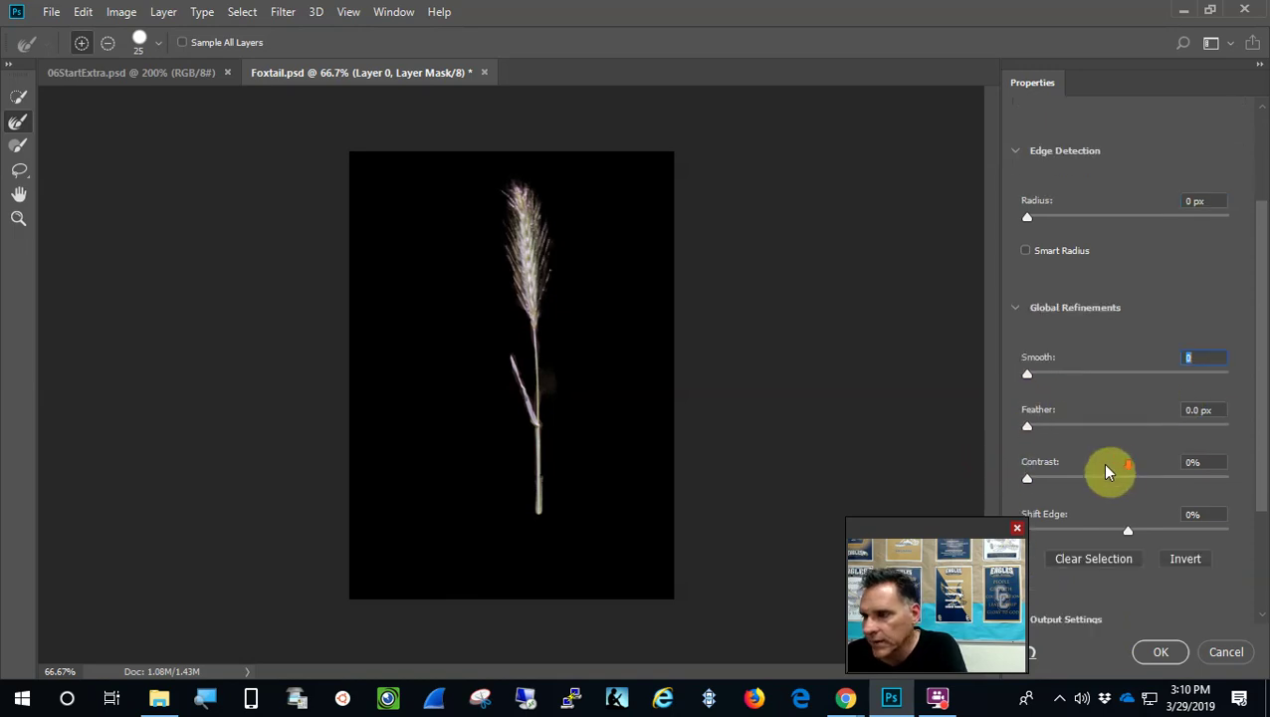
left_click_drag(1026, 425, 964, 459)
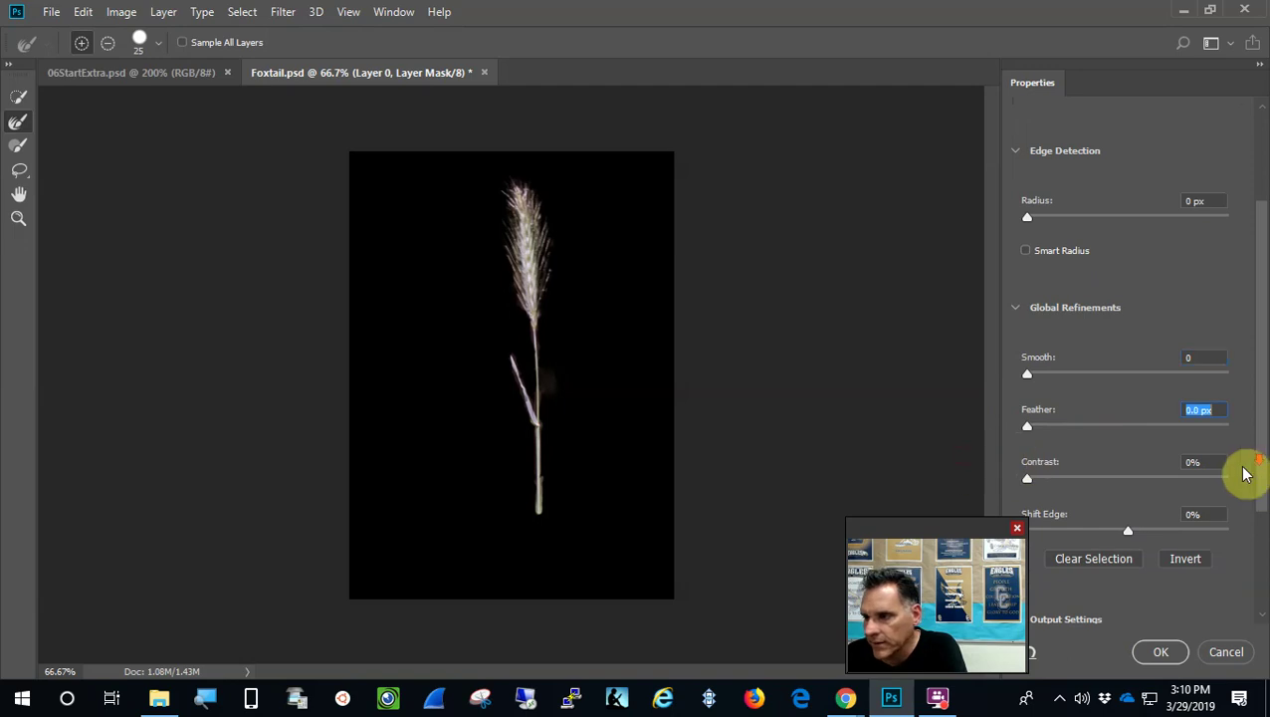
scroll(1242, 471, "down", 2)
left_click_drag(1129, 486, 1151, 508)
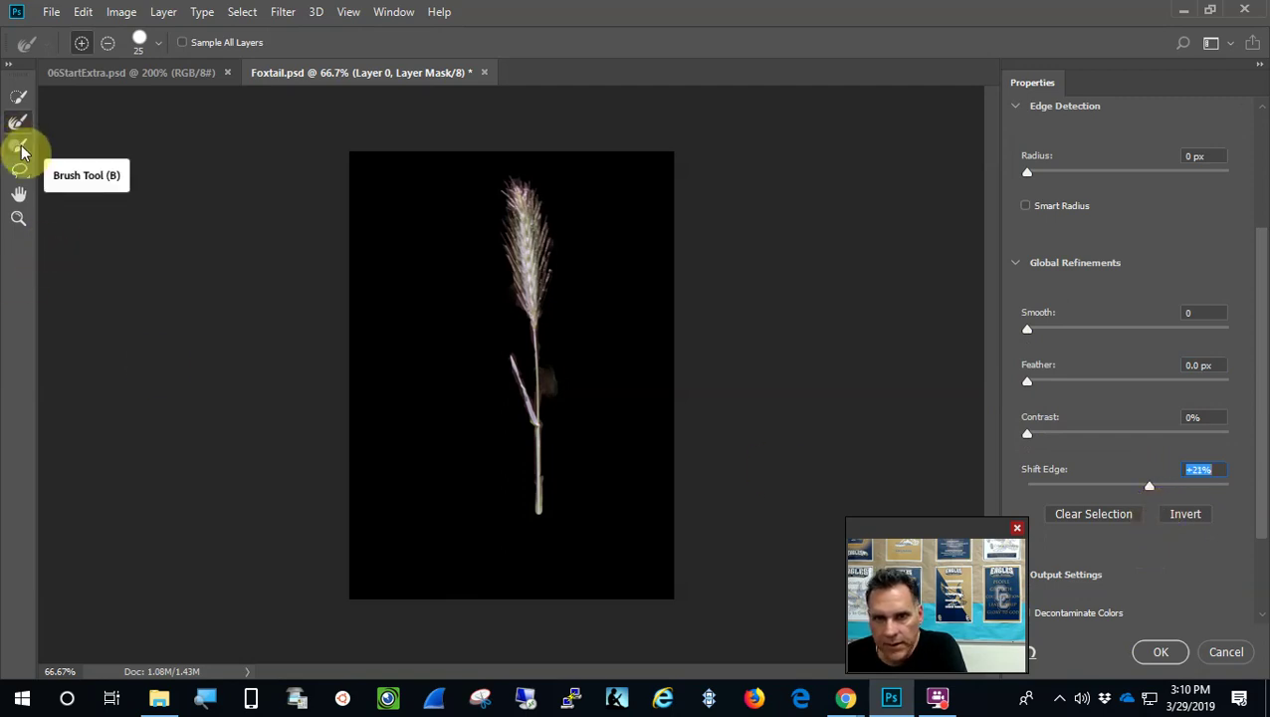
Touch up the faint patch beside the stem above the side leaf with the Refine Edge Brush and the Brush.
left_click_drag(550, 368, 554, 410)
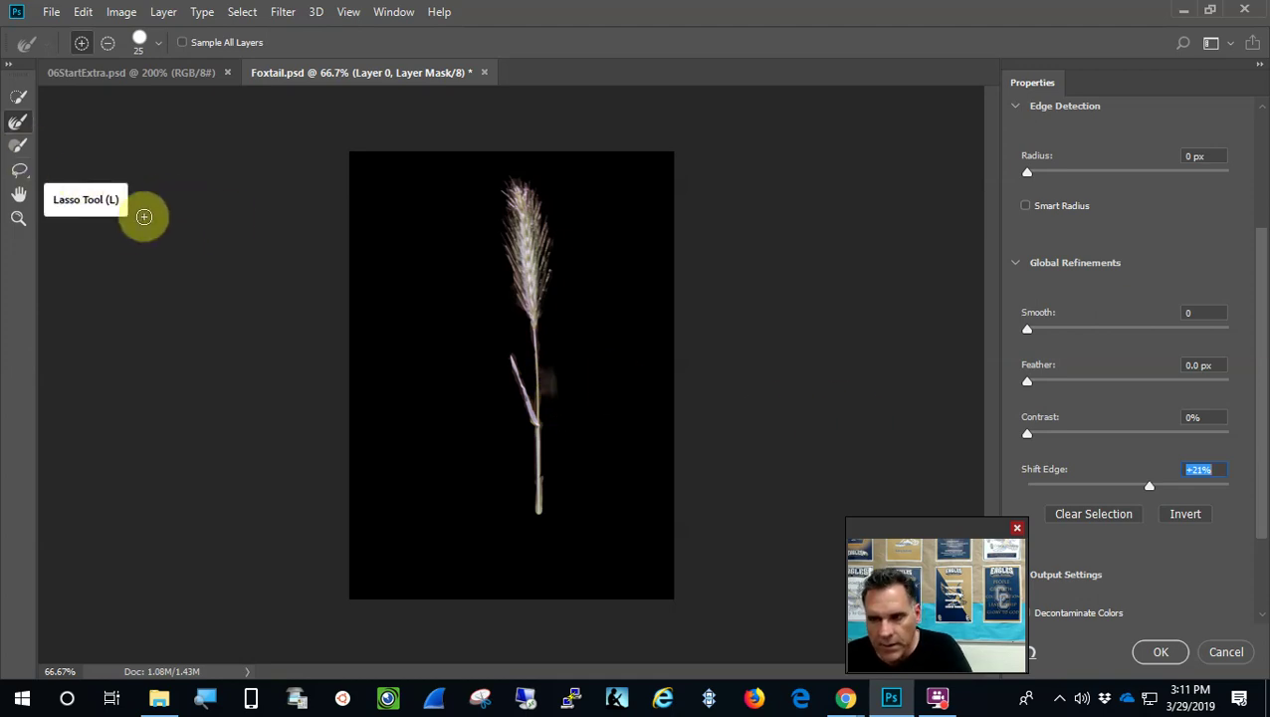
left_click(19, 145)
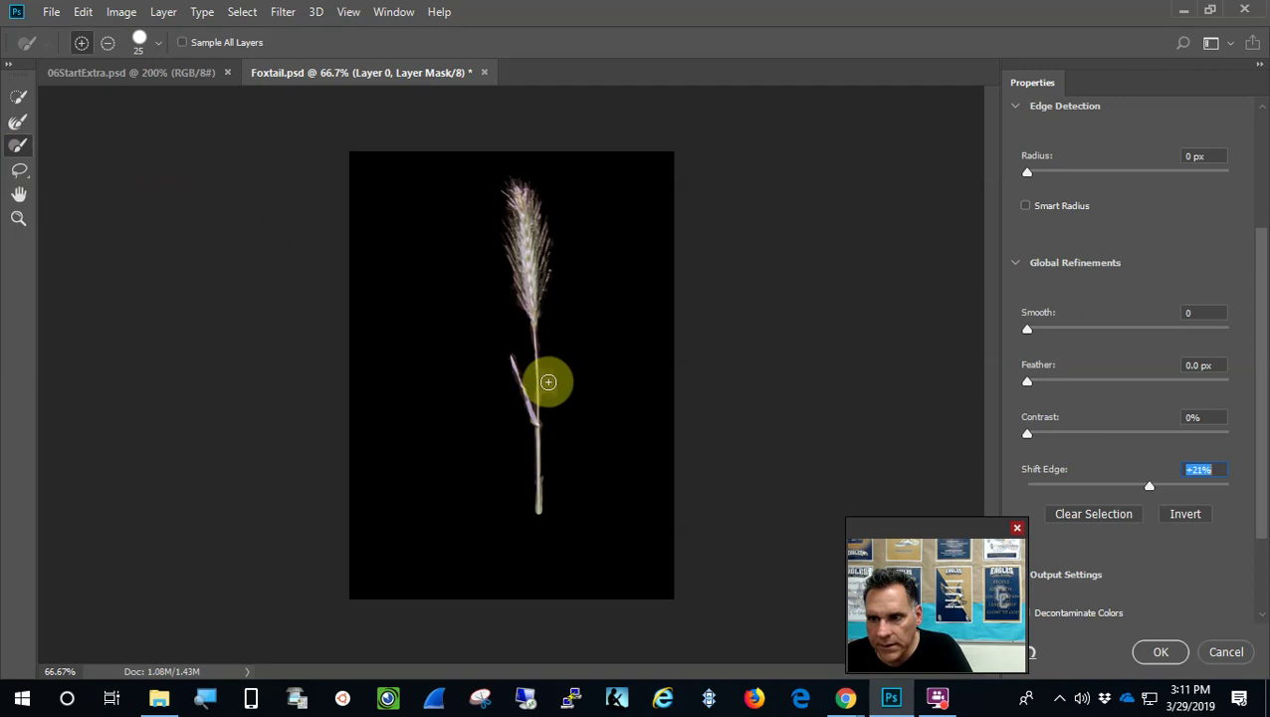
left_click_drag(553, 389, 552, 369)
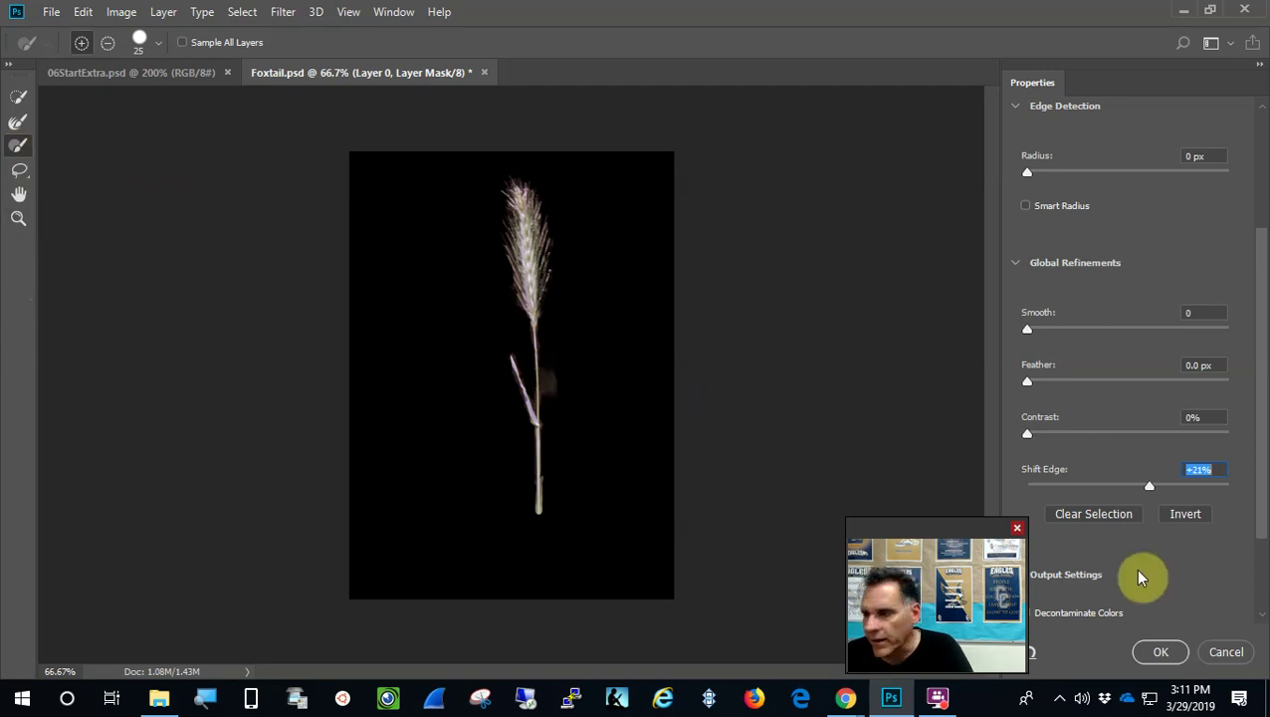
Set Shift Edge to +14% and apply the refinement.
left_click_drag(1141, 488, 1141, 487)
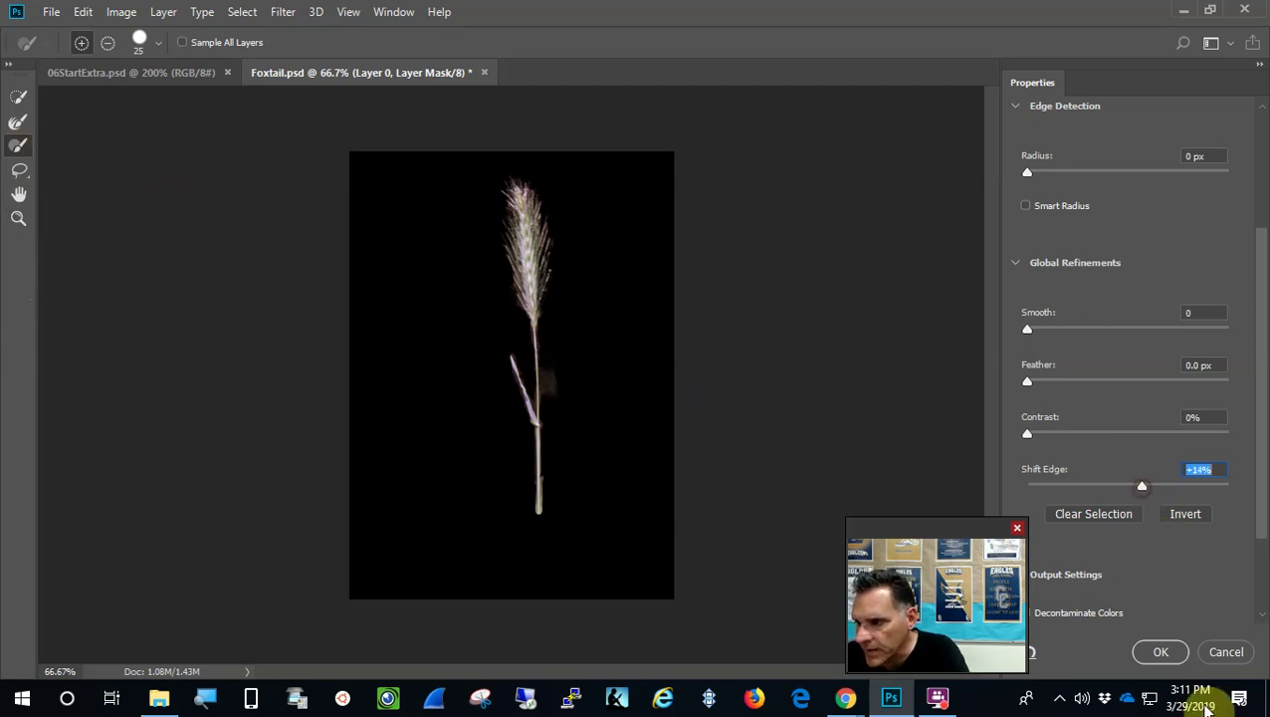
left_click(1159, 652)
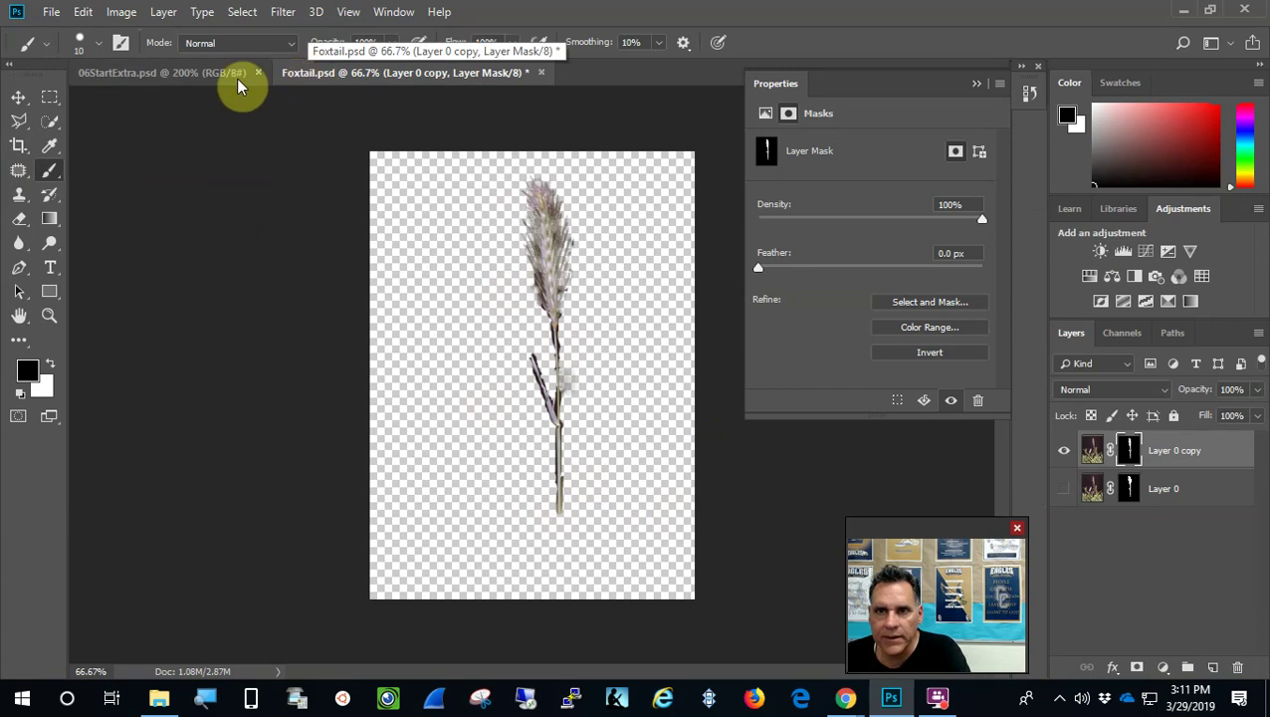
Arrange the two documents as 2-up Vertical and copy the masked foxtail layer into 06StartExtra.psd with the Move tool.
left_click(169, 75)
left_click(338, 73)
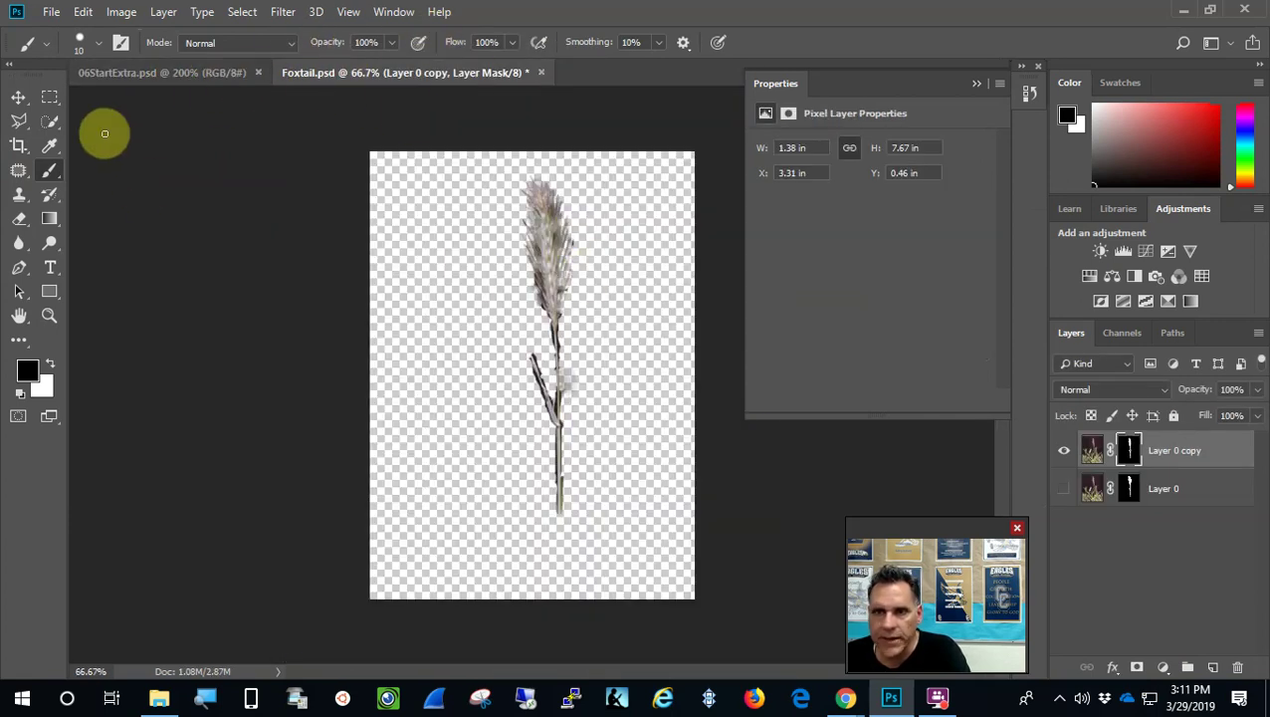
left_click(396, 14)
mouse_move(453, 28)
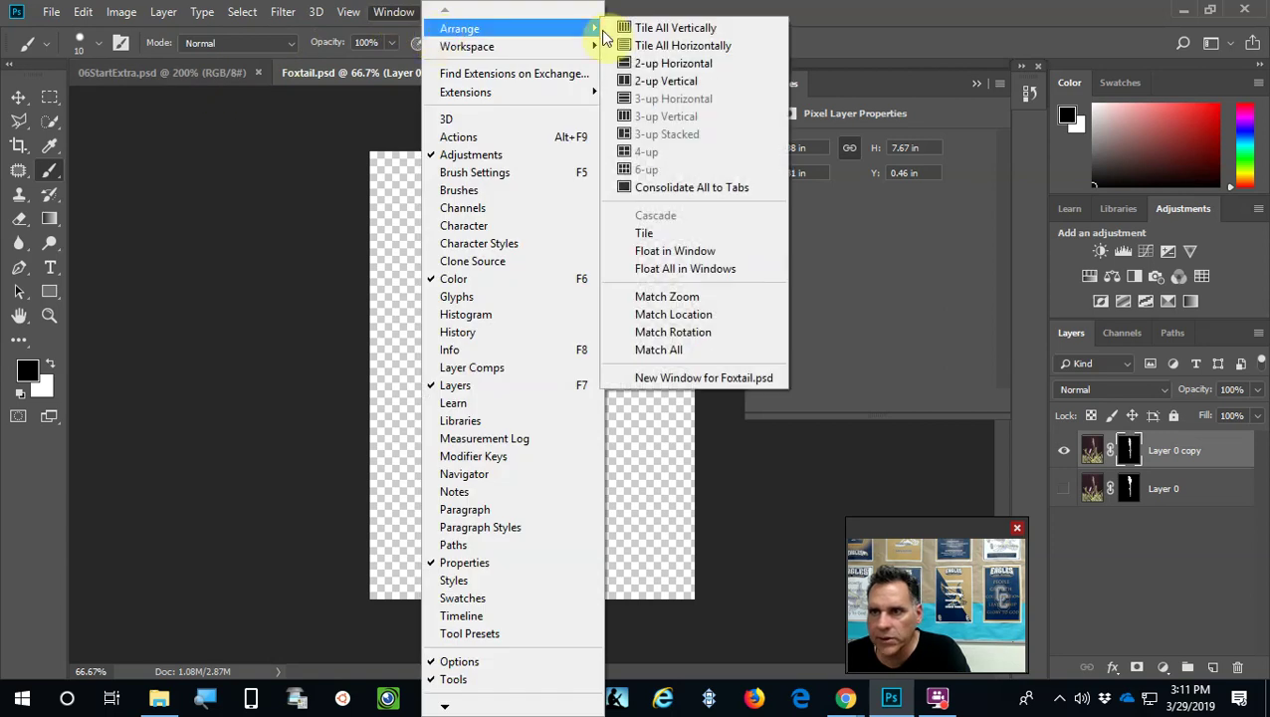
left_click(694, 83)
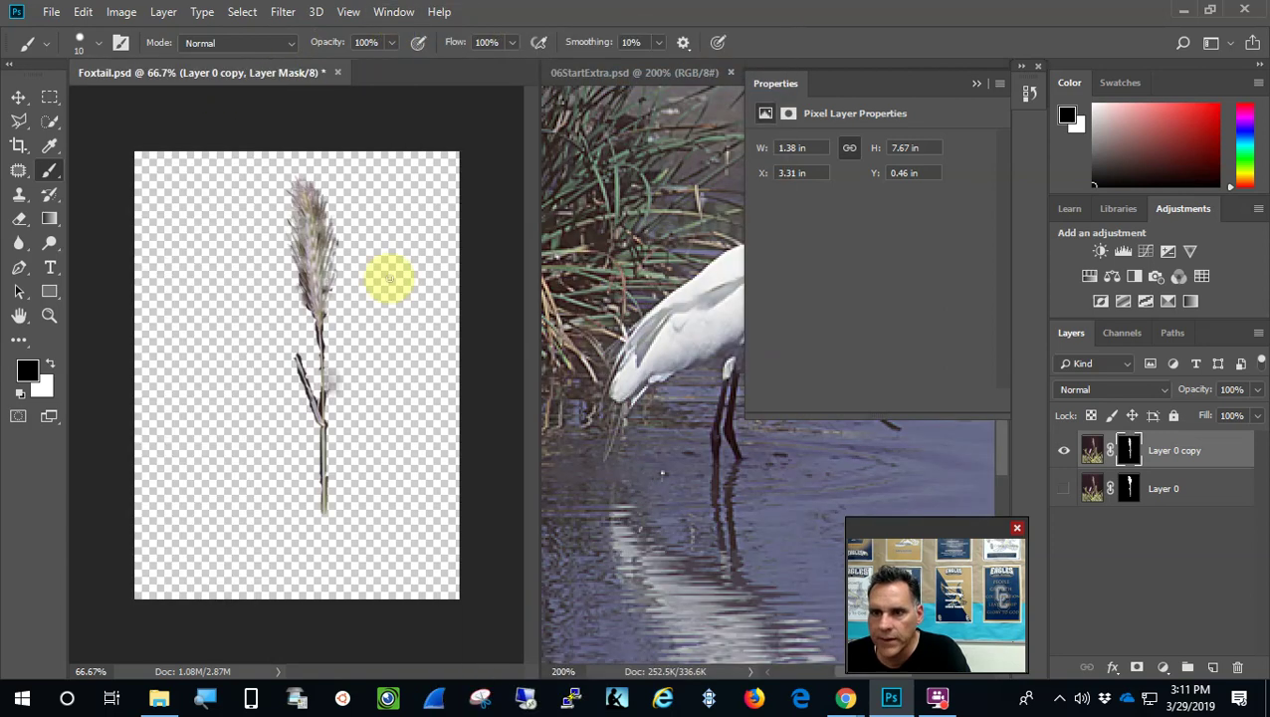
left_click(18, 97)
left_click_drag(298, 213, 806, 498)
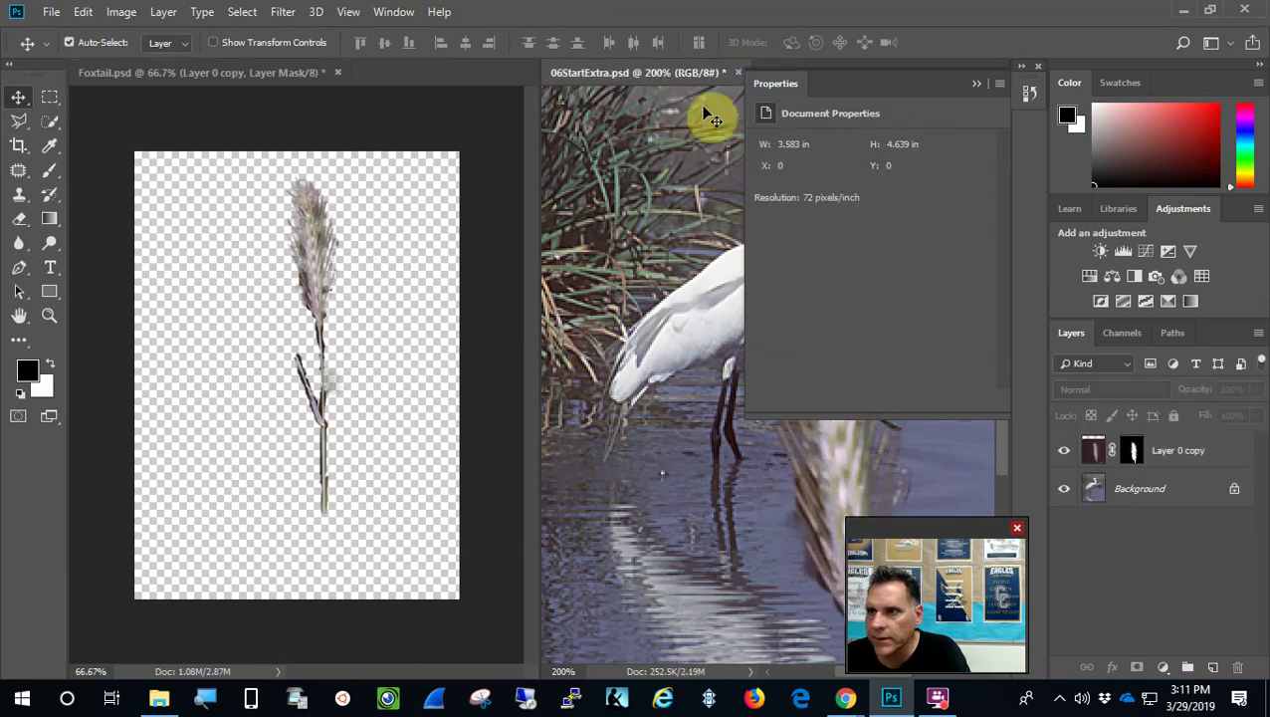
Close Foxtail.psd and hide the Properties panel over the egret image.
left_click(337, 72)
left_click(628, 271)
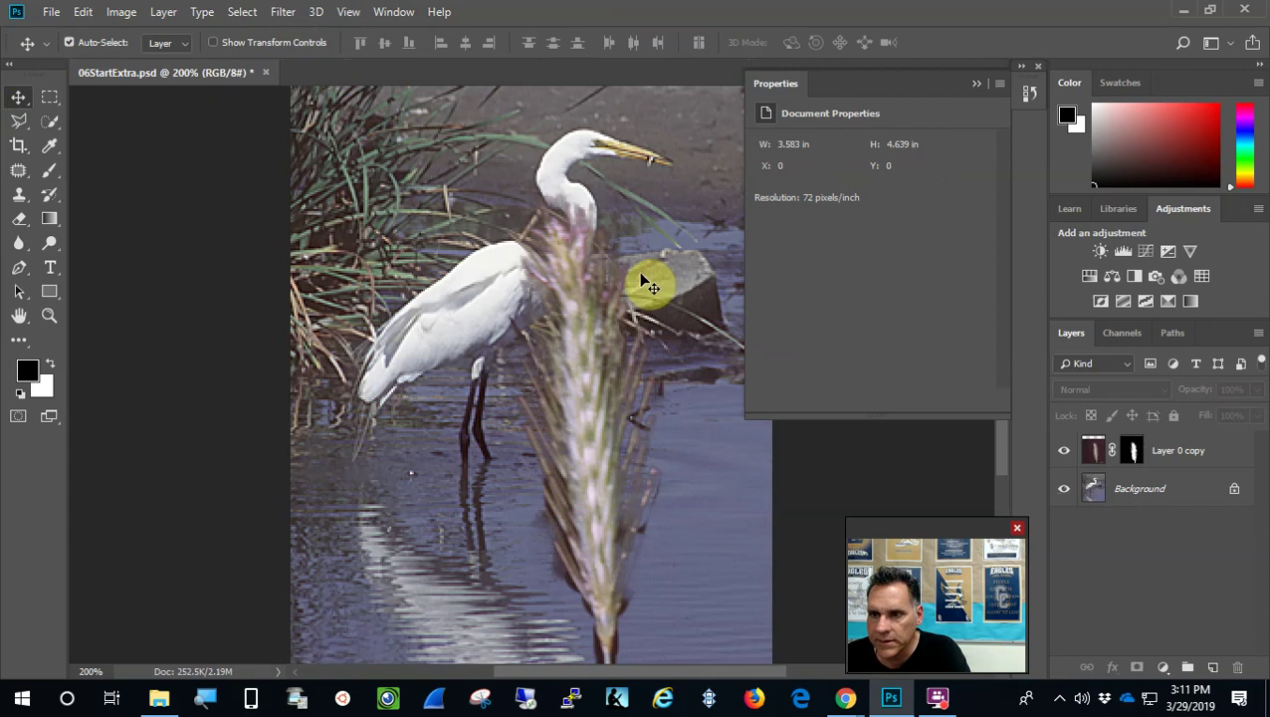
left_click(981, 84)
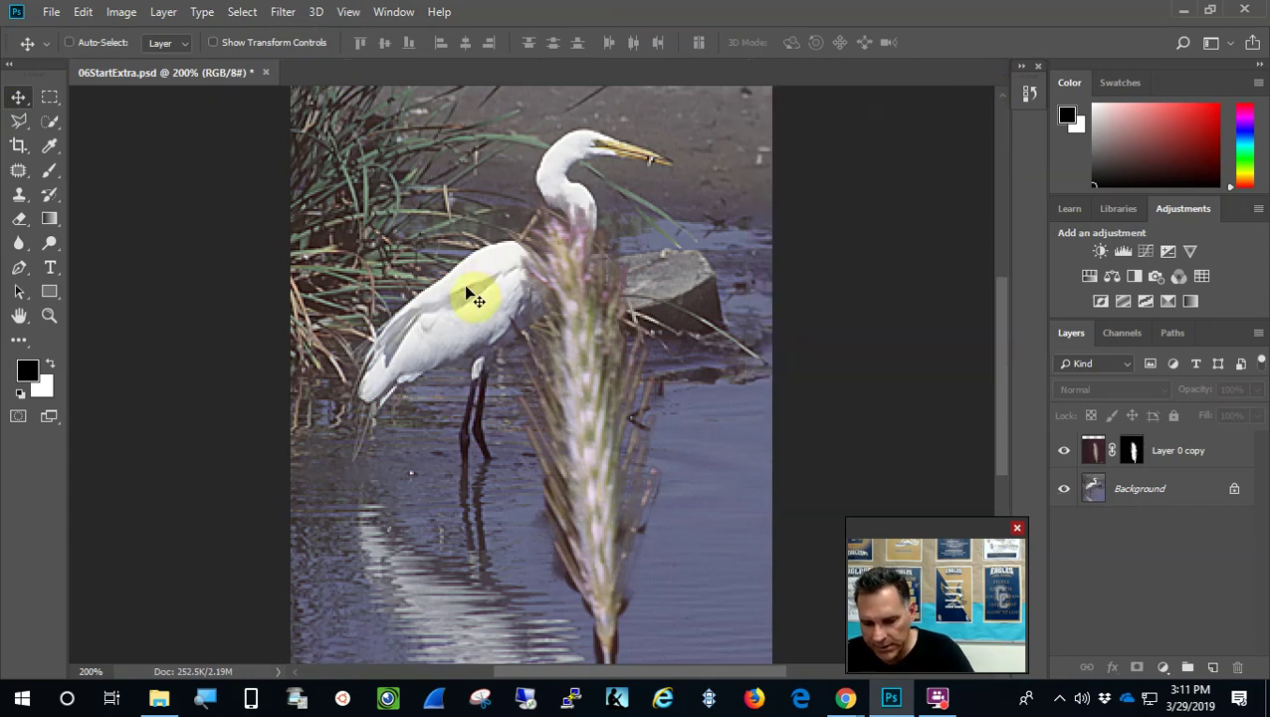
key("ctrl")
scroll(425, 264, "up", 5)
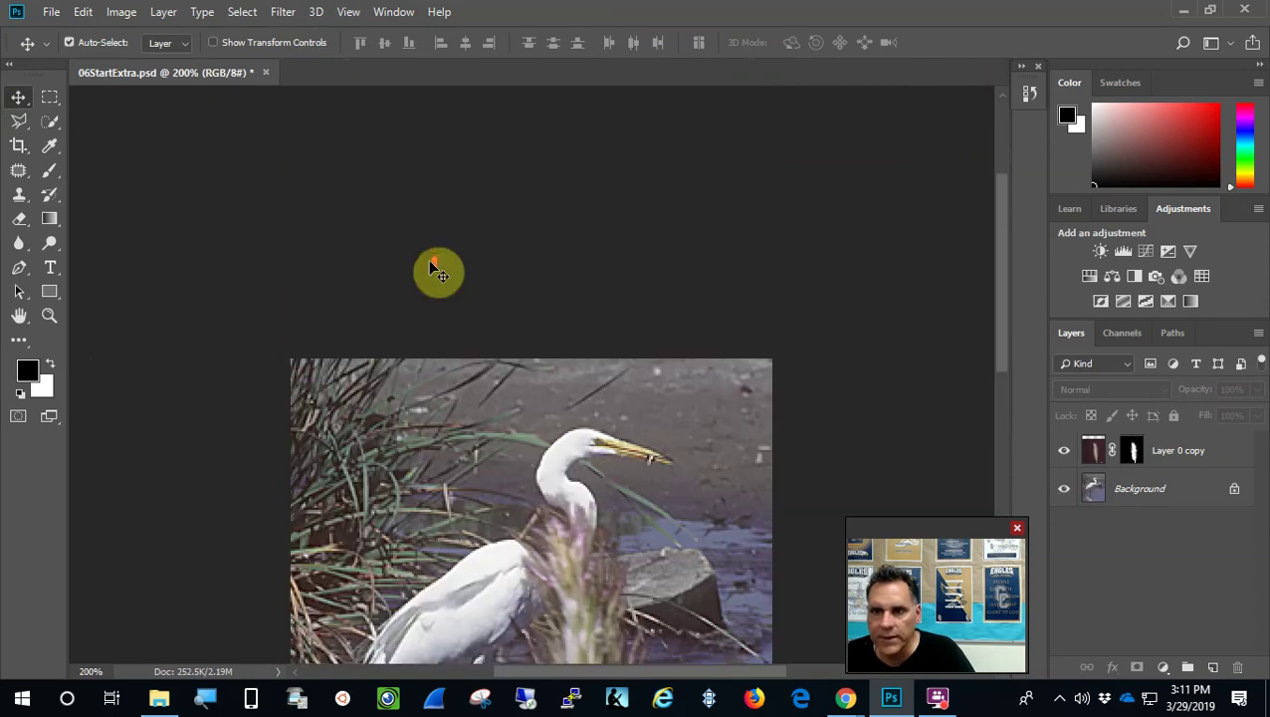
scroll(434, 281, "up", 2)
scroll(434, 280, "down", 7)
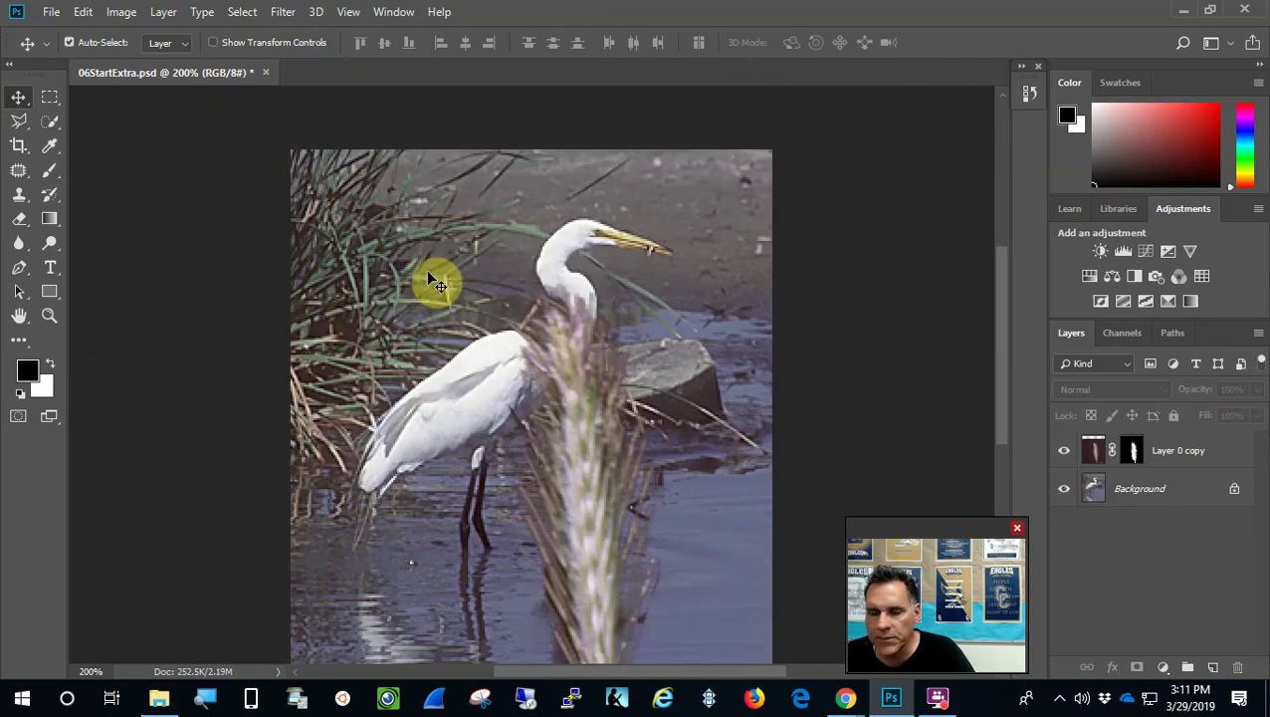
Select the foxtail layer and scale it to about 44% with Free Transform.
left_click(45, 319)
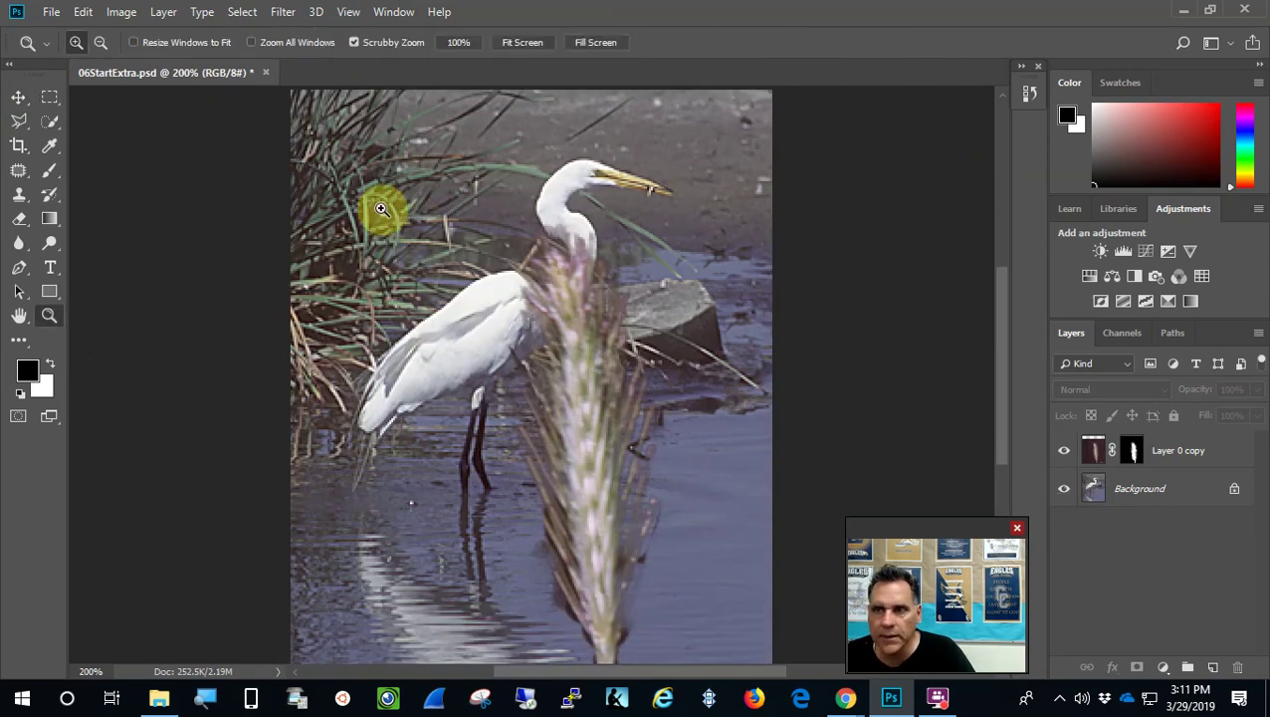
left_click(567, 459, "alt")
left_click(567, 459, "alt")
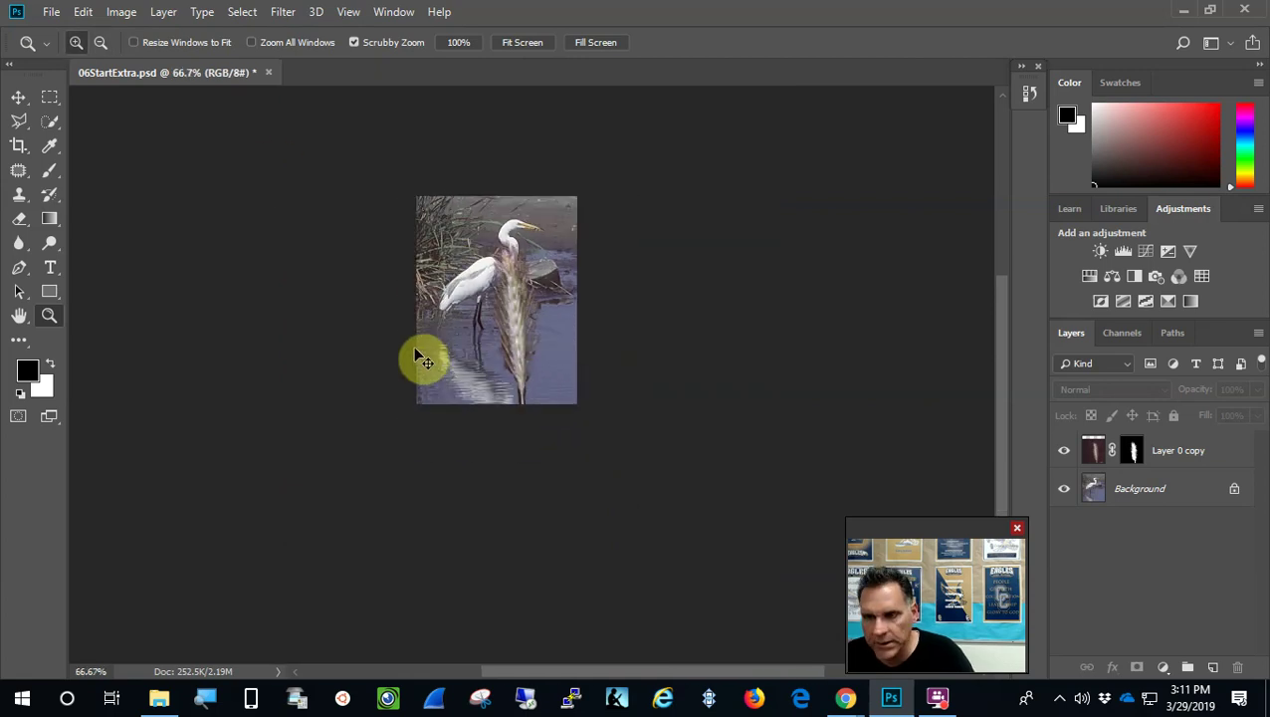
left_click(20, 98)
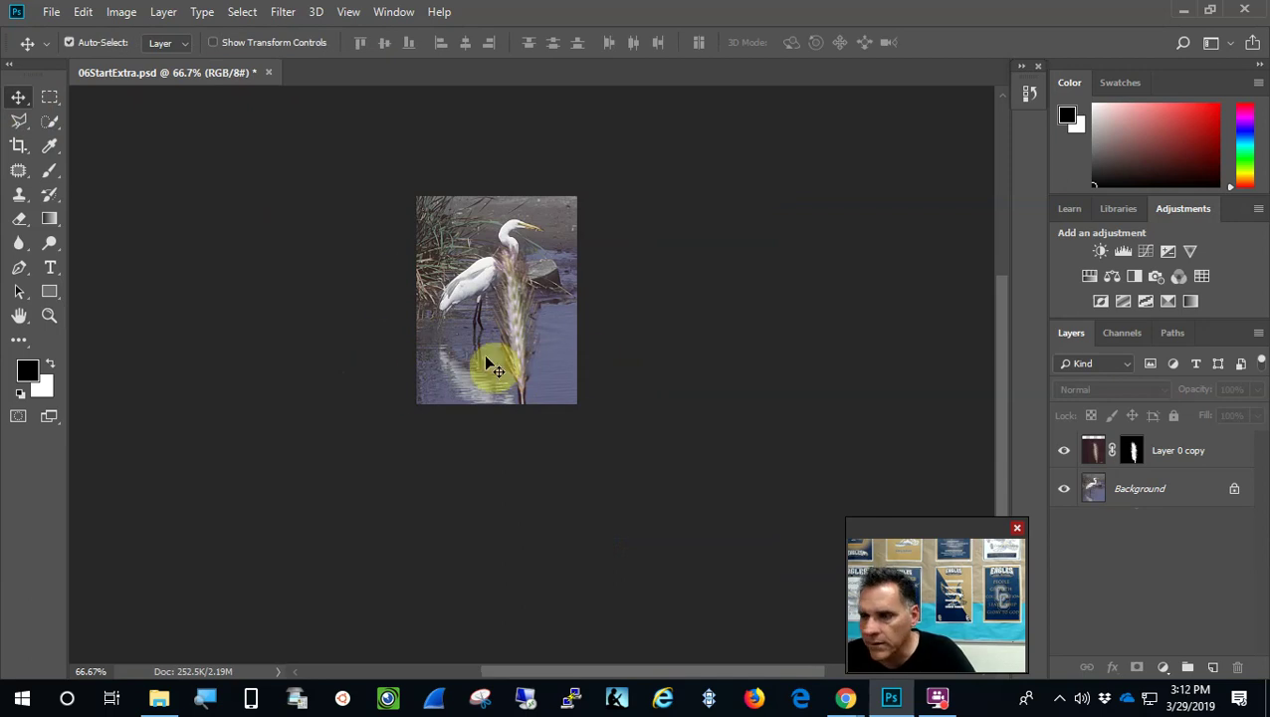
key("ctrl")
left_click(84, 12)
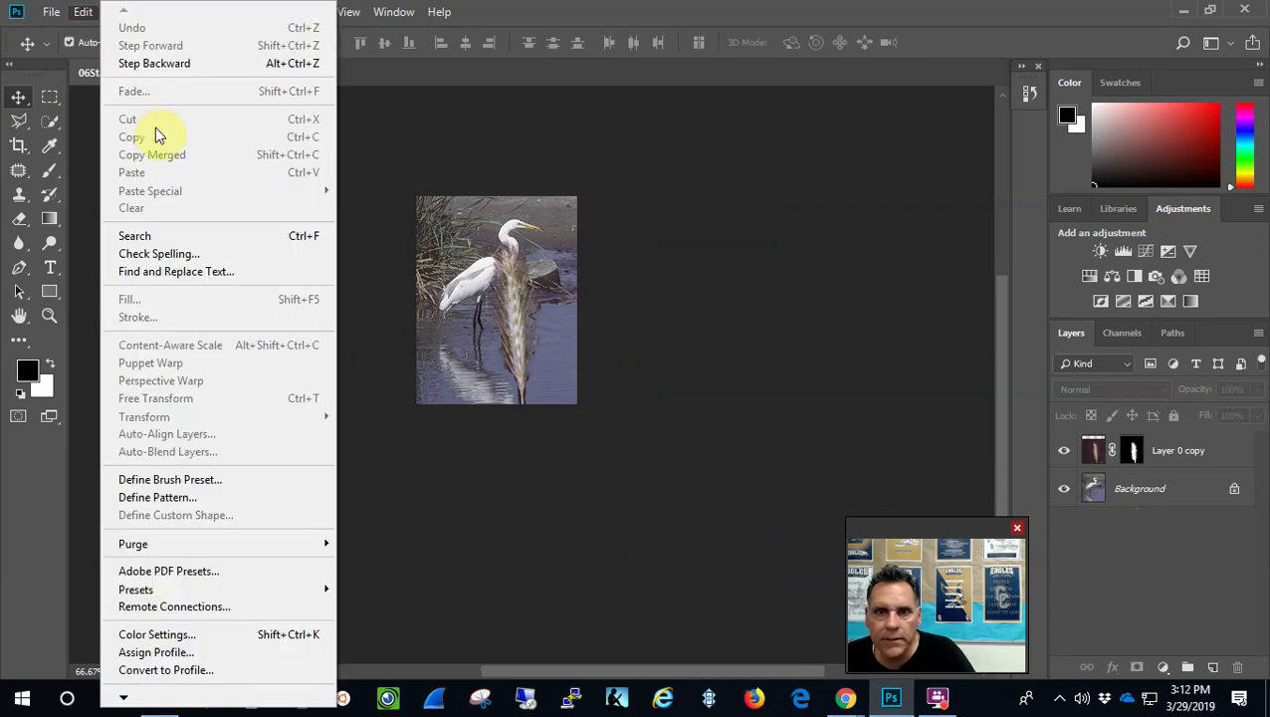
left_click(647, 20)
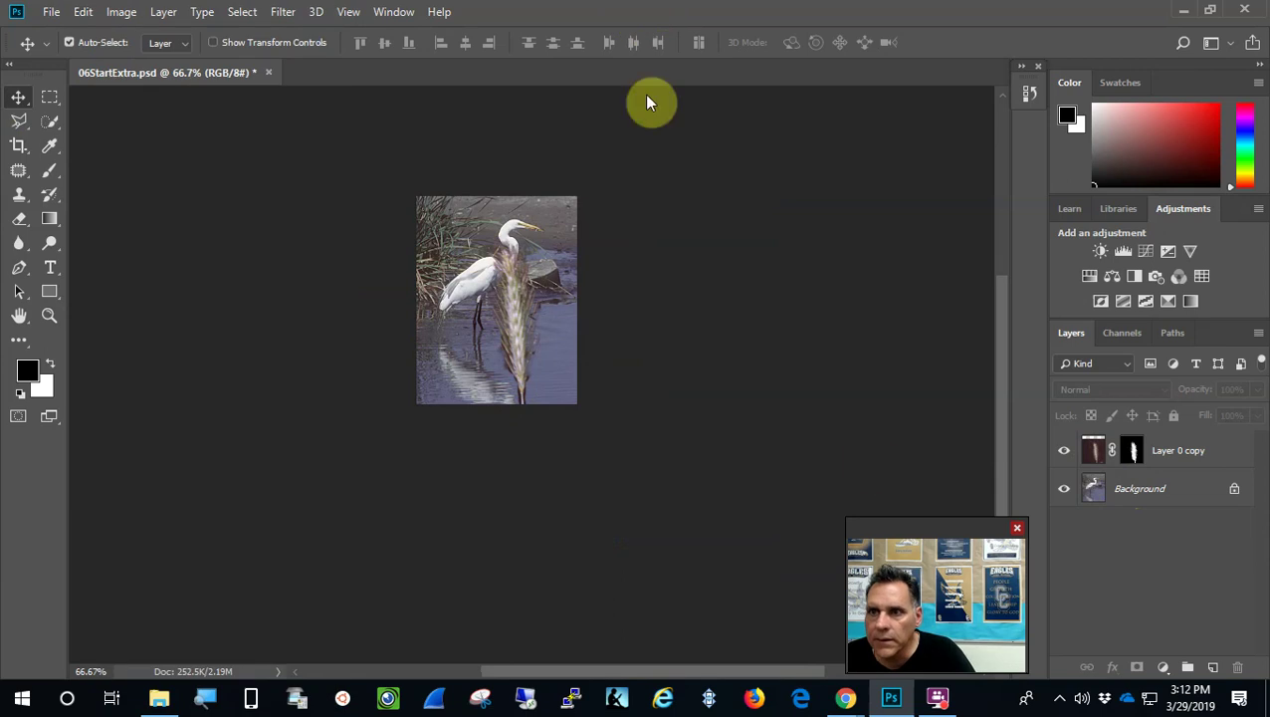
left_click(1158, 456)
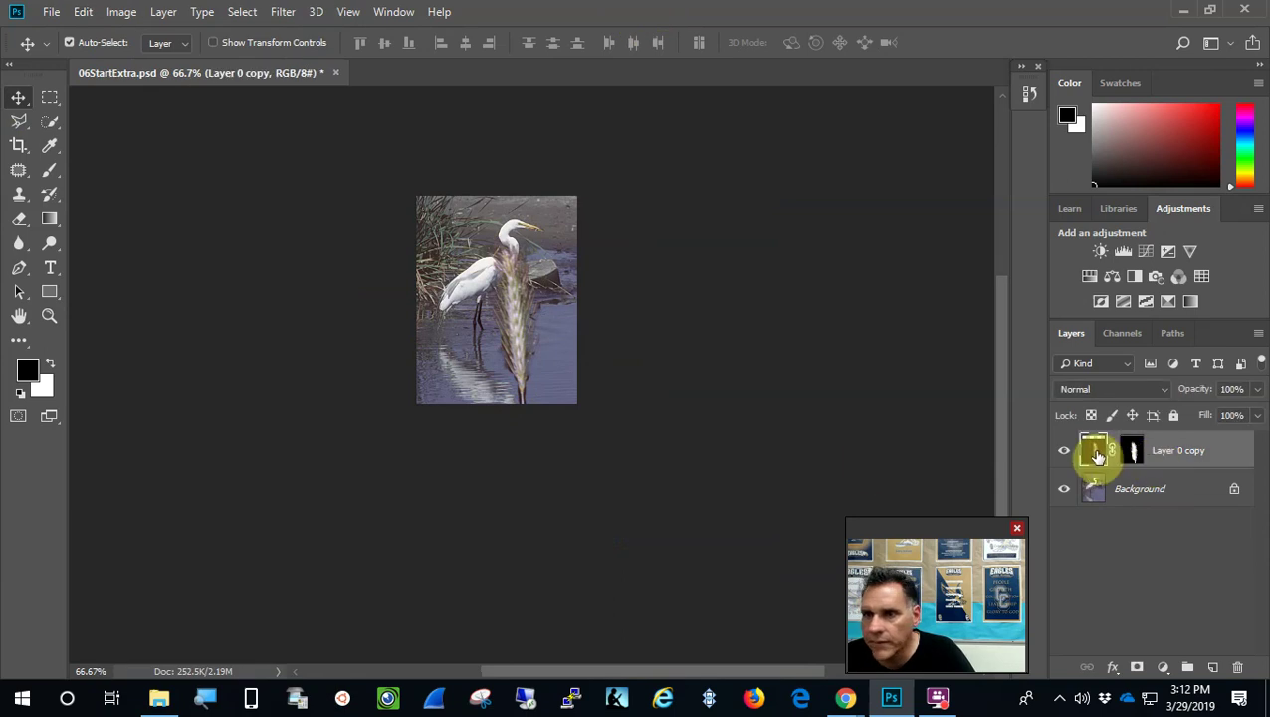
left_click(51, 12)
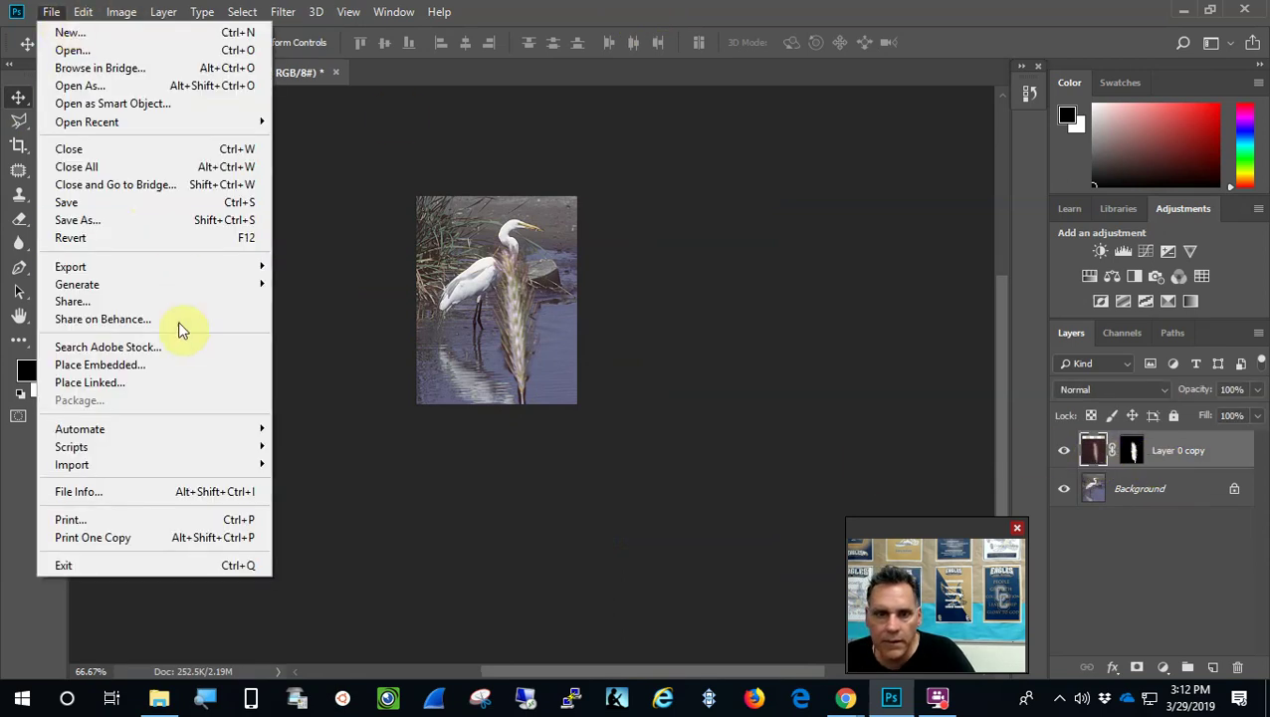
mouse_move(91, 10)
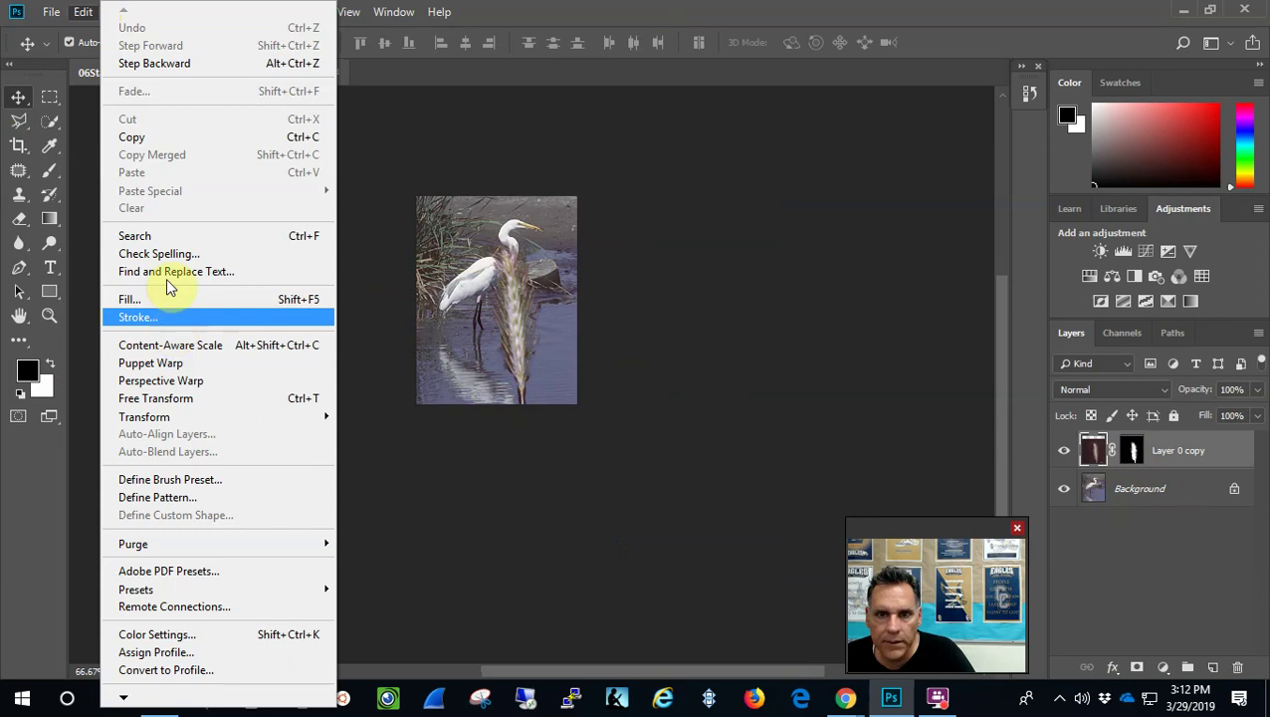
left_click(169, 399)
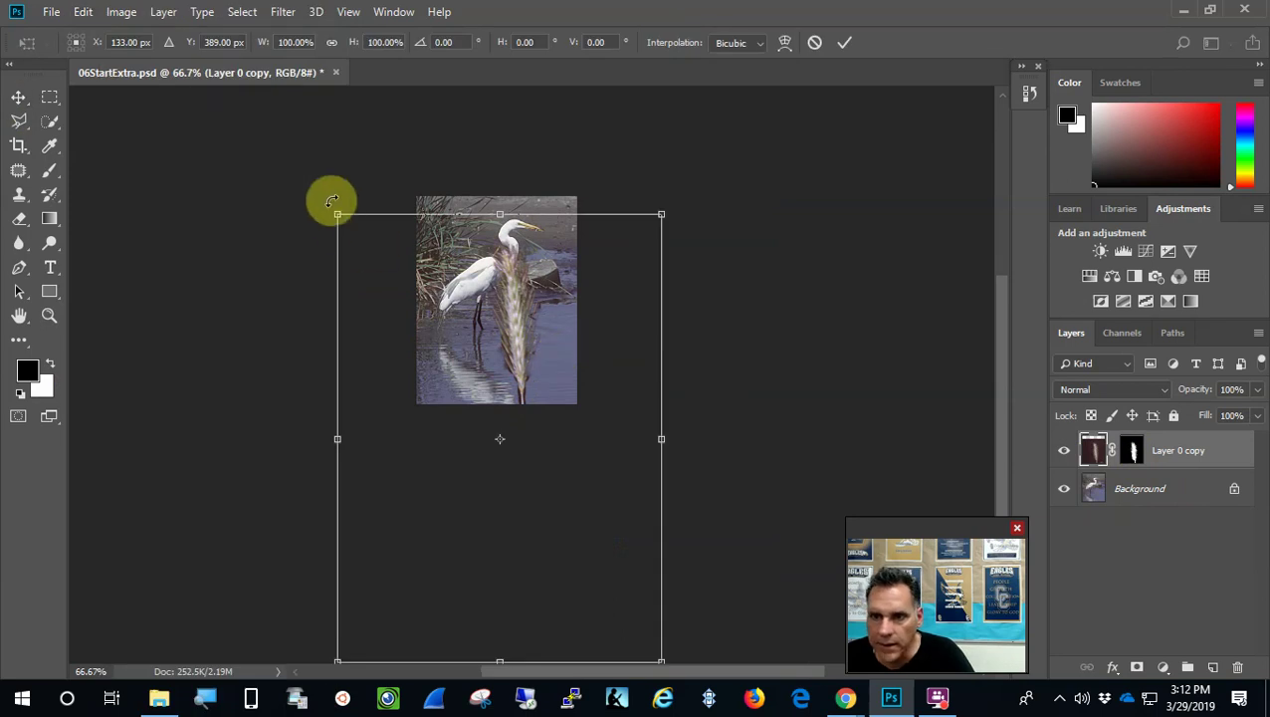
left_click_drag(337, 216, 518, 466)
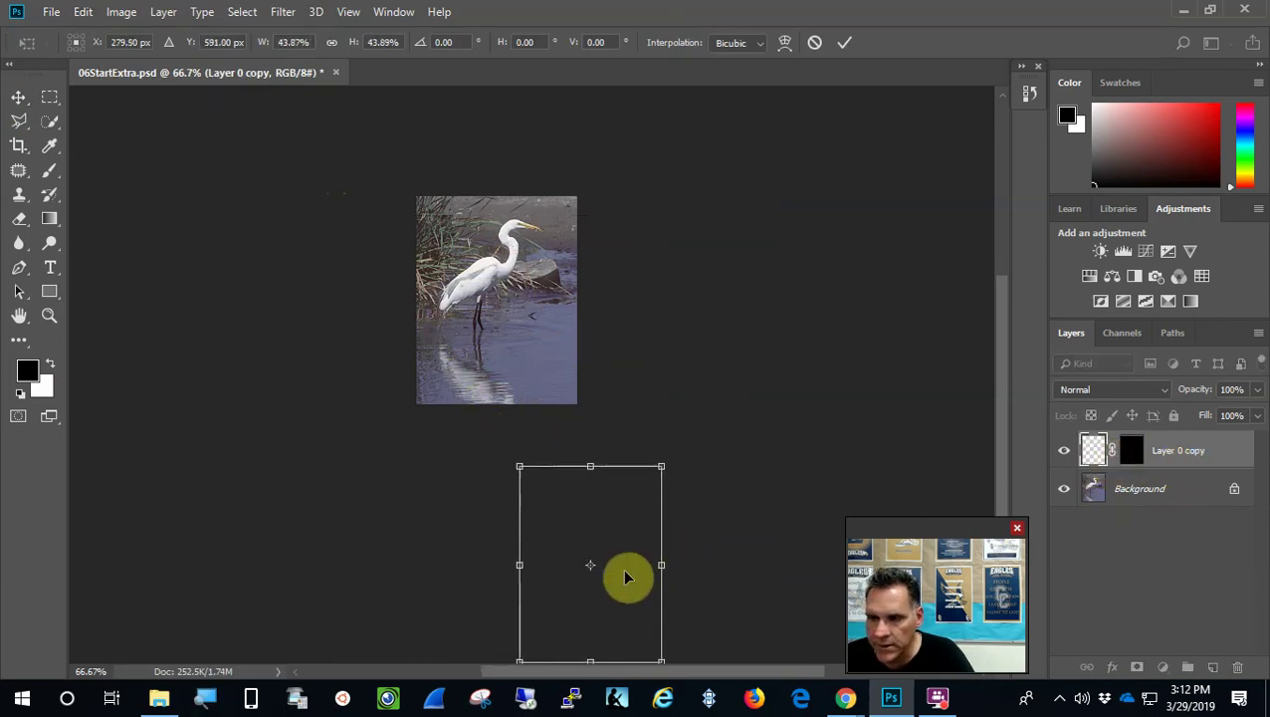
Move the foxtail onto the water beside the egret's legs, reduce its scale to about 41% and apply the transformation.
left_click_drag(624, 578, 573, 355)
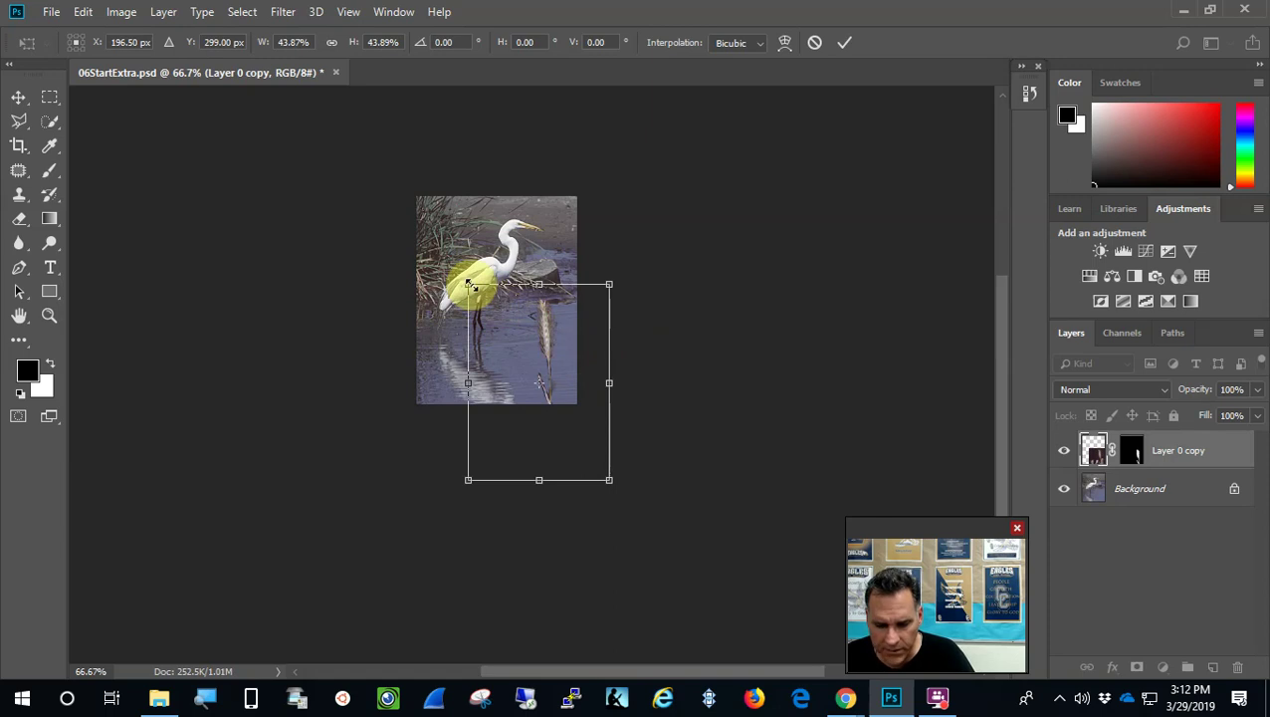
left_click_drag(468, 284, 478, 297)
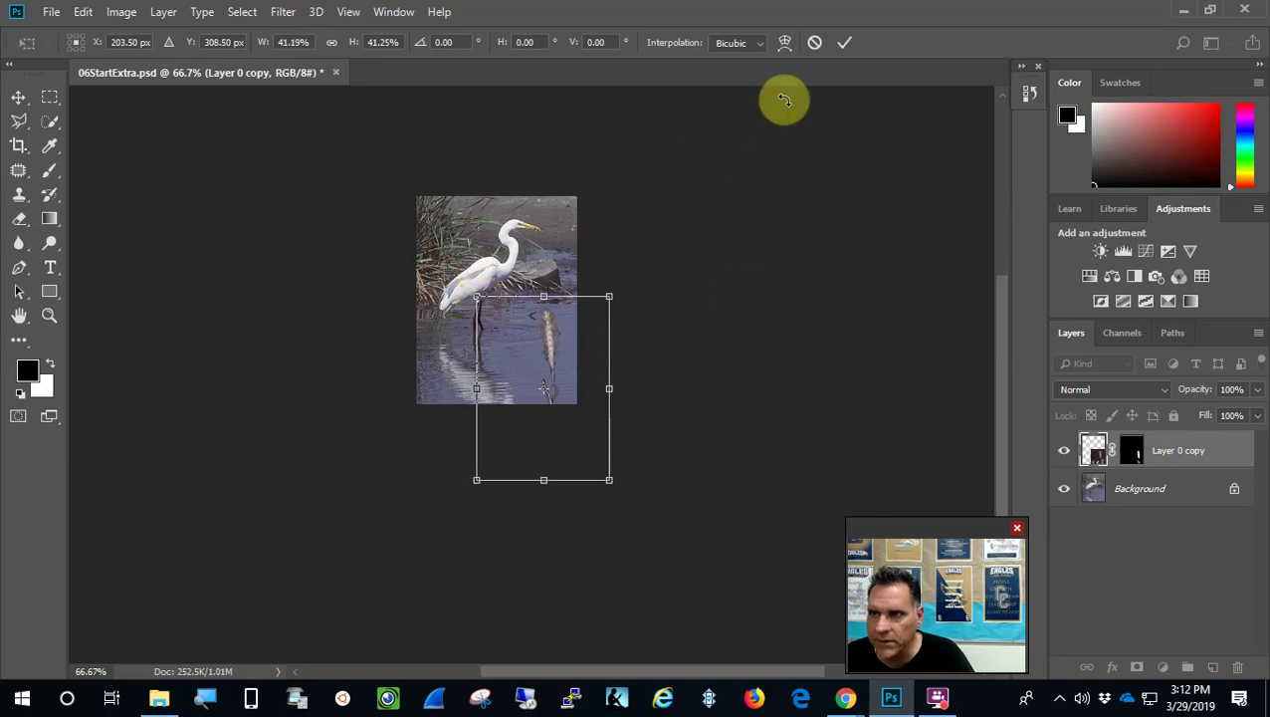
left_click(845, 42)
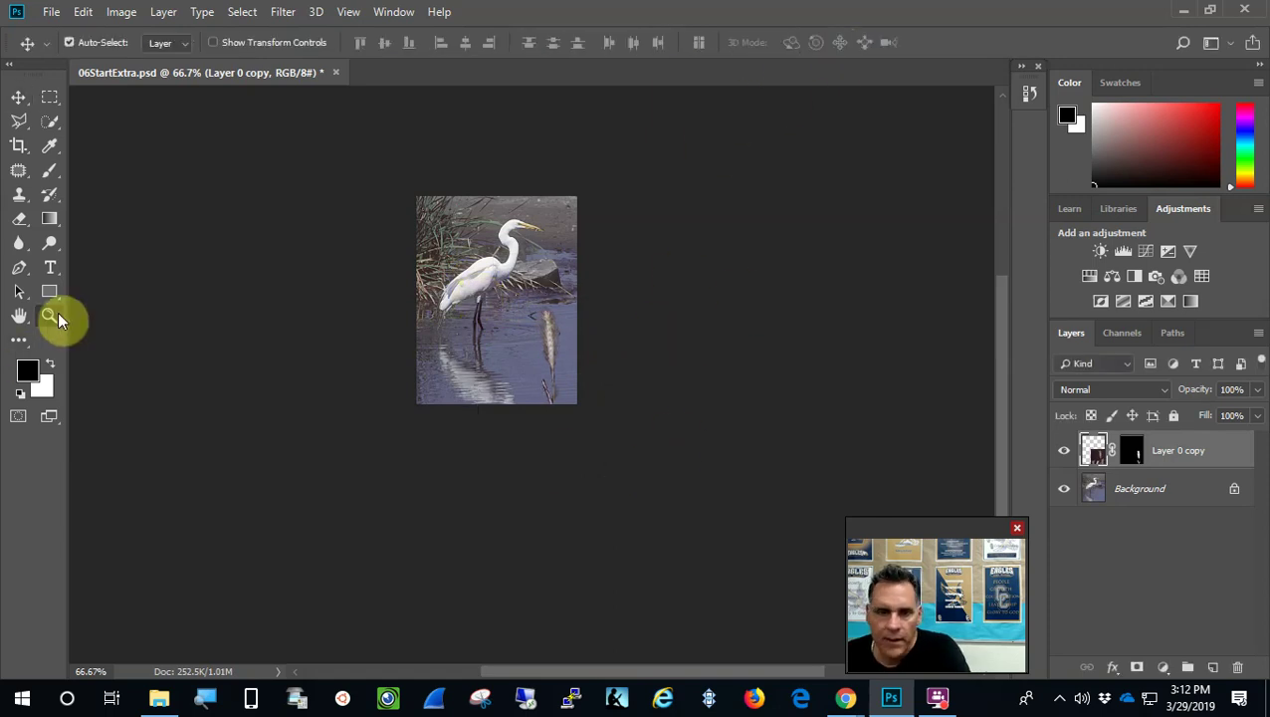
Examine the placed foxtail and its stem against the egret image at 200% zoom.
left_click(48, 314)
left_click(558, 380)
left_click(559, 379)
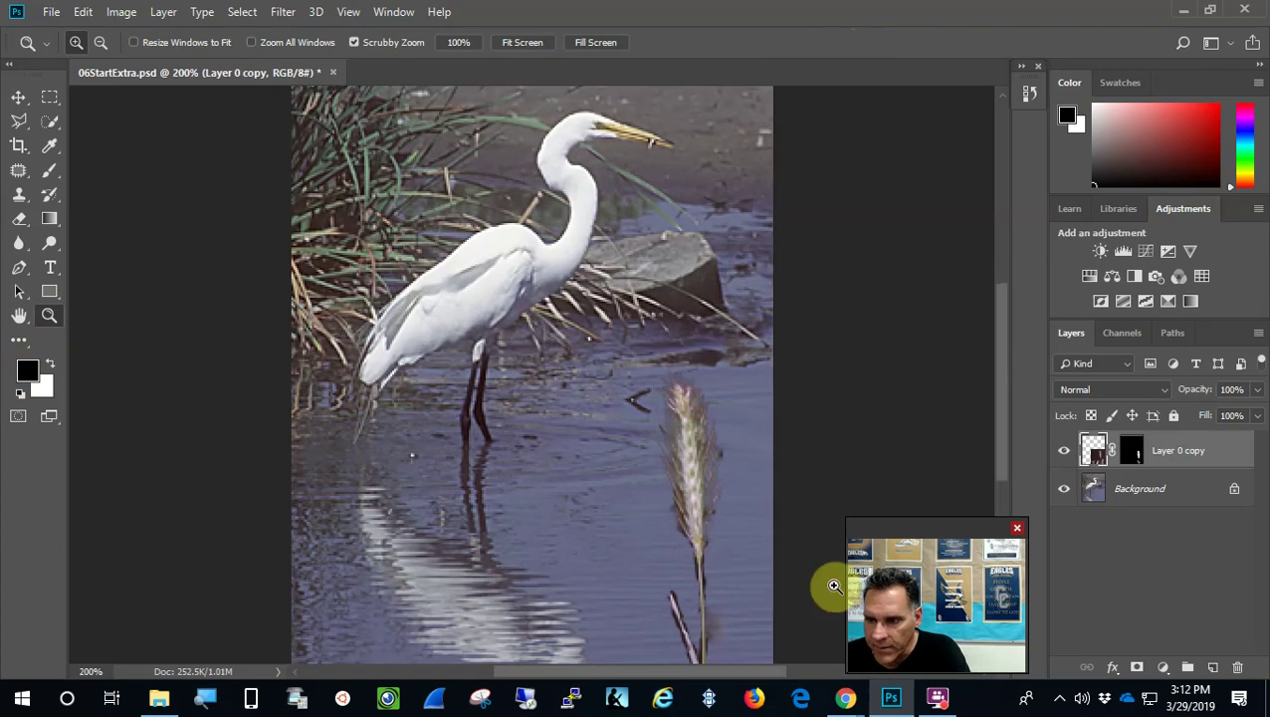
scroll(823, 576, "down", 2)
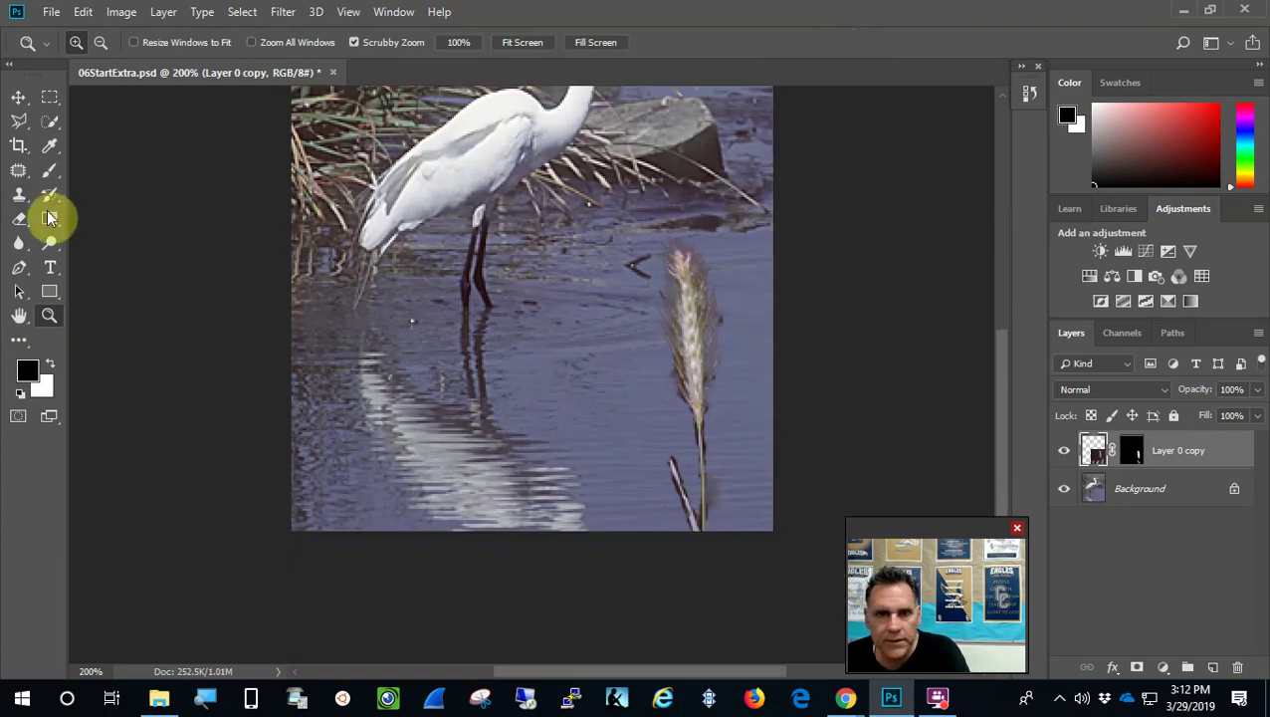
left_click(22, 227)
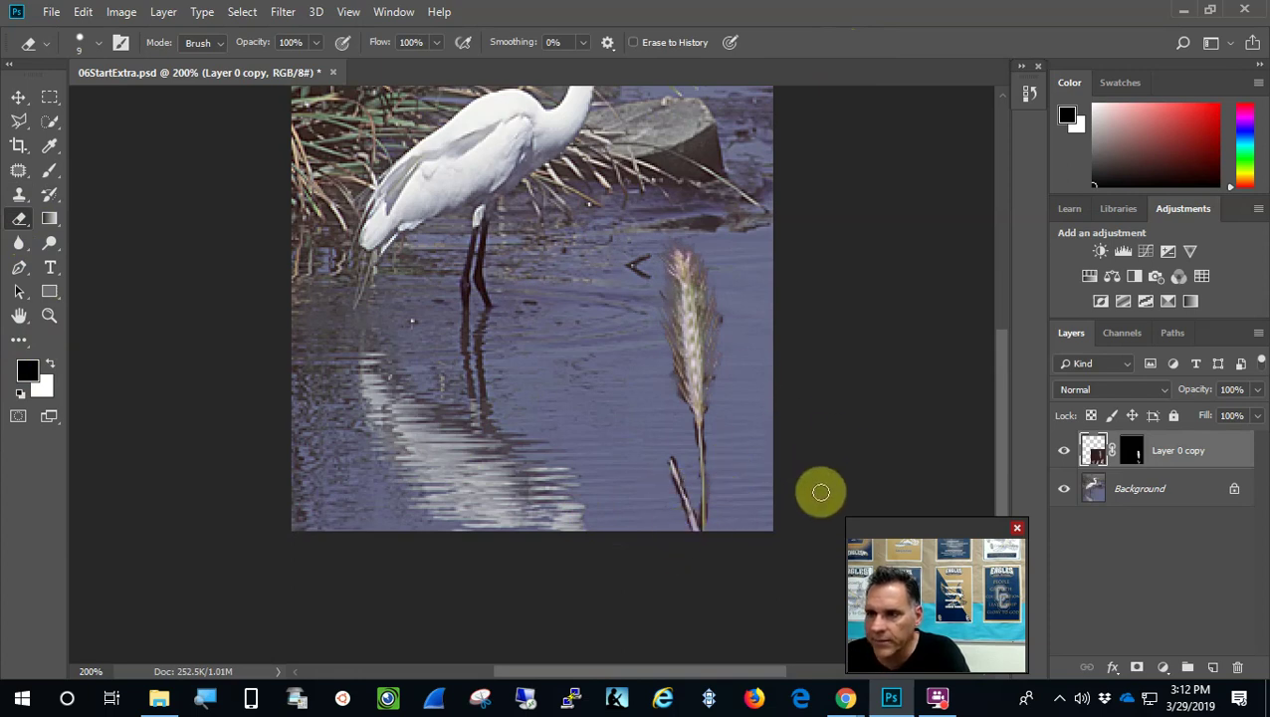
scroll(847, 498, "up", 3)
scroll(826, 498, "down", 1)
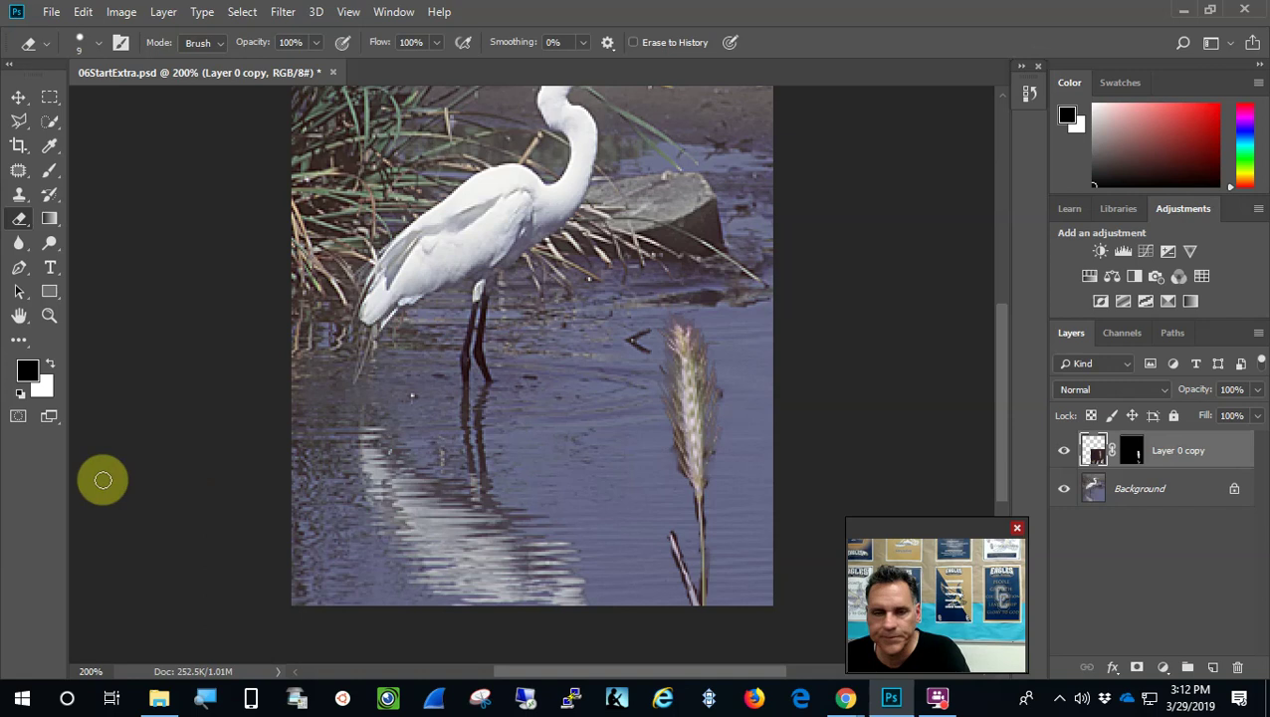
scroll(601, 468, "up", 2)
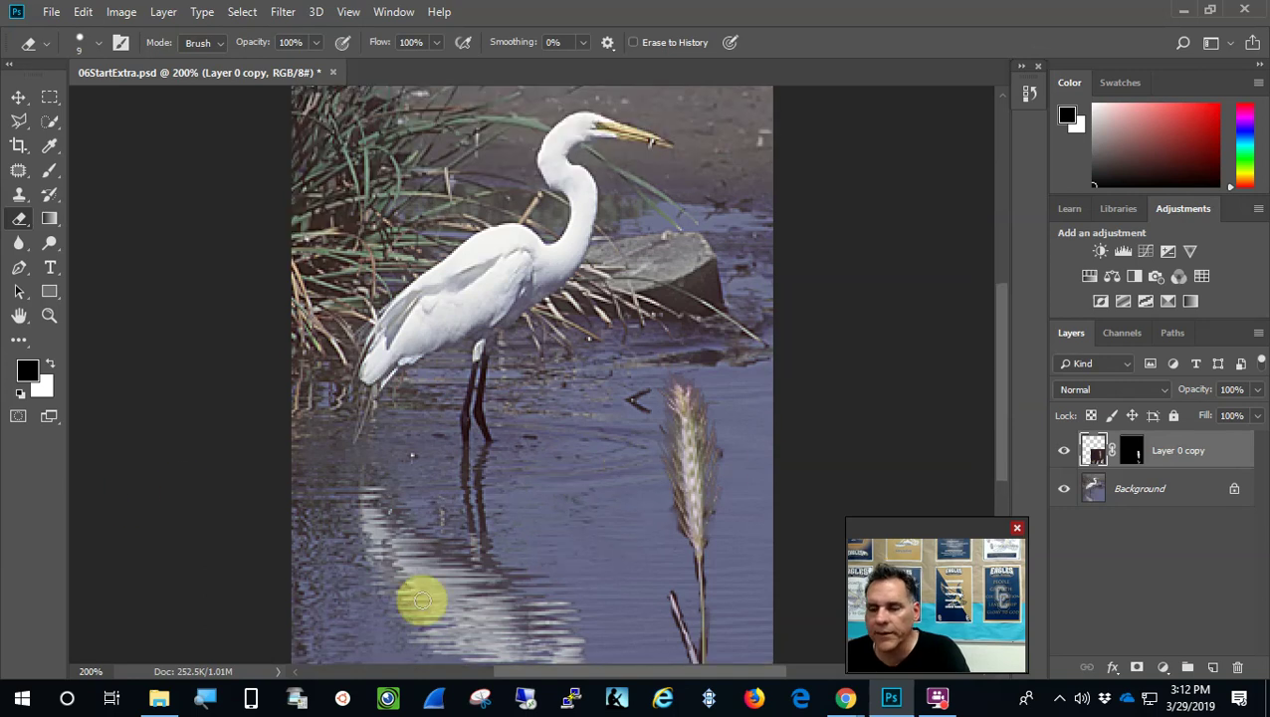
scroll(229, 199, "down", 1)
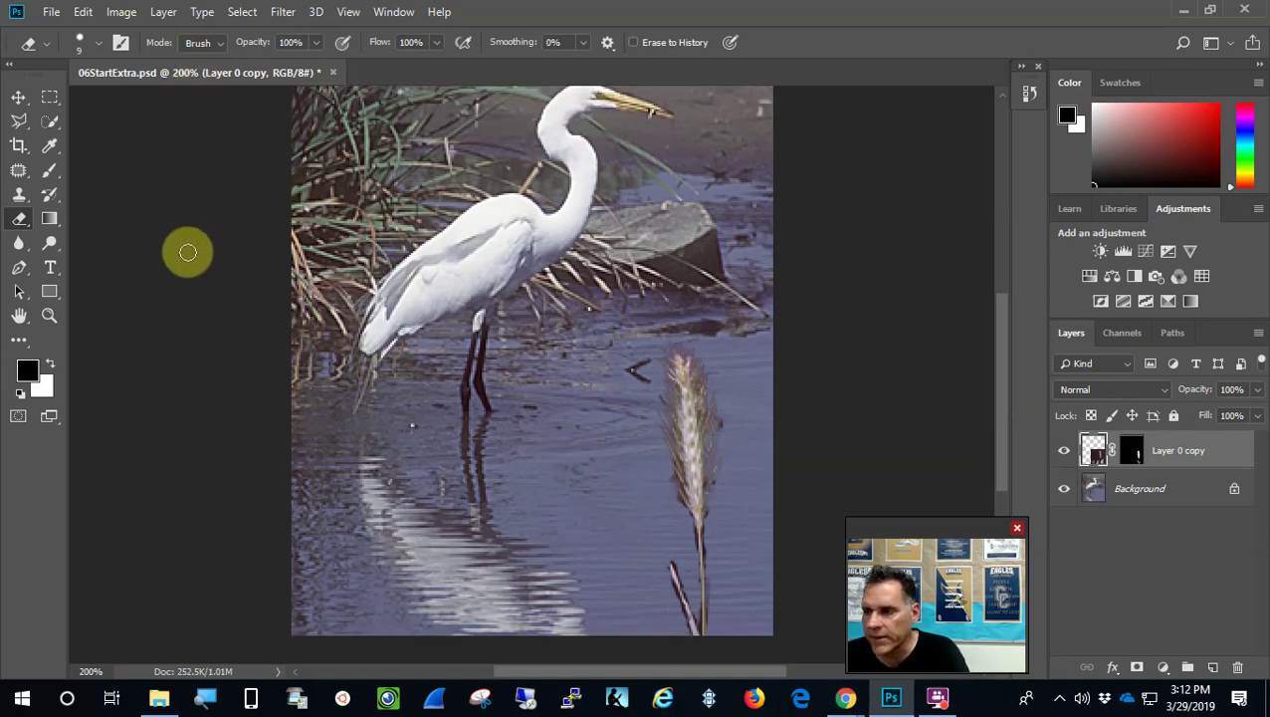
Save 06StartExtra.psd with the offered format options.
left_click(50, 11)
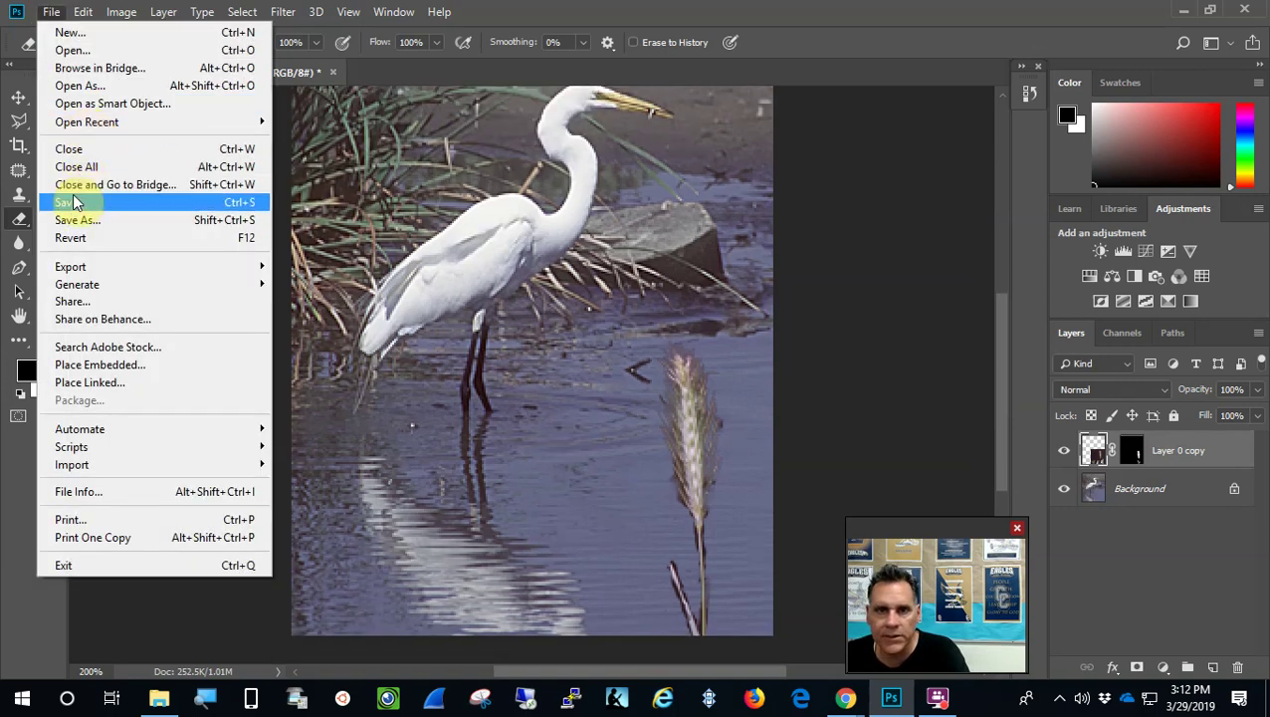
left_click(70, 203)
left_click(834, 182)
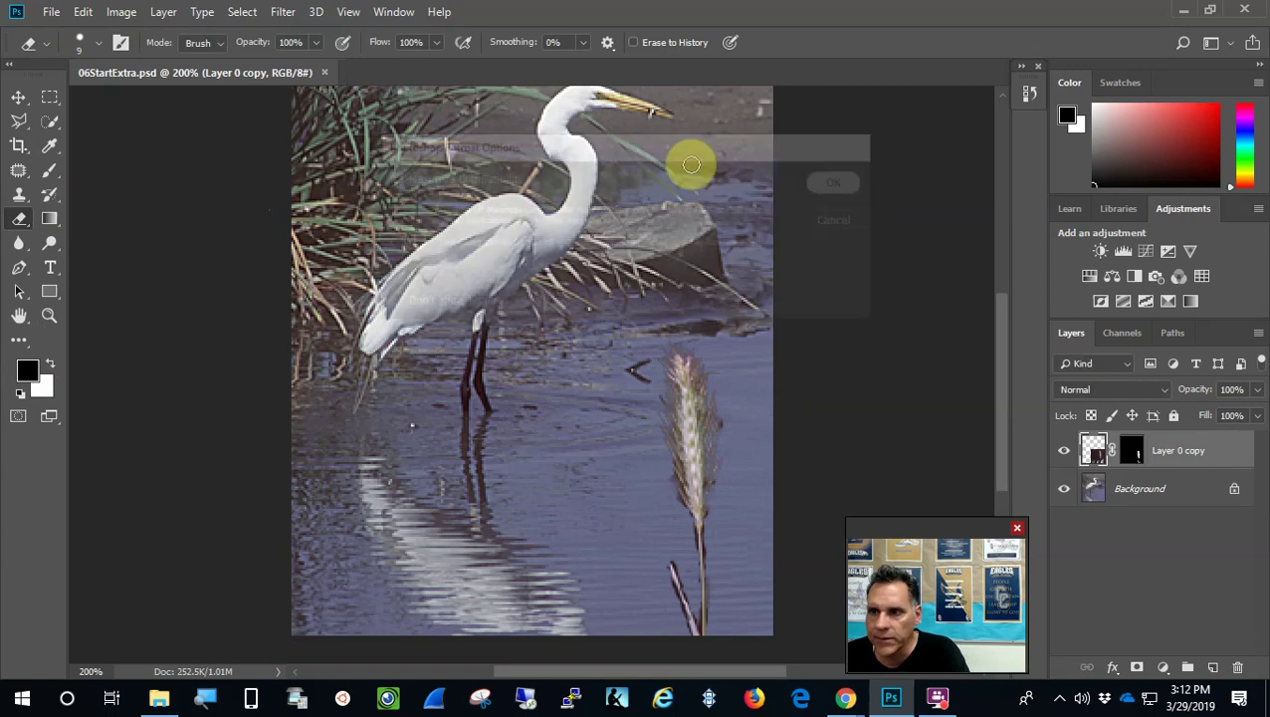
Open Weeds.psd from the Lesson 06 extra folder.
left_click(55, 14)
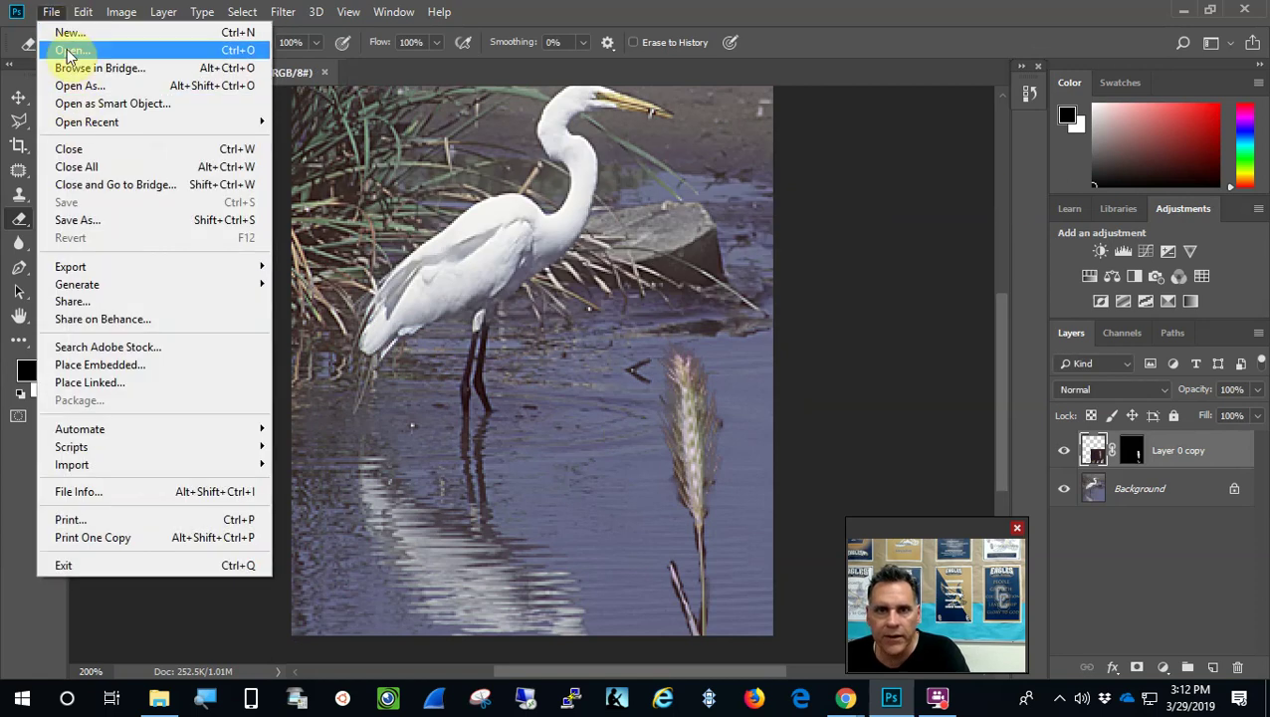
left_click(62, 48)
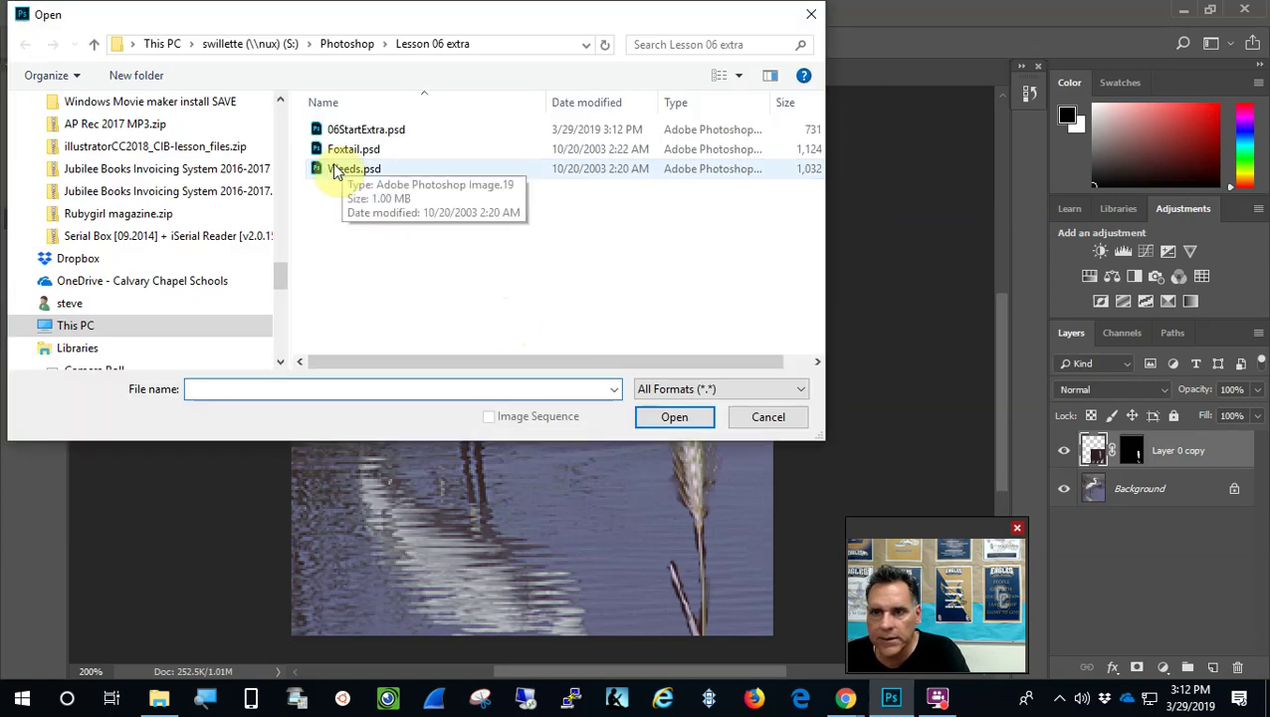
double_click(337, 169)
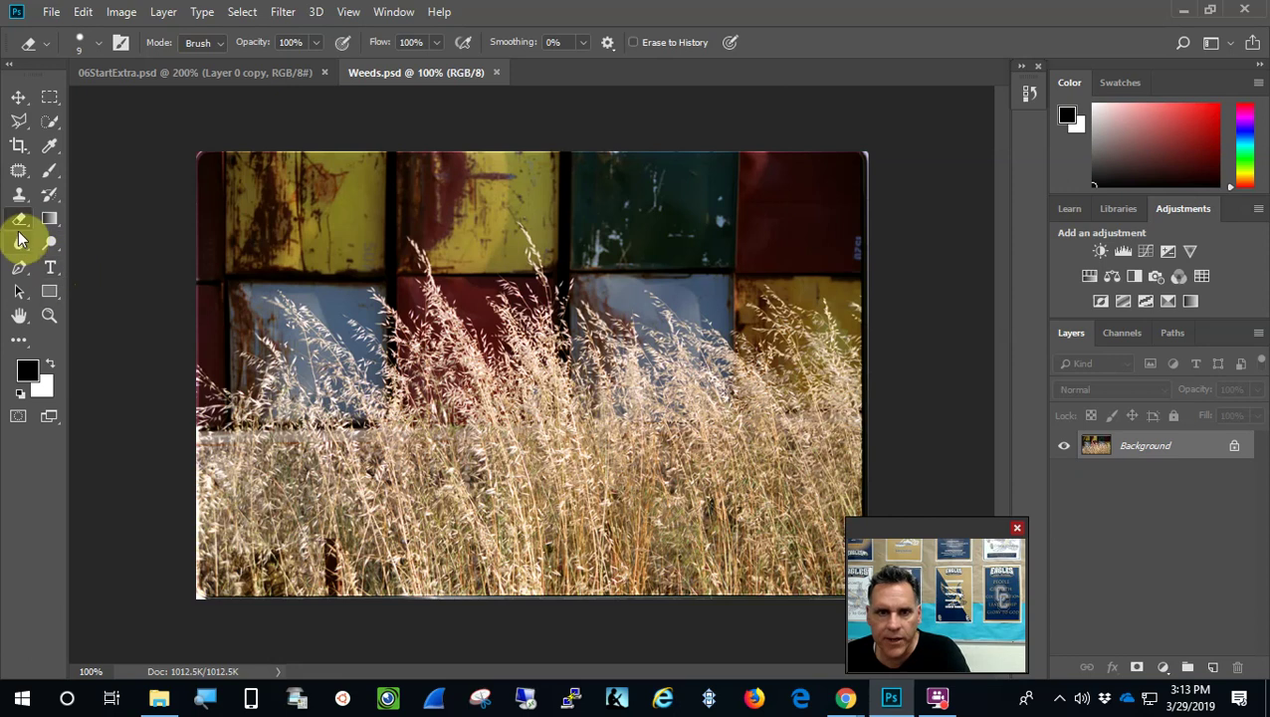
Enter Quick Mask mode and paint over the dense lower part of the weeds with a 60 px Brush.
left_click(50, 169)
left_click(19, 417)
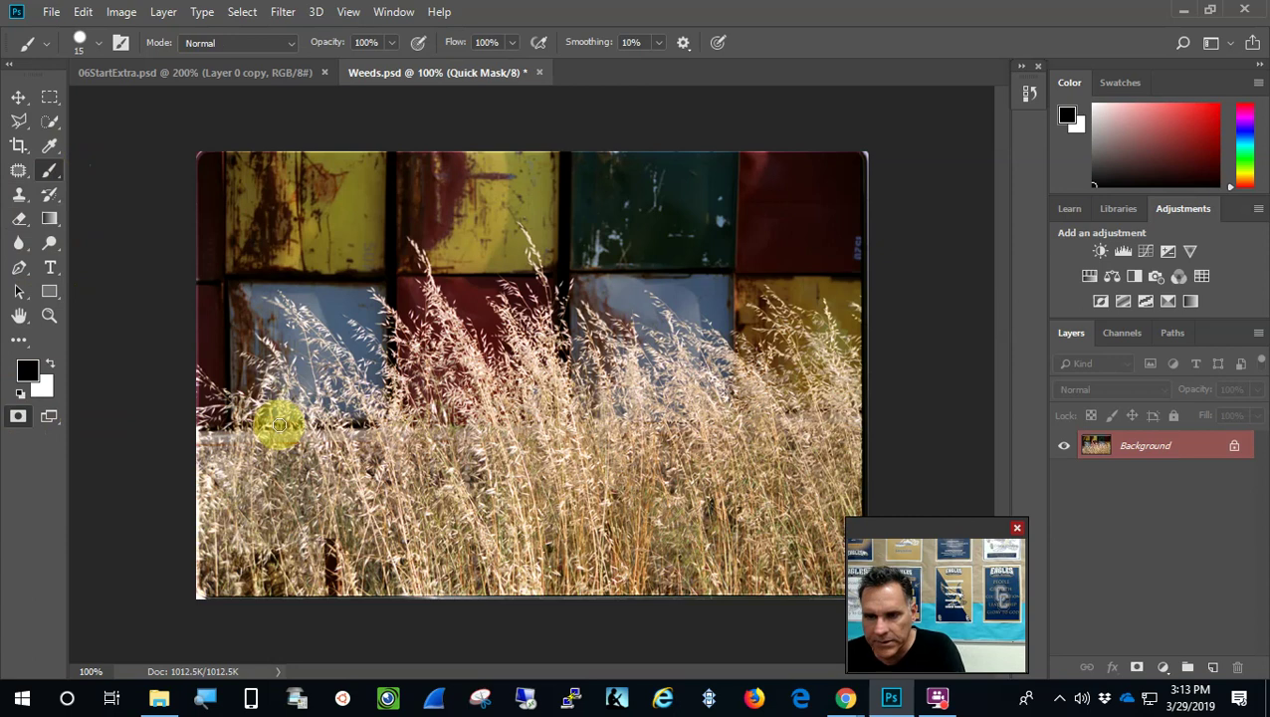
key("bracketright")
mouse_move(231, 448)
left_mouse_down()
mouse_move(218, 459)
mouse_move(233, 580)
mouse_move(207, 536)
mouse_move(219, 582)
left_mouse_up()
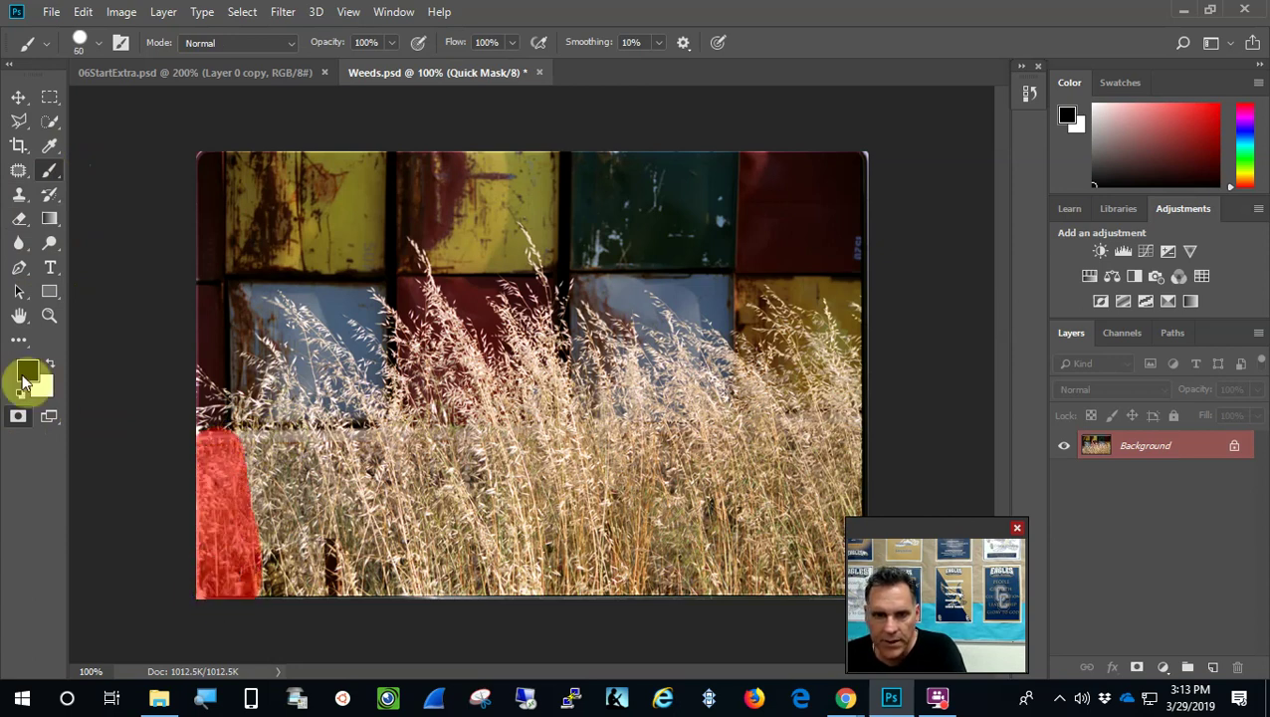
left_click(97, 43)
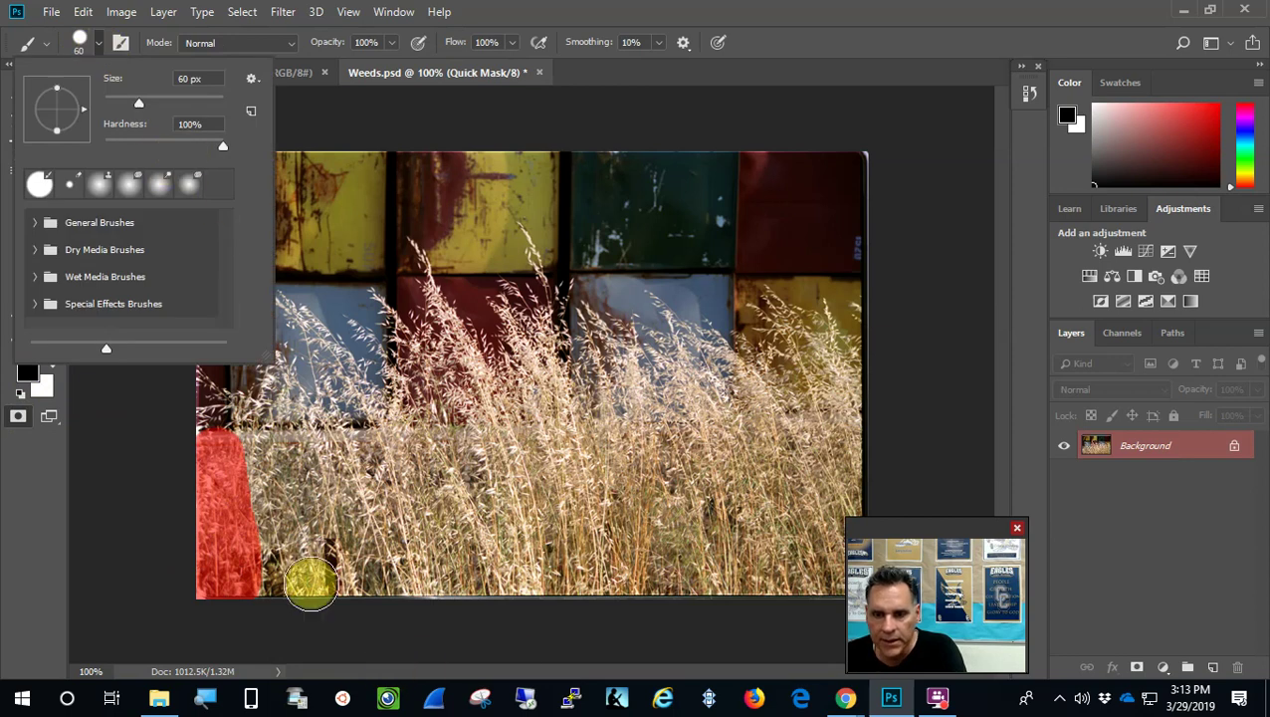
left_click(288, 585)
mouse_move(275, 587)
left_mouse_down()
mouse_move(714, 608)
mouse_move(868, 598)
left_mouse_up()
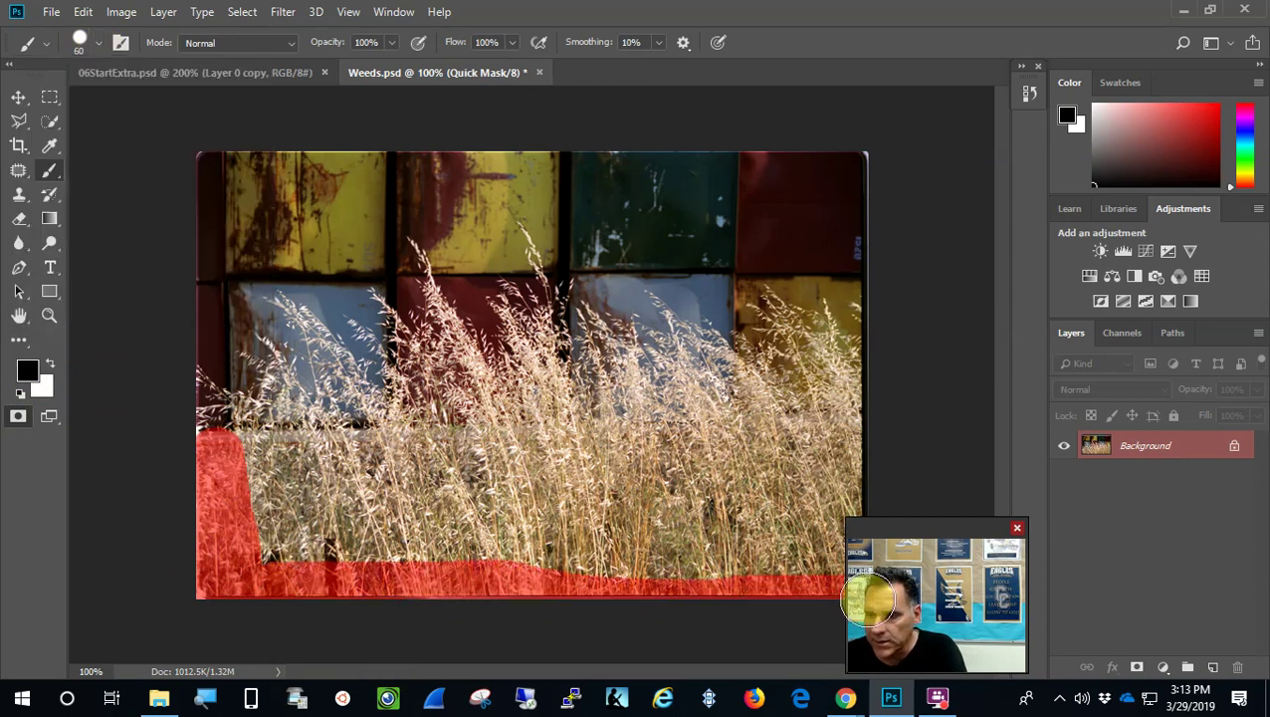
mouse_move(860, 493)
left_mouse_down()
mouse_move(821, 567)
mouse_move(244, 560)
mouse_move(798, 542)
mouse_move(832, 522)
mouse_move(552, 540)
mouse_move(366, 529)
mouse_move(239, 505)
mouse_move(725, 517)
mouse_move(862, 507)
mouse_move(492, 494)
mouse_move(234, 465)
mouse_move(718, 456)
mouse_move(844, 440)
mouse_move(412, 441)
mouse_move(439, 457)
left_mouse_up()
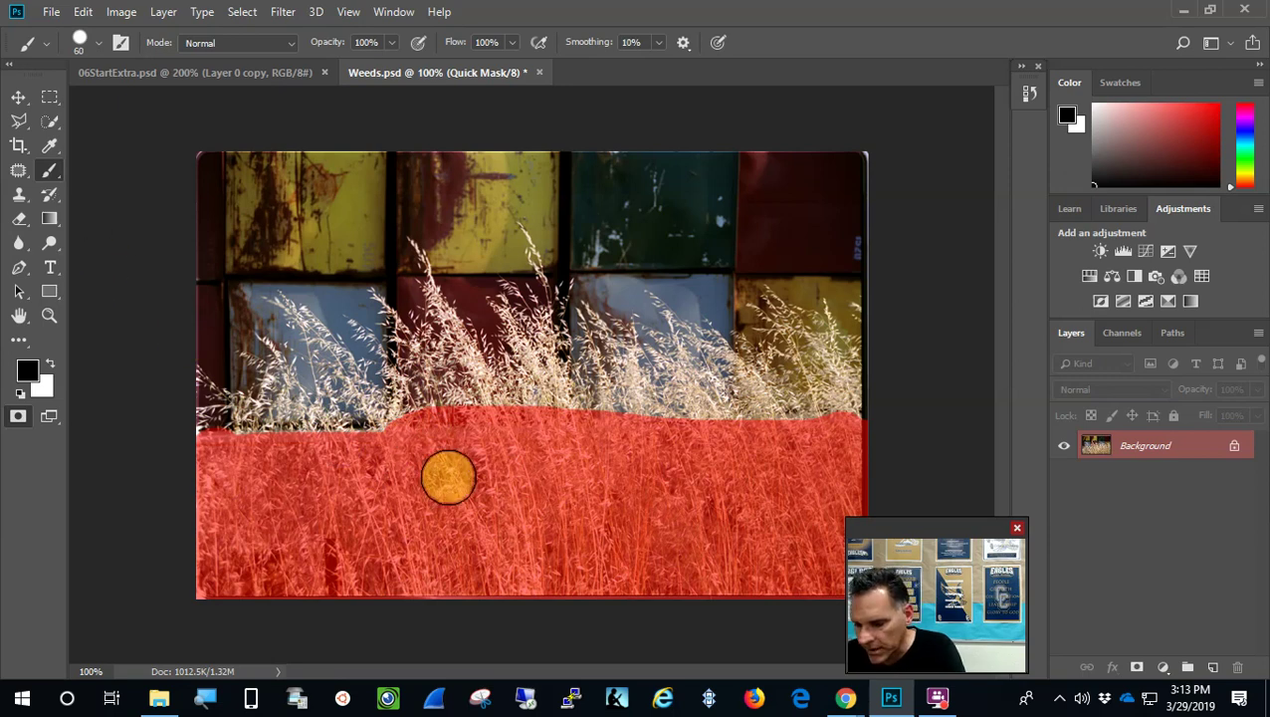
Paint the Quick Mask over the remaining upper weed stalks and seed heads across the image with a 15 to 20 px Brush.
key("bracketleft")
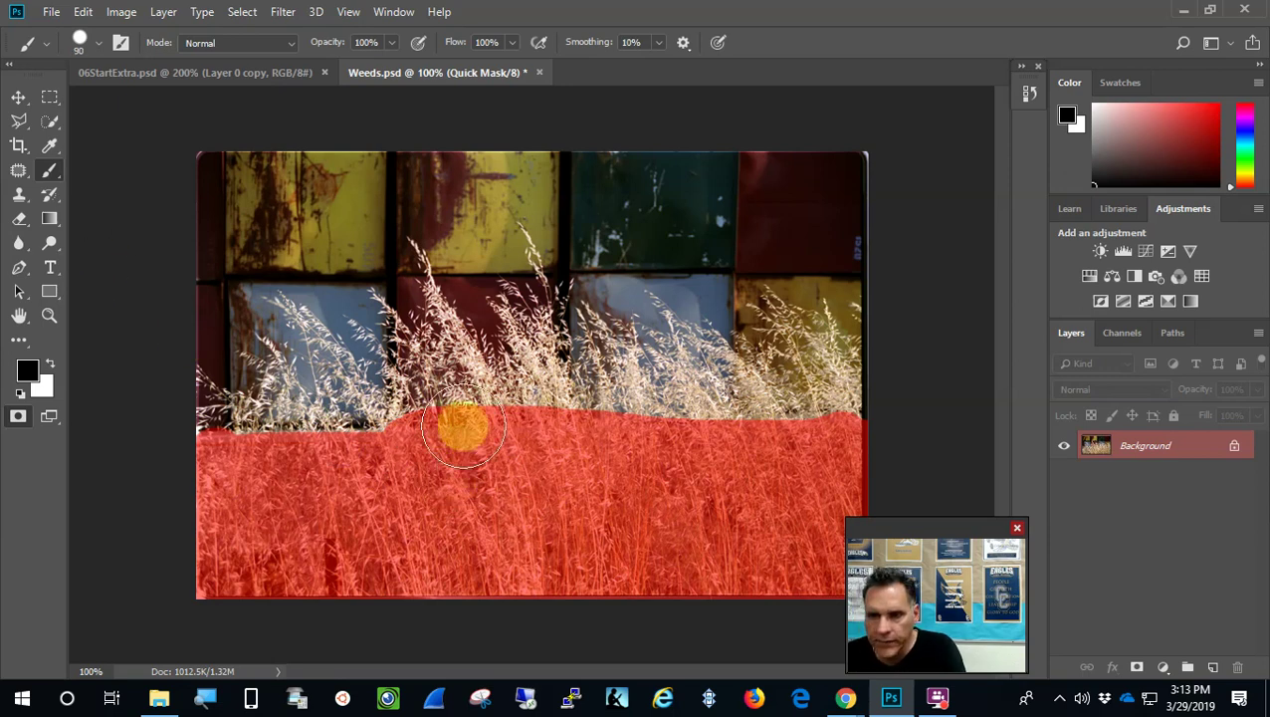
key("bracketleft")
key("bracketleft")
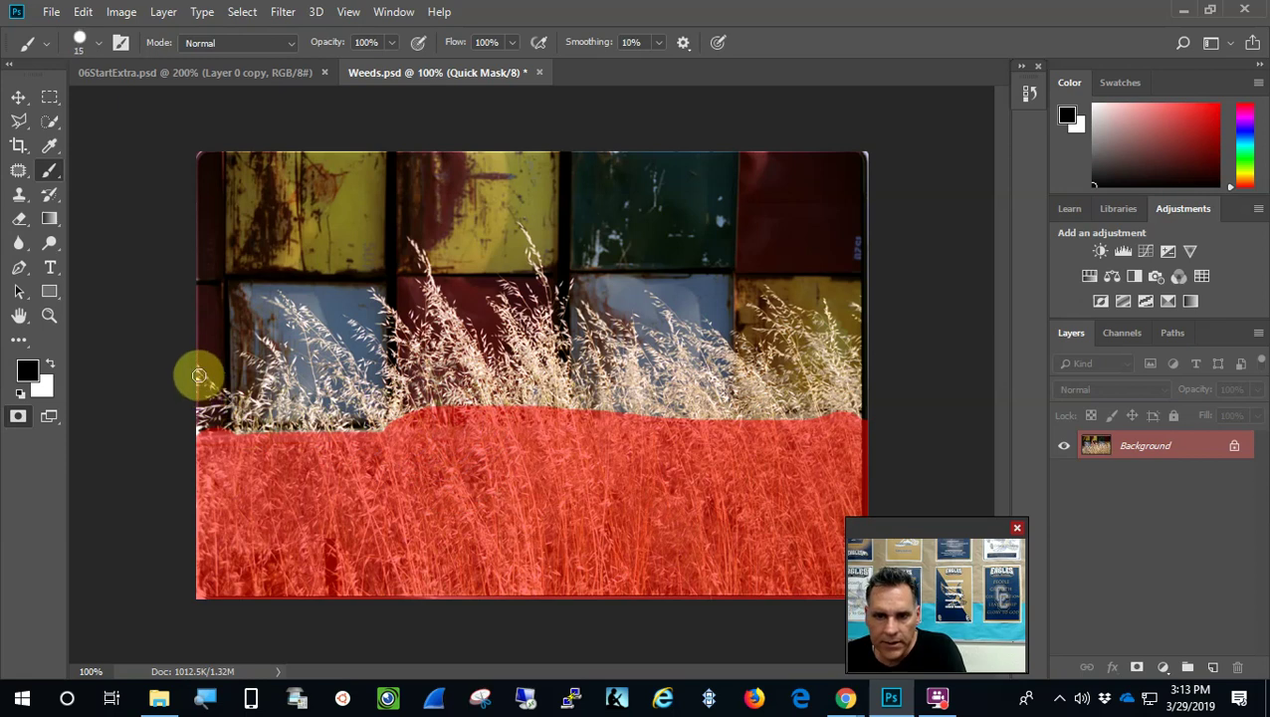
mouse_move(202, 375)
left_mouse_down()
mouse_move(253, 416)
mouse_move(251, 433)
mouse_move(240, 412)
mouse_move(209, 407)
mouse_move(199, 432)
mouse_move(223, 417)
mouse_move(210, 415)
mouse_move(265, 424)
mouse_move(276, 395)
mouse_move(248, 358)
mouse_move(286, 415)
mouse_move(265, 384)
mouse_move(262, 414)
mouse_move(299, 450)
mouse_move(321, 432)
mouse_move(284, 428)
mouse_move(325, 423)
mouse_move(286, 407)
mouse_move(299, 402)
mouse_move(287, 360)
mouse_move(264, 338)
mouse_move(298, 411)
mouse_move(346, 430)
mouse_move(325, 417)
mouse_move(310, 337)
mouse_move(280, 298)
mouse_move(340, 359)
mouse_move(339, 348)
mouse_move(364, 419)
mouse_move(343, 371)
mouse_move(332, 408)
mouse_move(381, 401)
mouse_move(388, 366)
mouse_move(365, 332)
mouse_move(421, 397)
left_mouse_up()
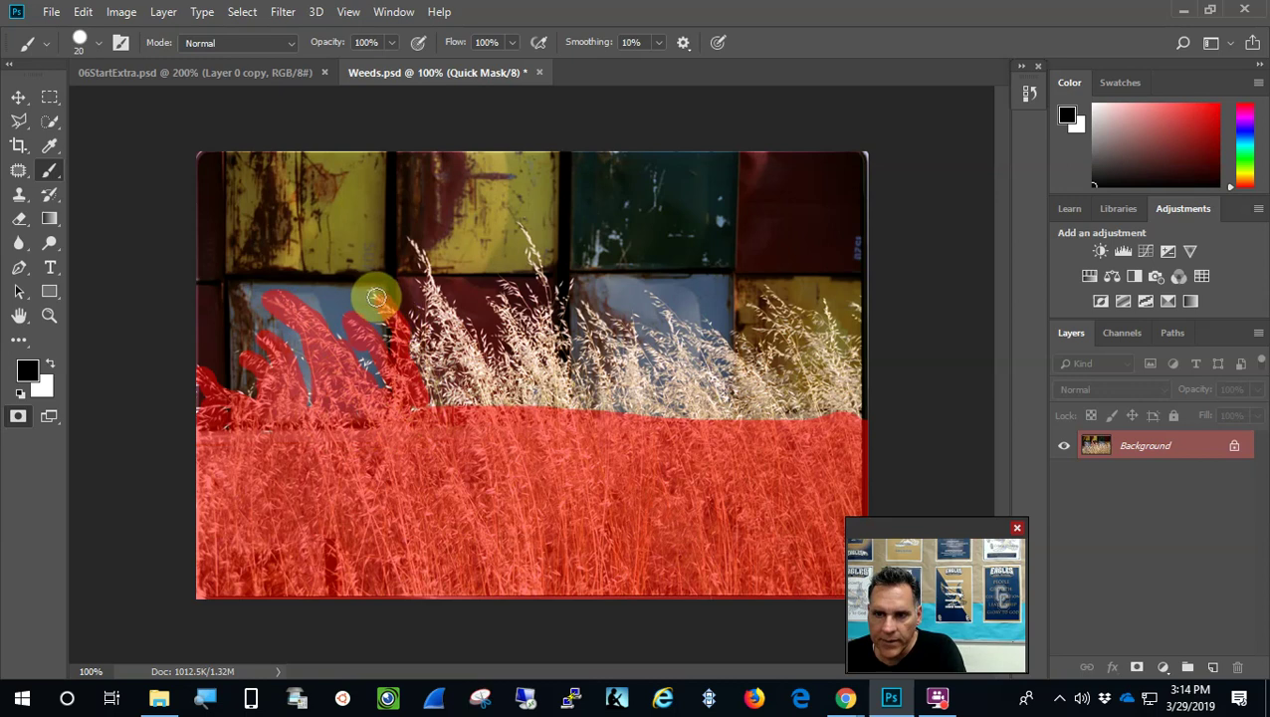
mouse_move(393, 344)
left_mouse_down()
mouse_move(427, 423)
mouse_move(427, 409)
mouse_move(390, 402)
mouse_move(358, 363)
mouse_move(488, 435)
mouse_move(430, 400)
mouse_move(414, 344)
mouse_move(431, 344)
mouse_move(429, 328)
mouse_move(413, 315)
mouse_move(448, 413)
mouse_move(468, 409)
mouse_move(466, 389)
mouse_move(455, 396)
mouse_move(495, 405)
mouse_move(489, 378)
mouse_move(446, 377)
mouse_move(482, 374)
mouse_move(409, 241)
mouse_move(465, 390)
mouse_move(453, 307)
mouse_move(481, 364)
mouse_move(485, 336)
mouse_move(510, 418)
mouse_move(504, 352)
mouse_move(532, 411)
mouse_move(555, 403)
mouse_move(513, 312)
mouse_move(544, 411)
mouse_move(556, 383)
mouse_move(543, 328)
mouse_move(544, 395)
mouse_move(601, 420)
left_mouse_up()
mouse_move(609, 417)
left_mouse_down()
mouse_move(578, 407)
mouse_move(563, 317)
left_mouse_up()
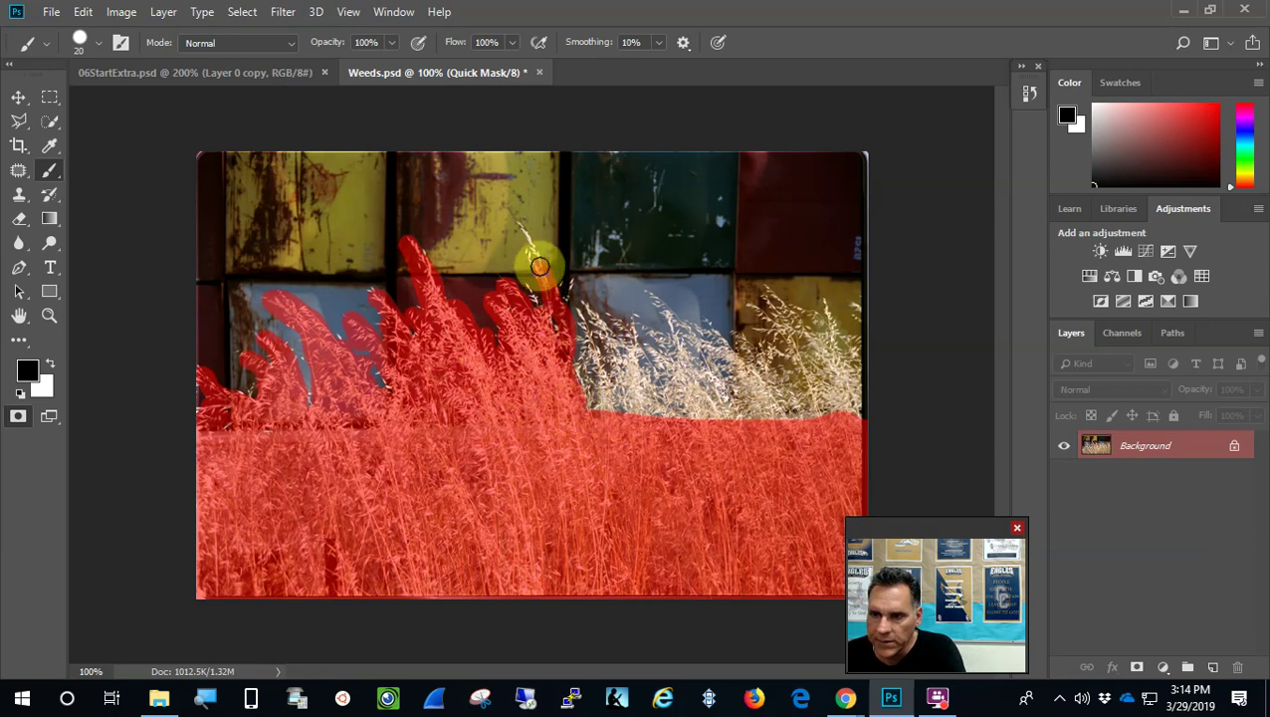
mouse_move(522, 227)
left_mouse_down()
mouse_move(515, 278)
mouse_move(536, 311)
mouse_move(568, 317)
mouse_move(576, 280)
mouse_move(602, 336)
mouse_move(584, 310)
mouse_move(594, 357)
mouse_move(580, 388)
mouse_move(601, 417)
mouse_move(594, 367)
mouse_move(621, 411)
mouse_move(599, 318)
mouse_move(607, 388)
mouse_move(633, 320)
mouse_move(660, 425)
mouse_move(626, 412)
mouse_move(614, 321)
mouse_move(653, 410)
left_mouse_up()
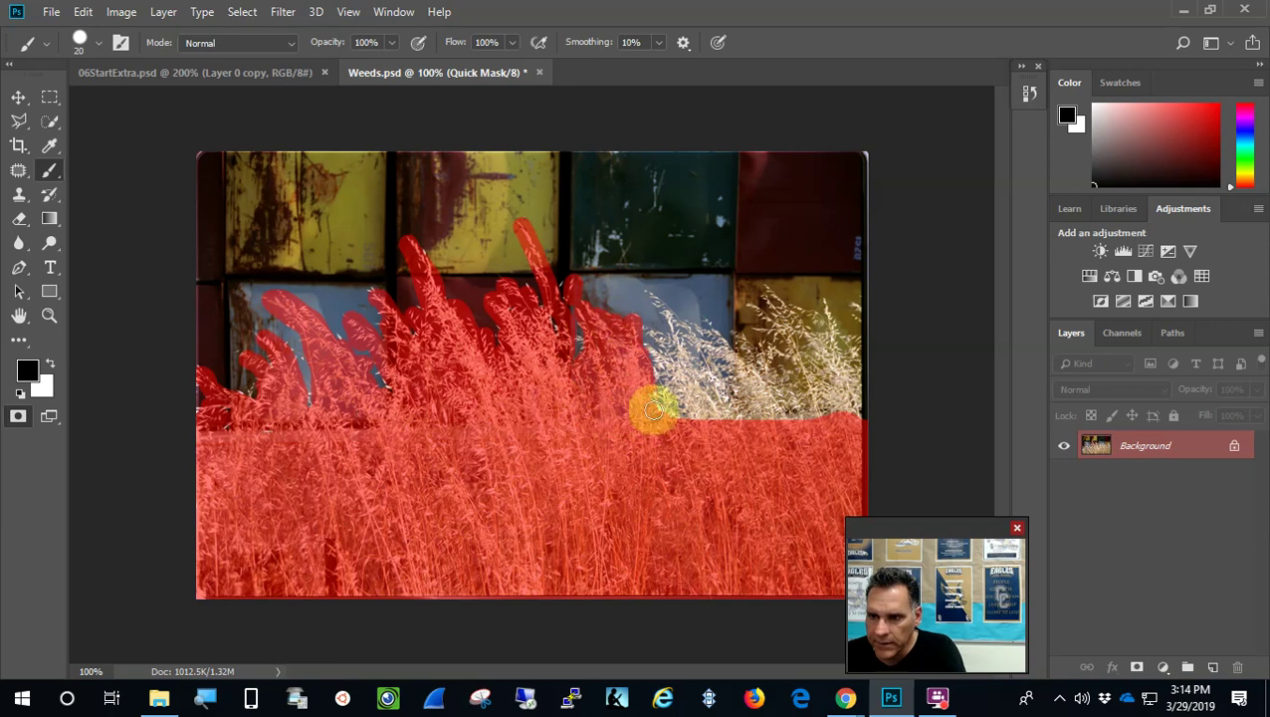
mouse_move(653, 339)
left_mouse_down()
mouse_move(676, 391)
mouse_move(695, 376)
left_mouse_up()
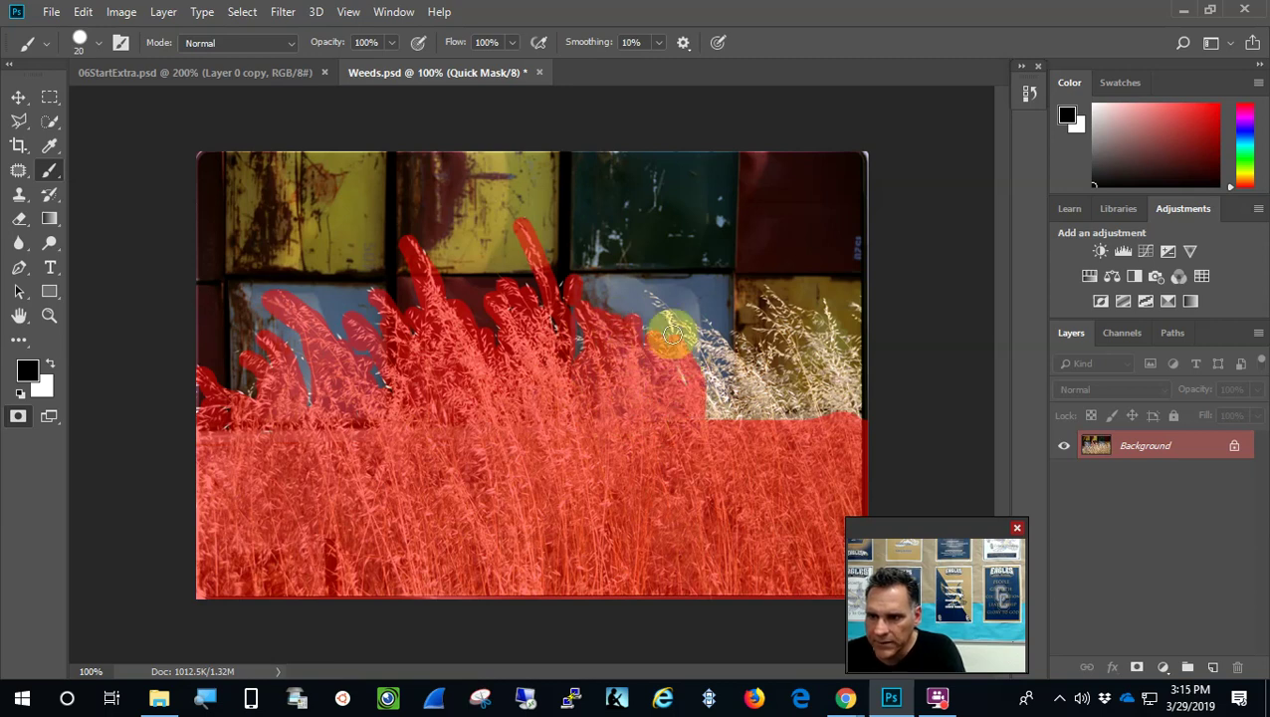
left_click_drag(656, 302, 707, 334)
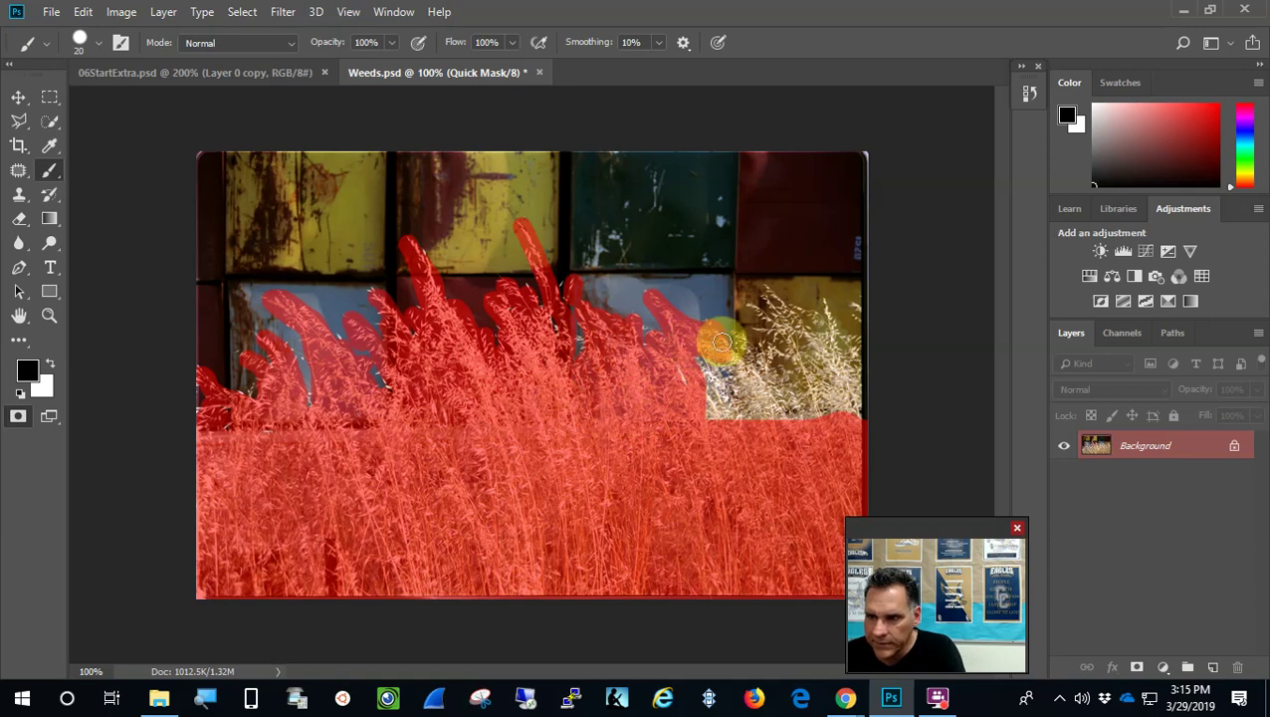
mouse_move(683, 382)
left_mouse_down()
mouse_move(700, 408)
mouse_move(863, 415)
mouse_move(699, 406)
mouse_move(868, 398)
mouse_move(697, 380)
mouse_move(759, 363)
mouse_move(733, 358)
mouse_move(735, 339)
mouse_move(755, 369)
mouse_move(781, 377)
mouse_move(765, 351)
mouse_move(794, 377)
mouse_move(788, 344)
left_mouse_up()
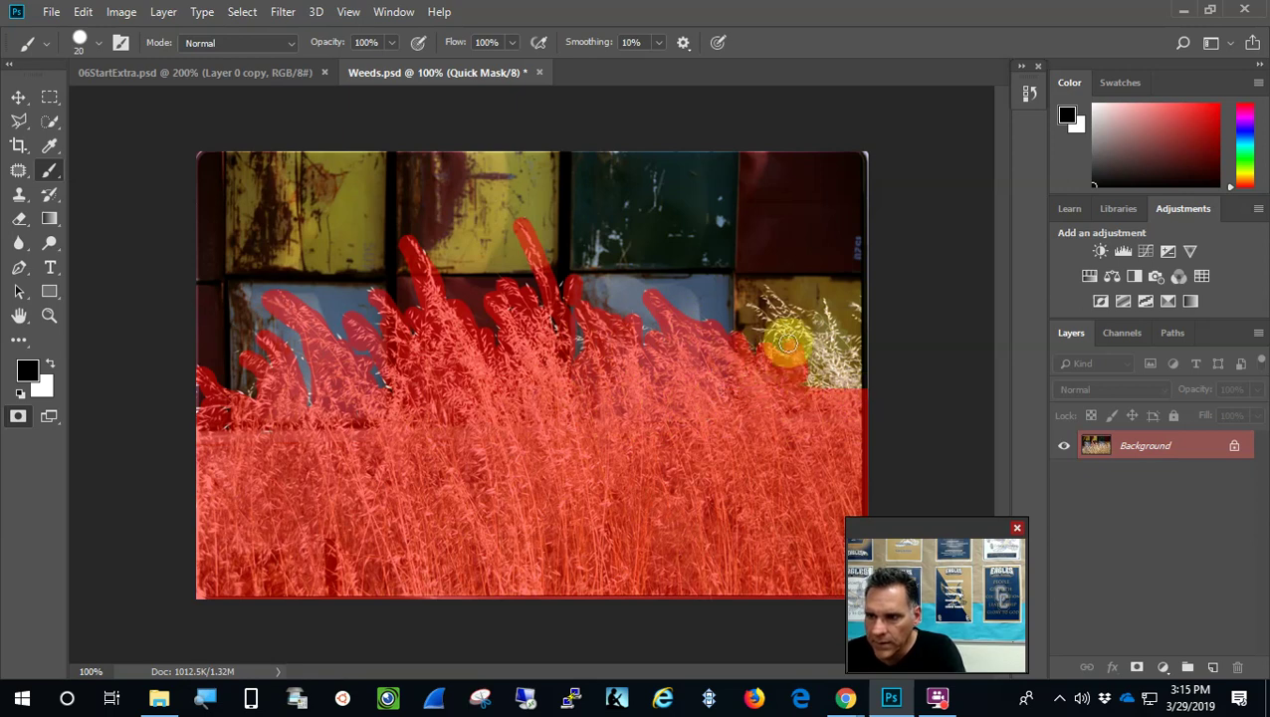
mouse_move(767, 294)
left_mouse_down()
mouse_move(794, 328)
mouse_move(796, 312)
mouse_move(828, 328)
mouse_move(828, 306)
mouse_move(856, 357)
left_mouse_up()
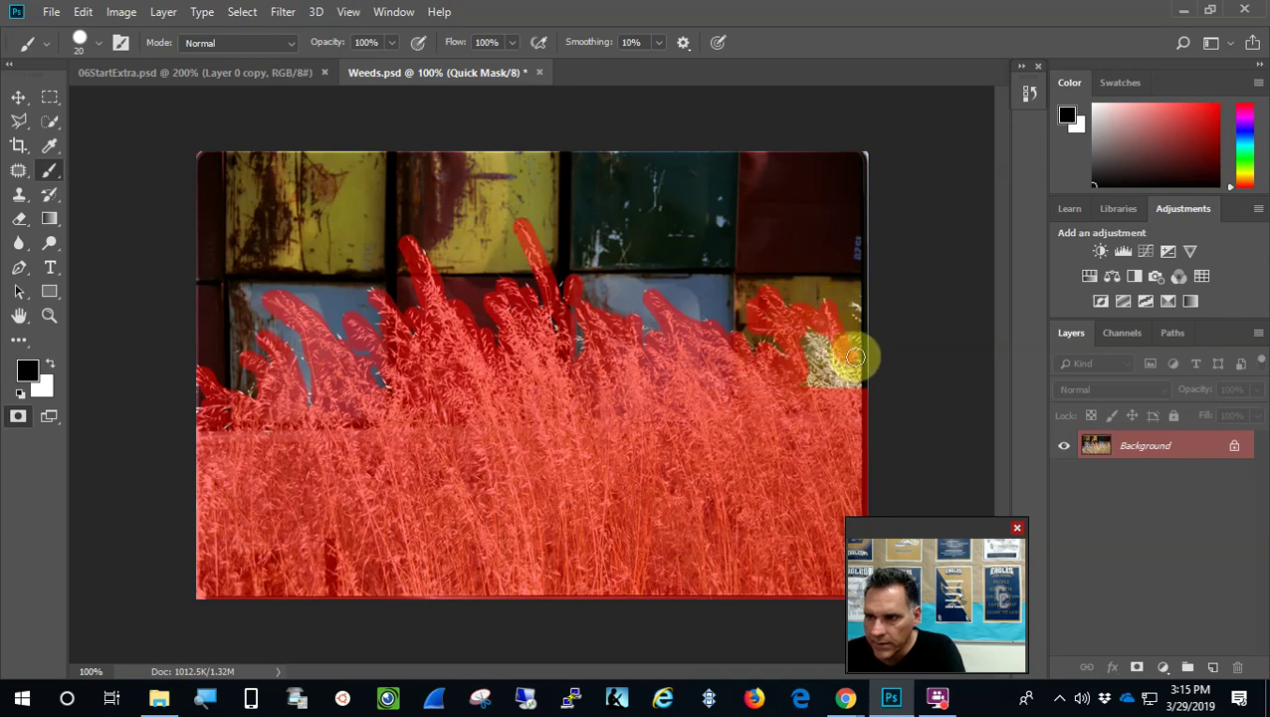
mouse_move(858, 400)
left_mouse_down()
mouse_move(815, 388)
mouse_move(813, 334)
mouse_move(839, 394)
mouse_move(842, 370)
mouse_move(810, 399)
mouse_move(807, 343)
mouse_move(859, 356)
left_mouse_up()
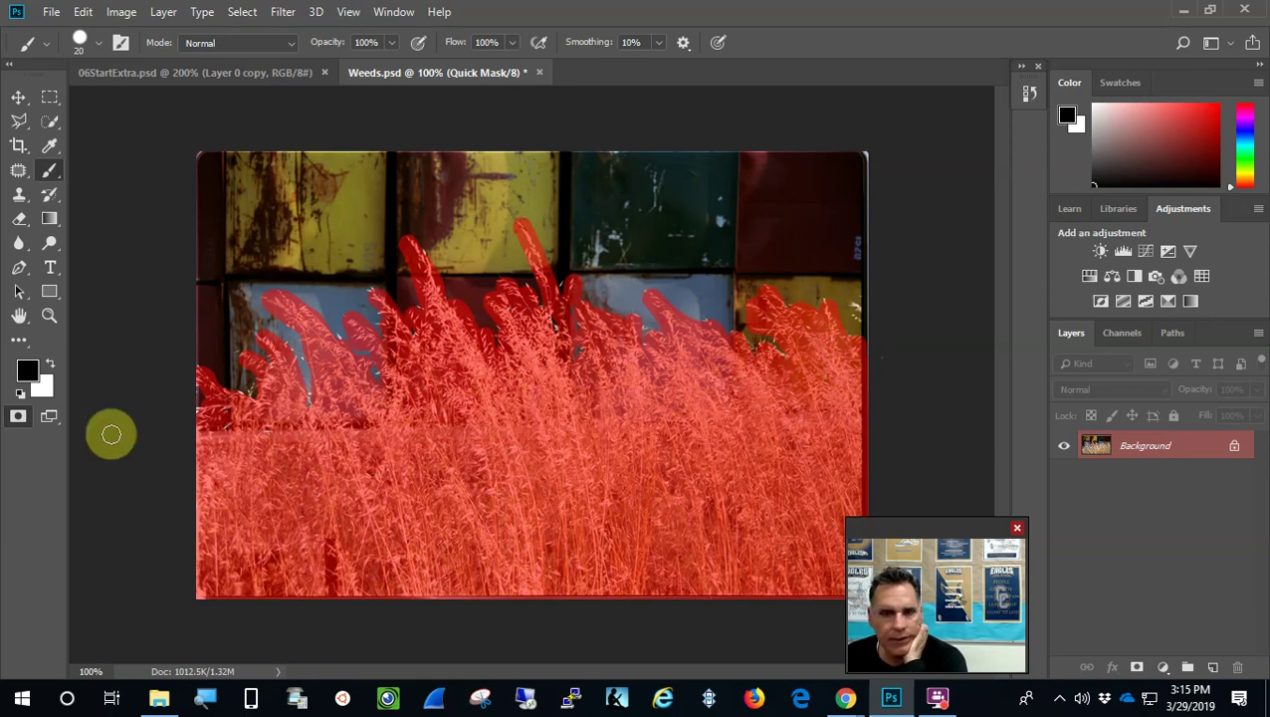
Turn the Quick Mask into an inverted selection covering the weeds and add a layer mask from it.
left_click(20, 417)
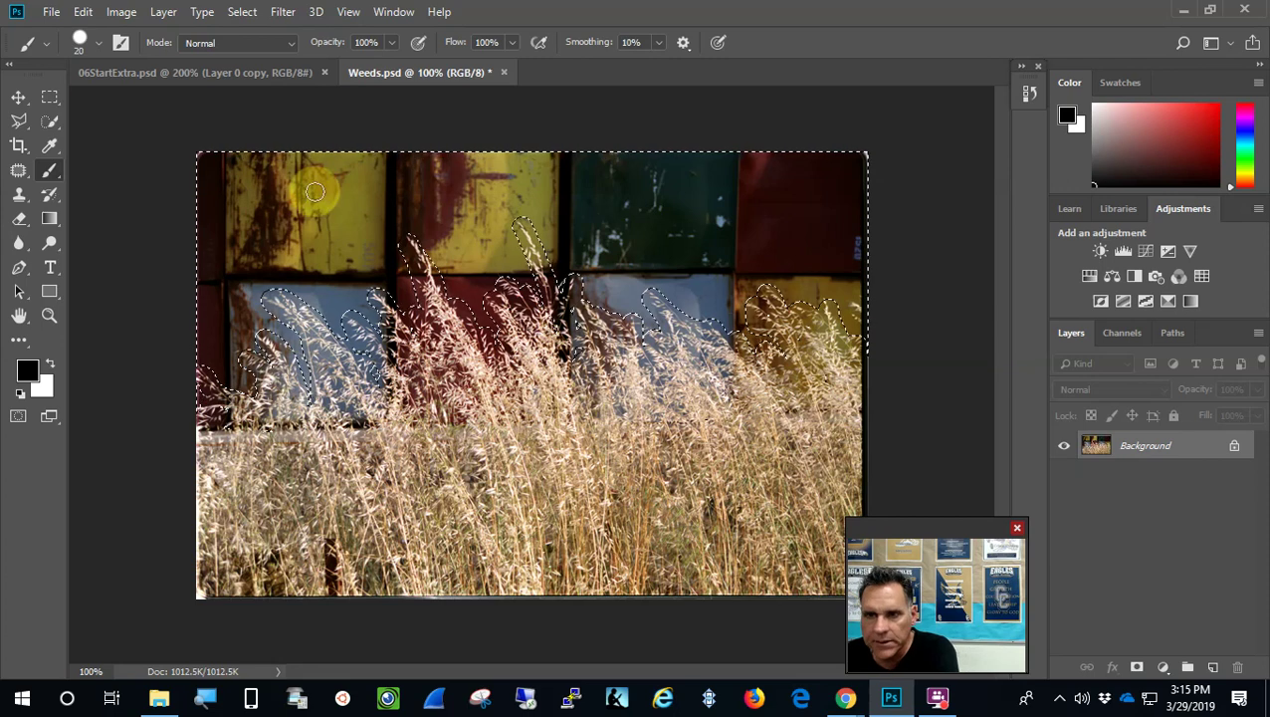
left_click(242, 12)
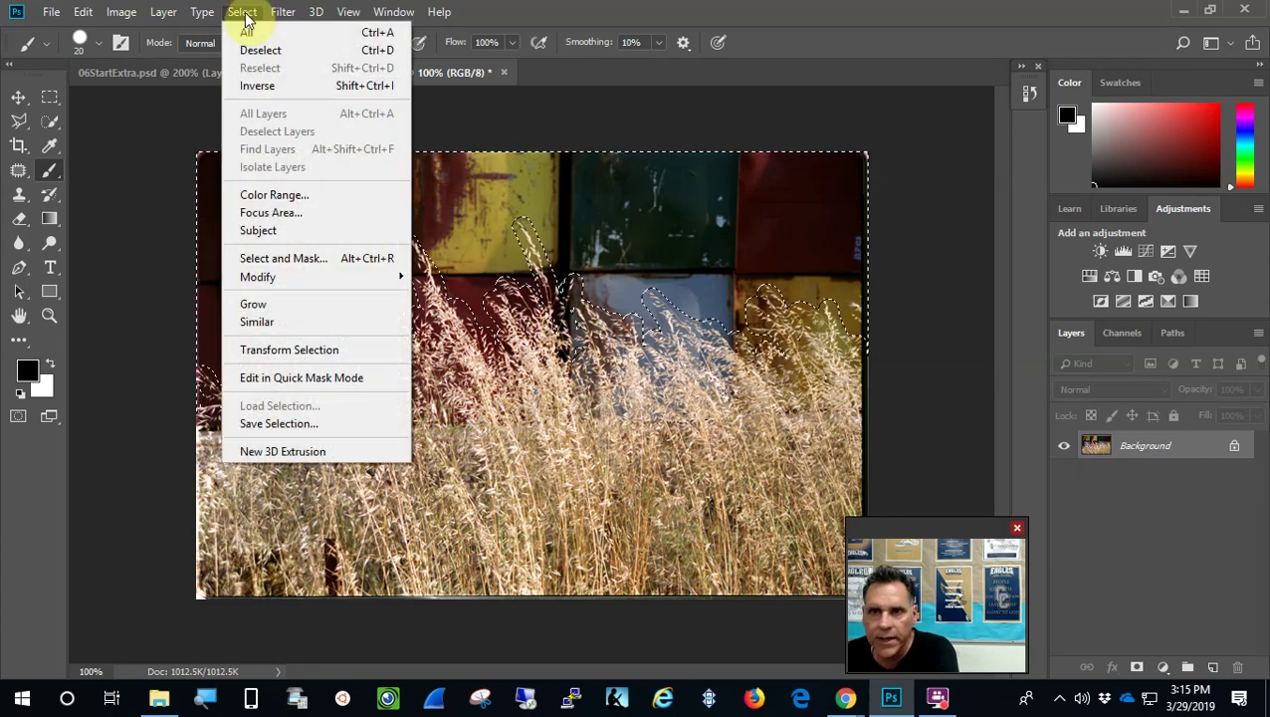
left_click(275, 100)
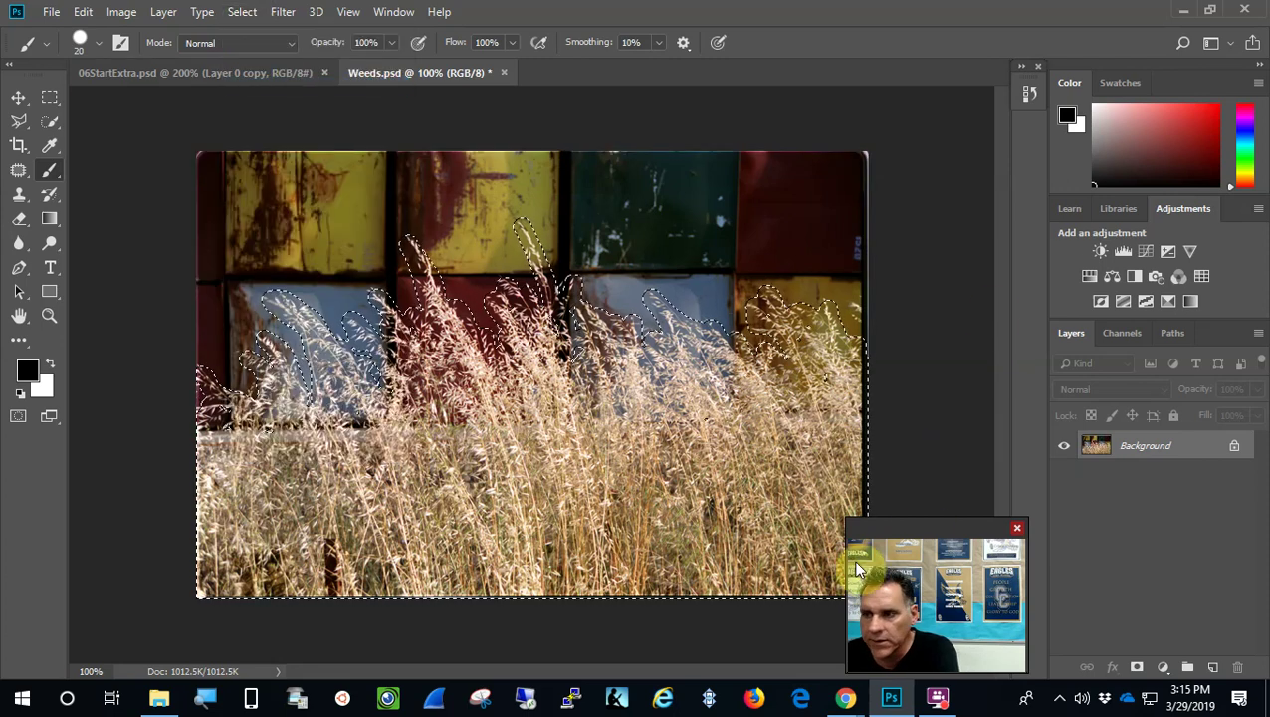
left_click(1138, 670)
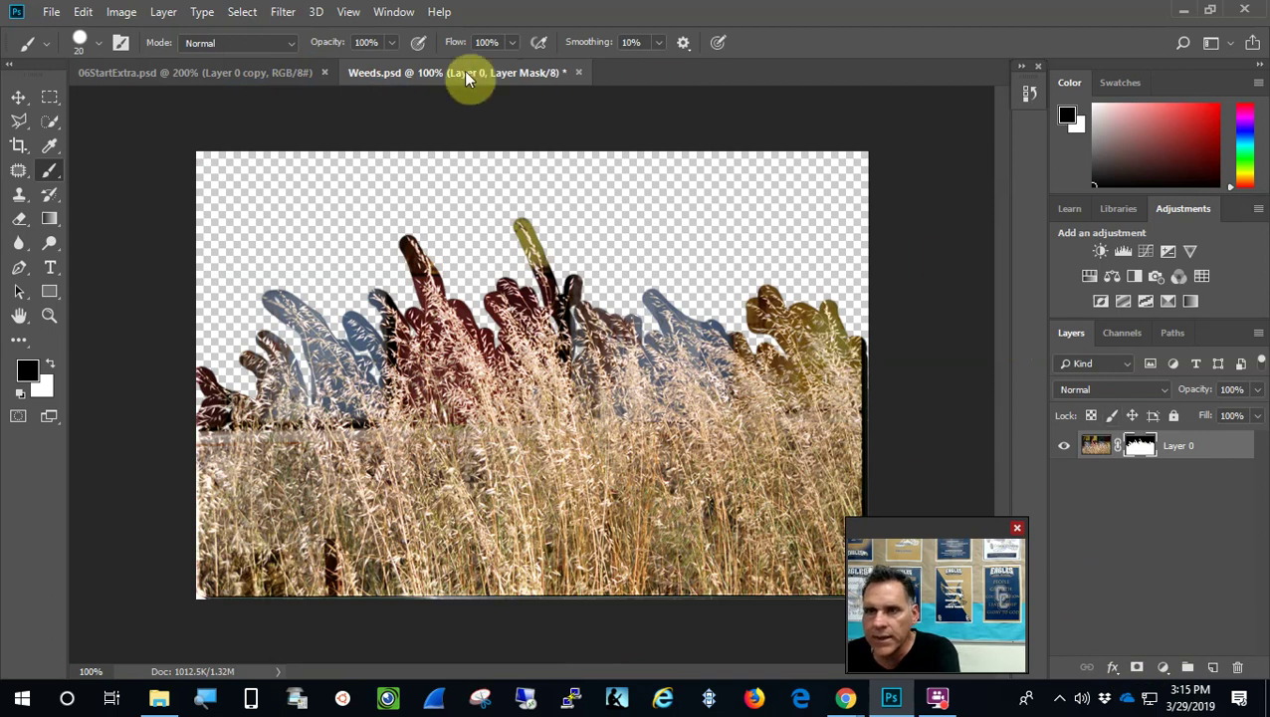
Refine the weeds' layer mask in Select and Mask, brushing along the upper seed heads with a 25 px Refine Edge Brush.
left_click(391, 13)
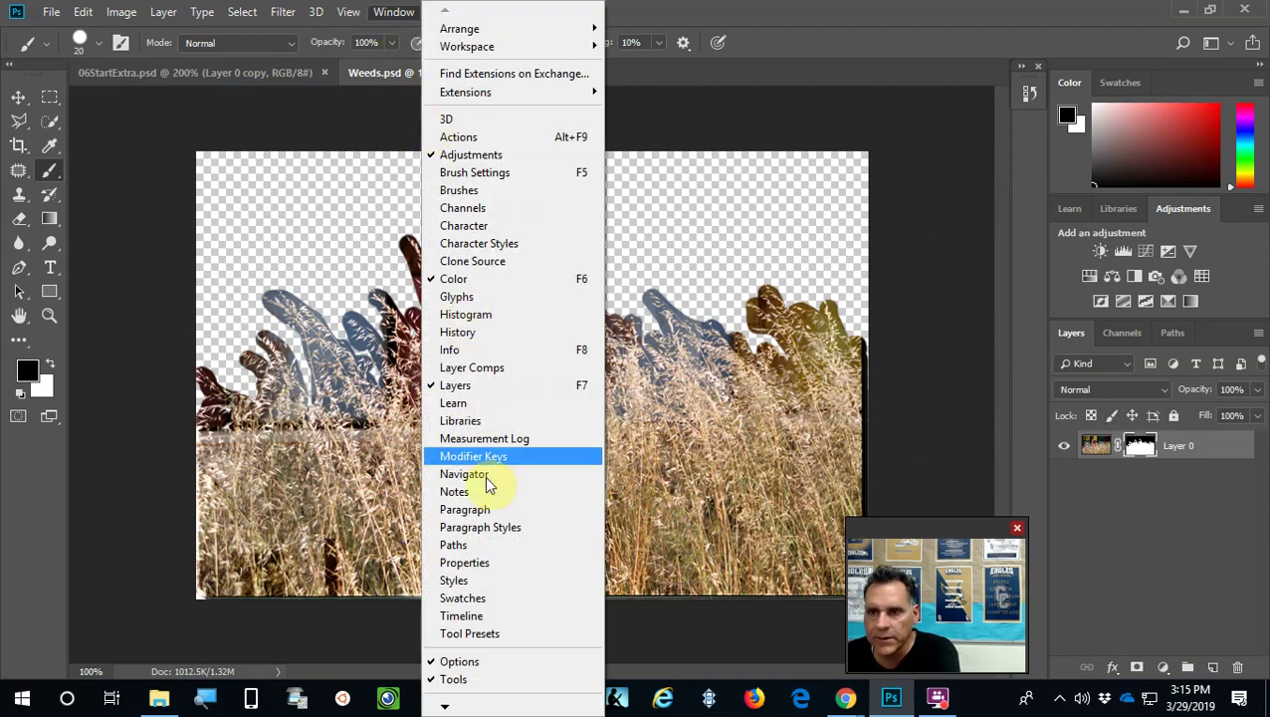
left_click(488, 562)
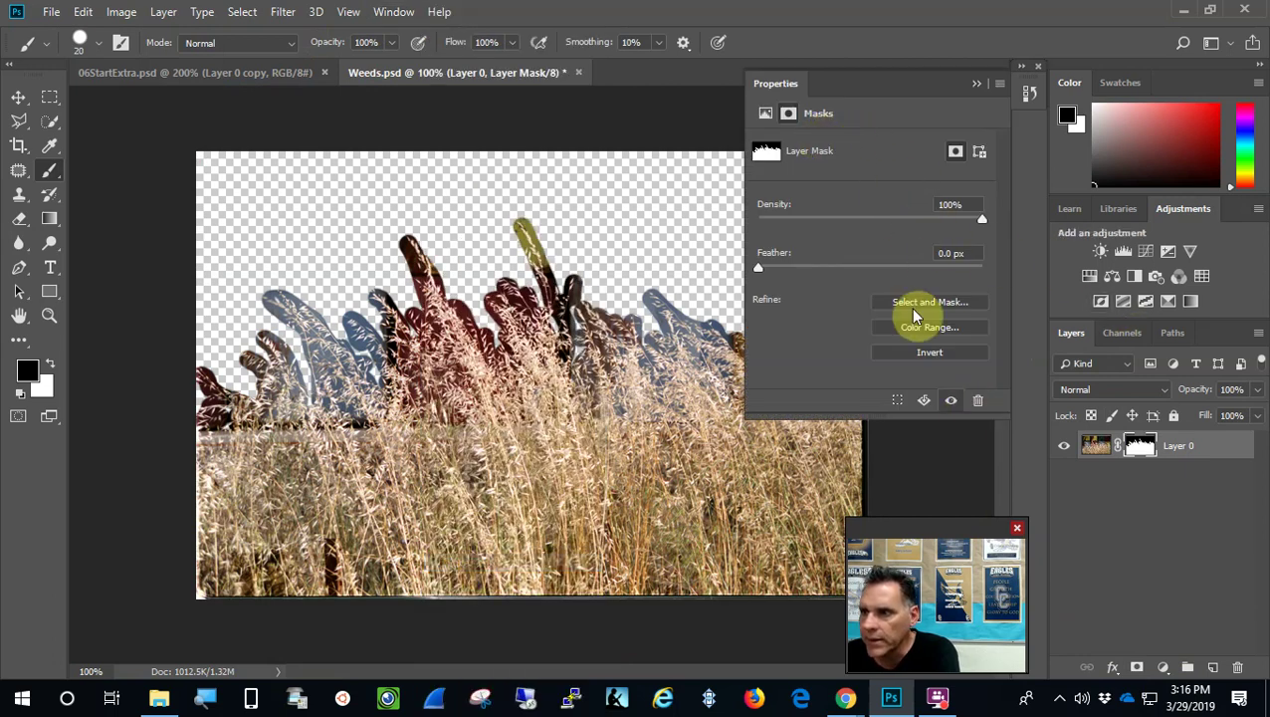
left_click(910, 305)
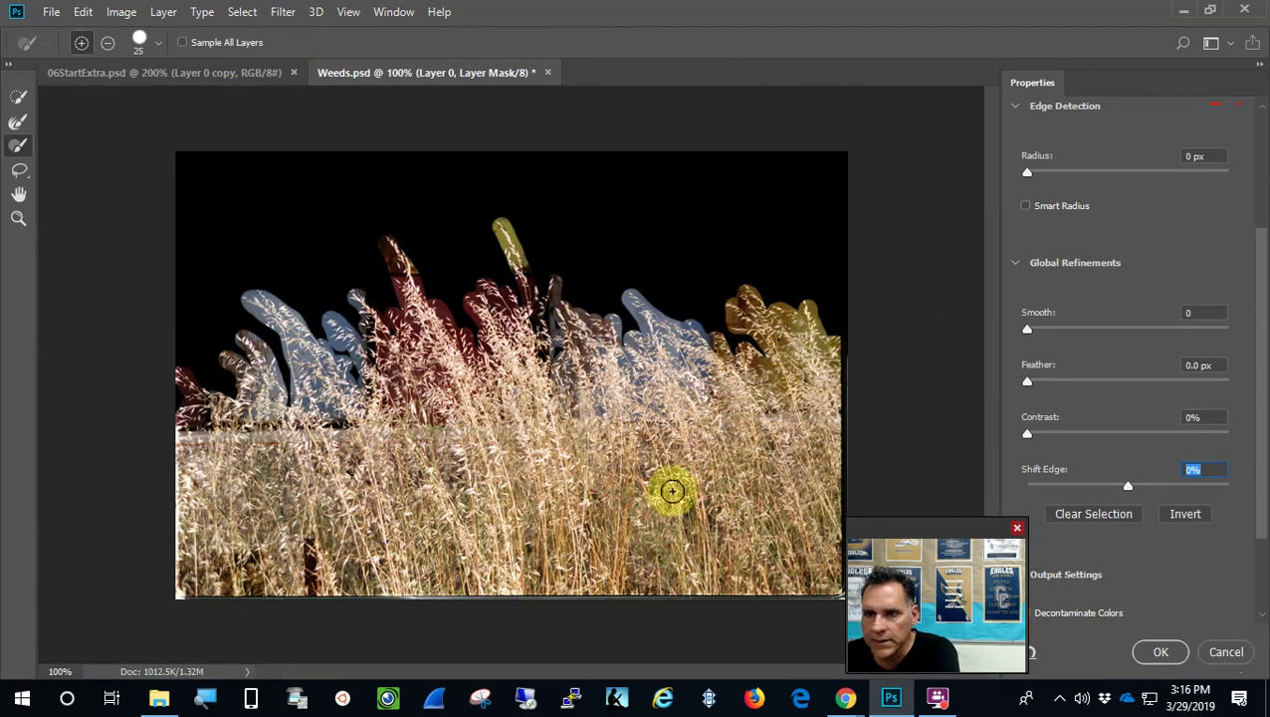
left_click(17, 125)
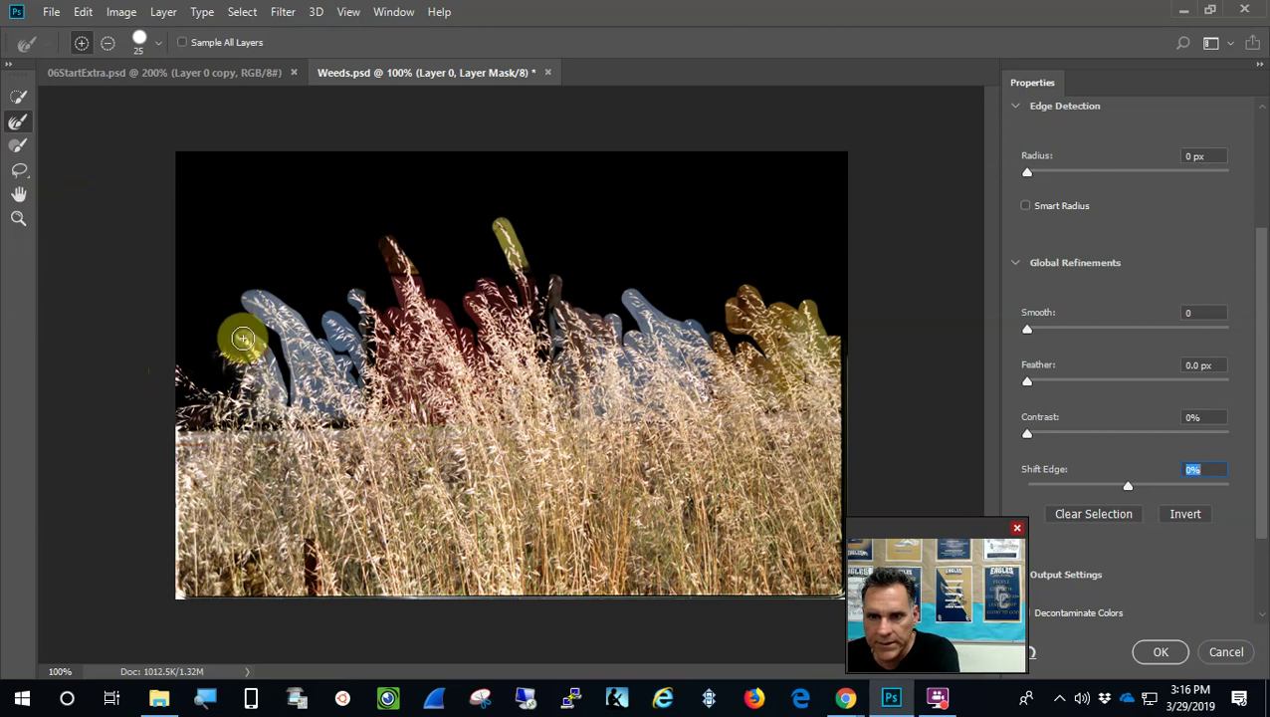
mouse_move(242, 340)
left_mouse_down()
mouse_move(279, 398)
mouse_move(283, 360)
mouse_move(261, 381)
mouse_move(284, 431)
mouse_move(263, 381)
mouse_move(284, 421)
mouse_move(275, 298)
mouse_move(238, 298)
mouse_move(292, 334)
left_mouse_up()
mouse_move(342, 423)
left_mouse_down()
mouse_move(333, 353)
mouse_move(256, 298)
mouse_move(340, 379)
mouse_move(246, 299)
mouse_move(307, 348)
mouse_move(332, 391)
mouse_move(285, 344)
mouse_move(312, 422)
mouse_move(297, 363)
mouse_move(303, 383)
mouse_move(309, 338)
mouse_move(296, 333)
mouse_move(344, 425)
mouse_move(311, 338)
mouse_move(372, 415)
mouse_move(320, 318)
mouse_move(363, 386)
mouse_move(366, 334)
mouse_move(324, 315)
mouse_move(390, 396)
mouse_move(313, 345)
mouse_move(334, 386)
mouse_move(297, 363)
mouse_move(301, 389)
mouse_move(373, 379)
mouse_move(354, 295)
mouse_move(439, 429)
mouse_move(452, 382)
mouse_move(337, 336)
mouse_move(405, 300)
mouse_move(391, 246)
mouse_move(440, 398)
mouse_move(403, 294)
mouse_move(399, 322)
mouse_move(432, 353)
mouse_move(374, 261)
mouse_move(375, 288)
mouse_move(381, 232)
mouse_move(415, 260)
mouse_move(399, 251)
mouse_move(423, 305)
mouse_move(495, 390)
mouse_move(386, 305)
mouse_move(375, 263)
mouse_move(525, 333)
mouse_move(474, 305)
mouse_move(513, 376)
mouse_move(483, 282)
mouse_move(538, 356)
mouse_move(503, 281)
mouse_move(525, 346)
mouse_move(468, 344)
mouse_move(485, 377)
mouse_move(501, 235)
mouse_move(528, 317)
mouse_move(508, 235)
mouse_move(543, 345)
mouse_move(558, 286)
mouse_move(539, 335)
mouse_move(500, 291)
mouse_move(558, 305)
mouse_move(559, 371)
mouse_move(579, 321)
mouse_move(592, 334)
mouse_move(601, 312)
mouse_move(642, 369)
mouse_move(604, 318)
mouse_move(638, 346)
mouse_move(613, 396)
mouse_move(626, 422)
mouse_move(666, 431)
mouse_move(630, 336)
mouse_move(680, 392)
mouse_move(633, 300)
mouse_move(658, 309)
mouse_move(726, 380)
mouse_move(686, 332)
mouse_move(710, 367)
mouse_move(670, 340)
mouse_move(717, 374)
mouse_move(643, 417)
mouse_move(635, 331)
mouse_move(687, 328)
mouse_move(766, 388)
mouse_move(728, 345)
mouse_move(796, 380)
mouse_move(730, 306)
mouse_move(781, 394)
mouse_move(728, 346)
mouse_move(750, 305)
mouse_move(809, 345)
mouse_move(752, 306)
mouse_move(809, 345)
mouse_move(777, 309)
mouse_move(823, 332)
mouse_move(796, 295)
mouse_move(832, 354)
mouse_move(787, 354)
mouse_move(805, 355)
mouse_move(796, 434)
mouse_move(275, 363)
mouse_move(624, 464)
mouse_move(822, 355)
mouse_move(272, 386)
mouse_move(161, 372)
mouse_move(389, 450)
mouse_move(609, 431)
mouse_move(542, 351)
mouse_move(528, 365)
mouse_move(653, 356)
left_mouse_up()
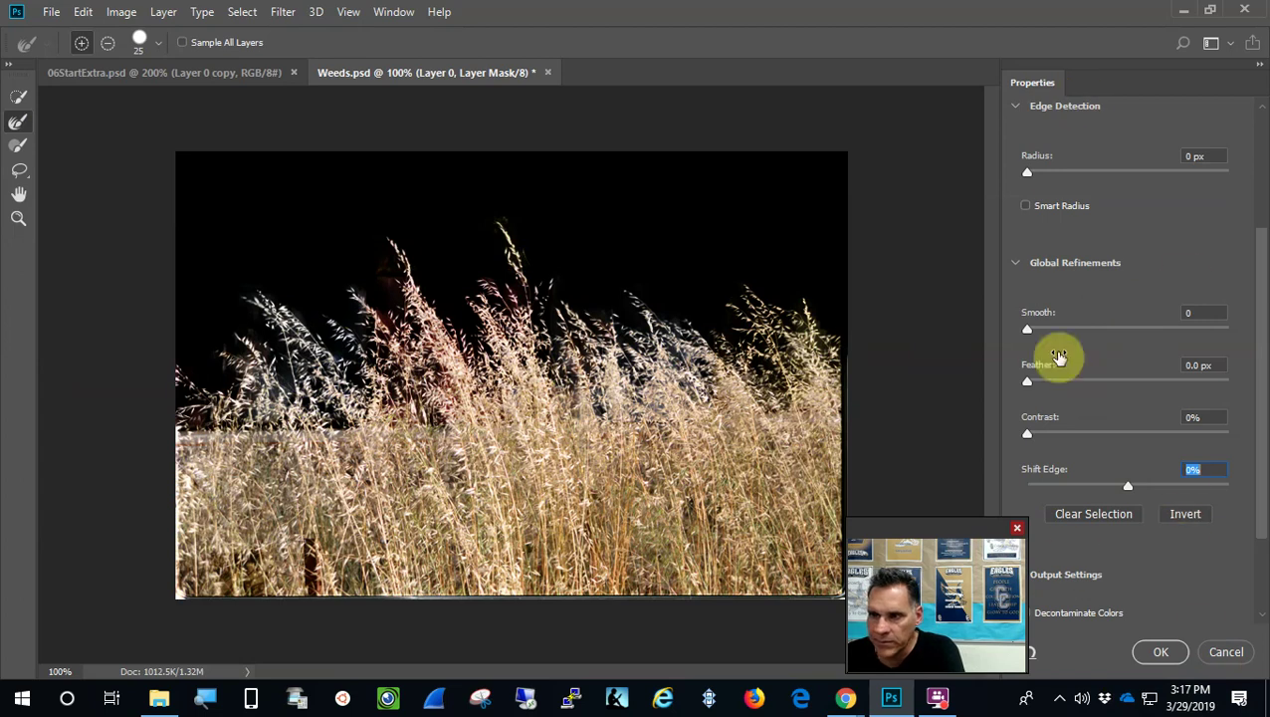
left_click(1161, 649)
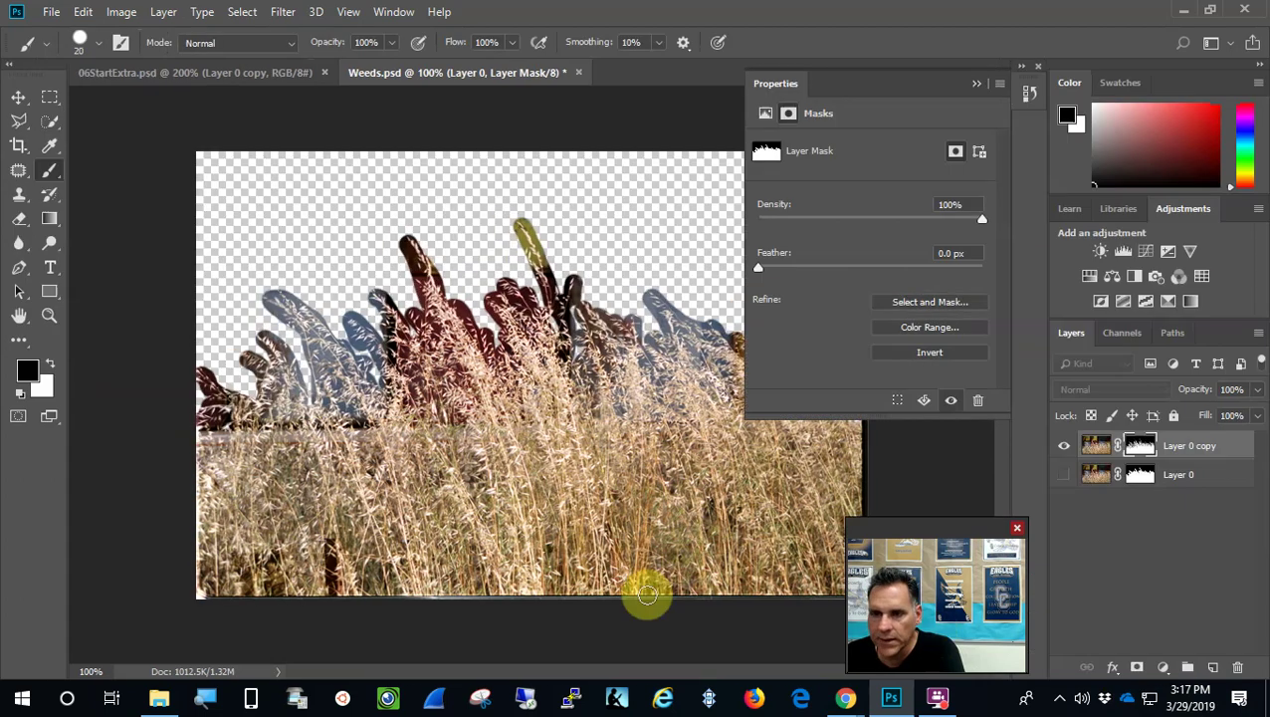
left_click(977, 88)
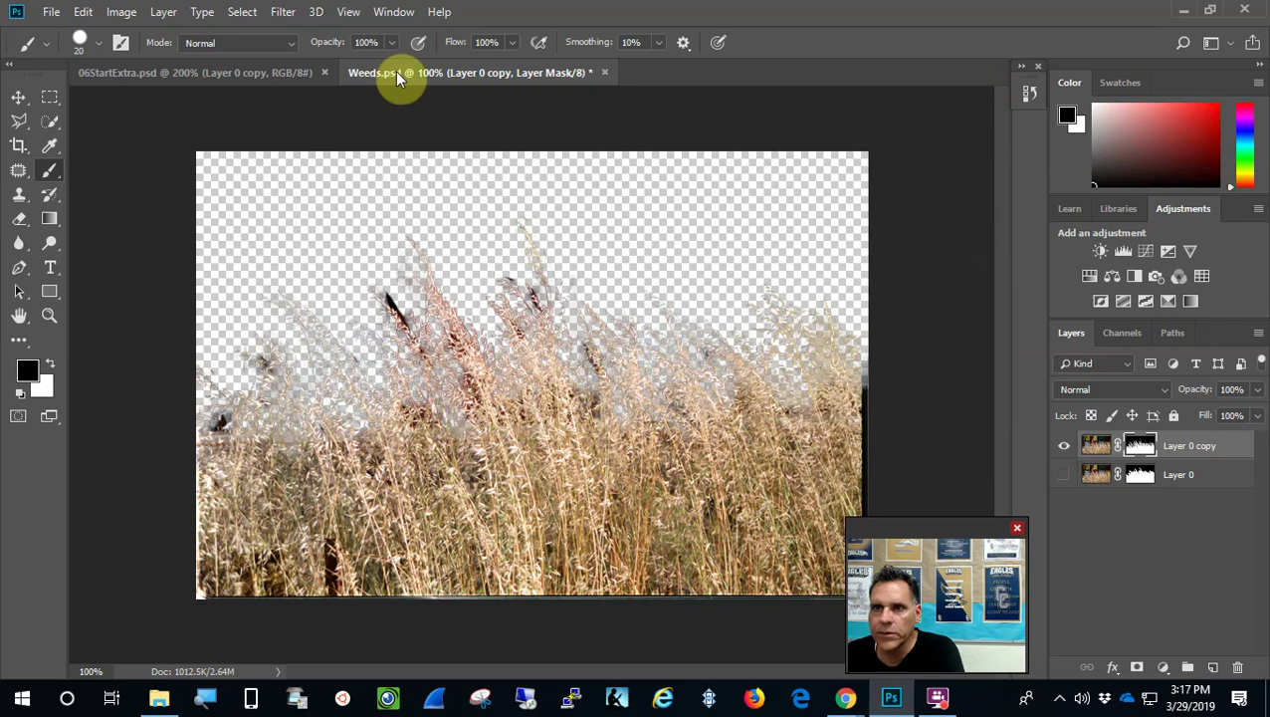
Arrange Weeds.psd and 06StartExtra.psd side by side in the 2-up Vertical layout.
left_click(404, 13)
mouse_move(444, 33)
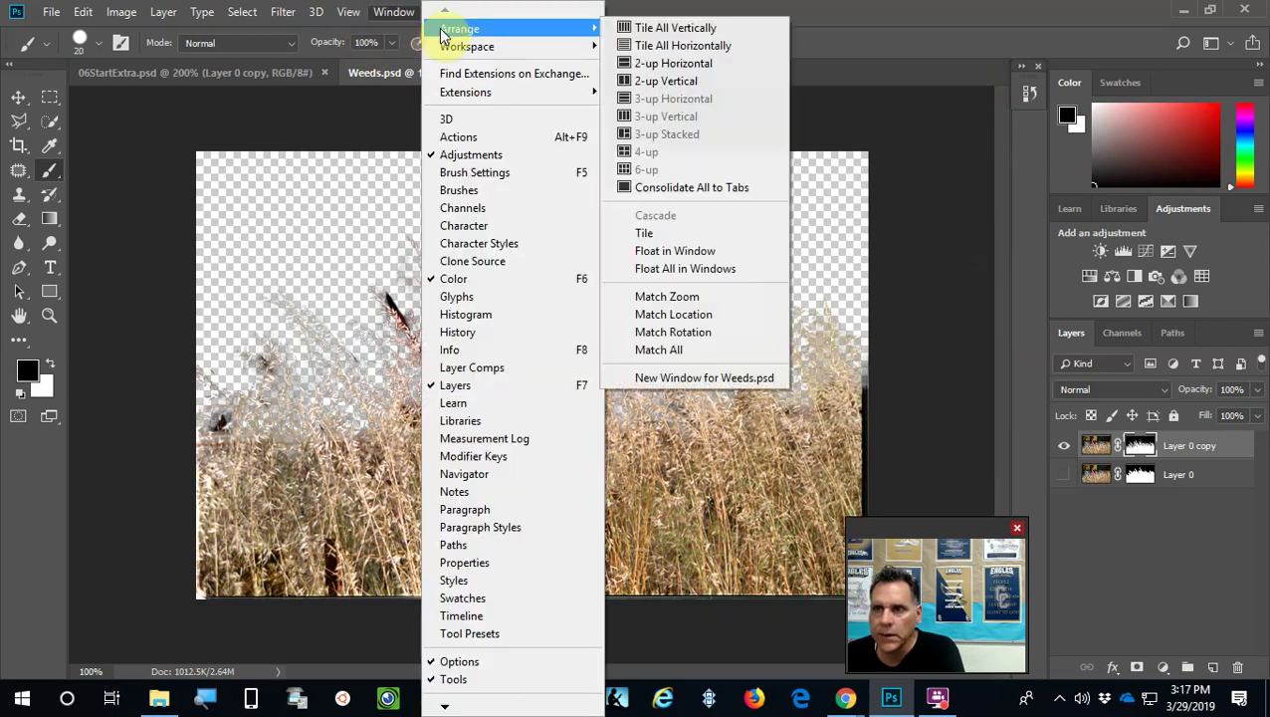
left_click(725, 80)
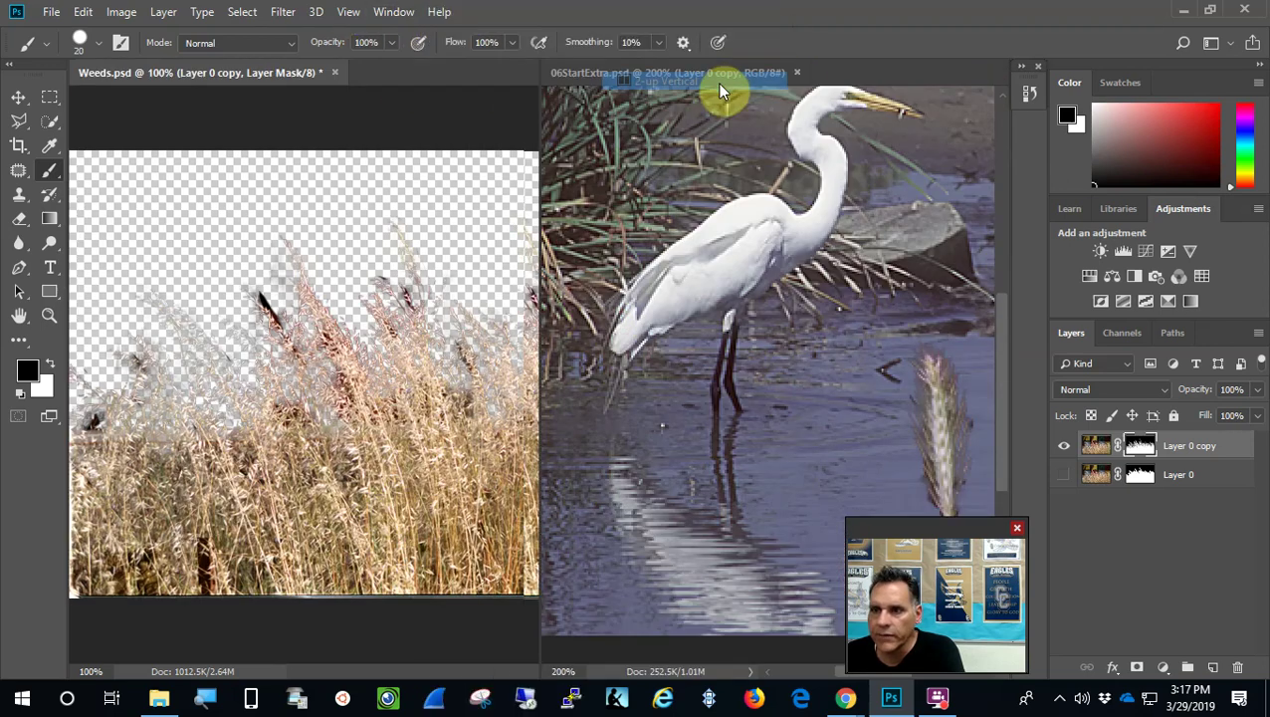
Copy the refined weeds layer into 06StartExtra.psd with the Move tool and close Weeds.psd without saving.
left_click(19, 98)
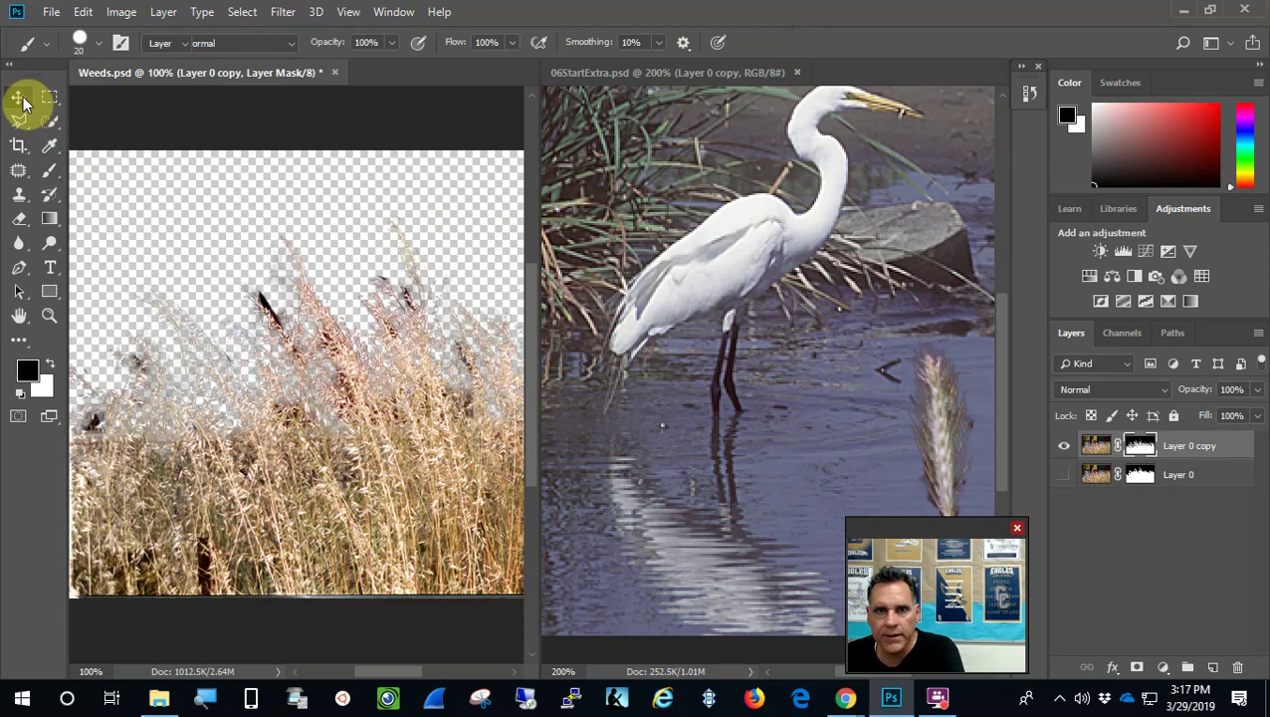
left_click_drag(312, 482, 780, 558)
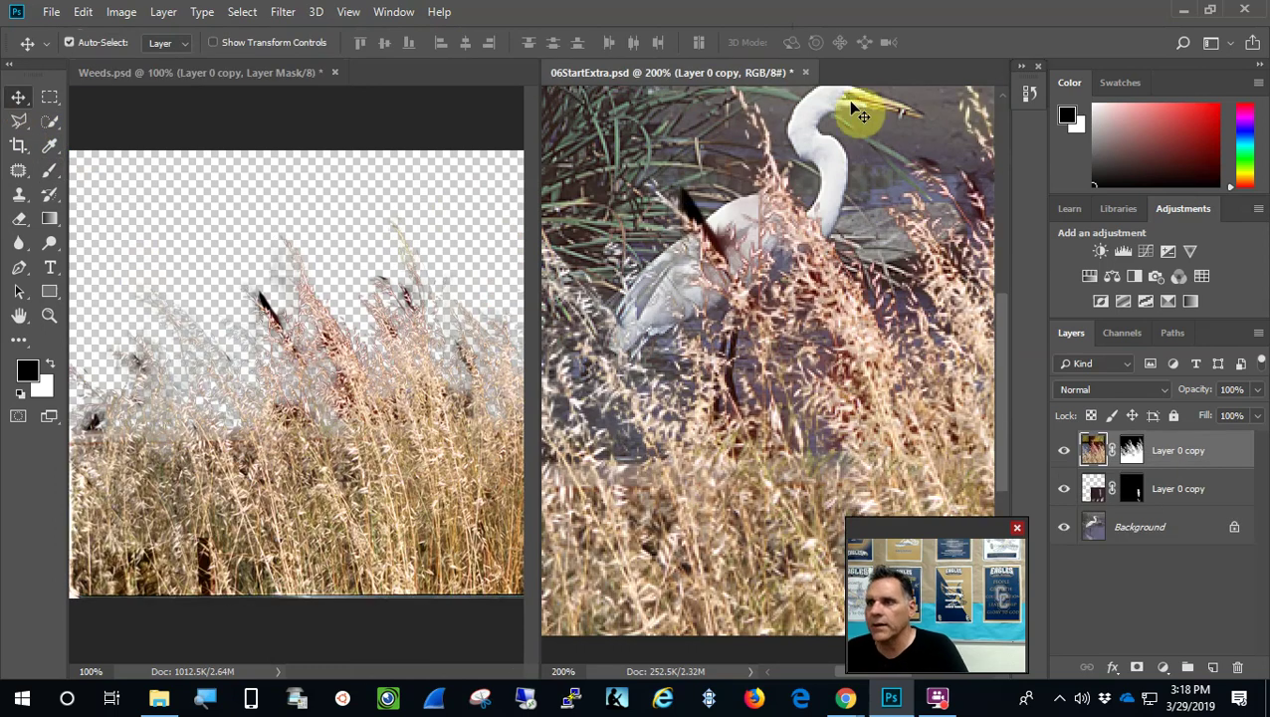
left_click(335, 72)
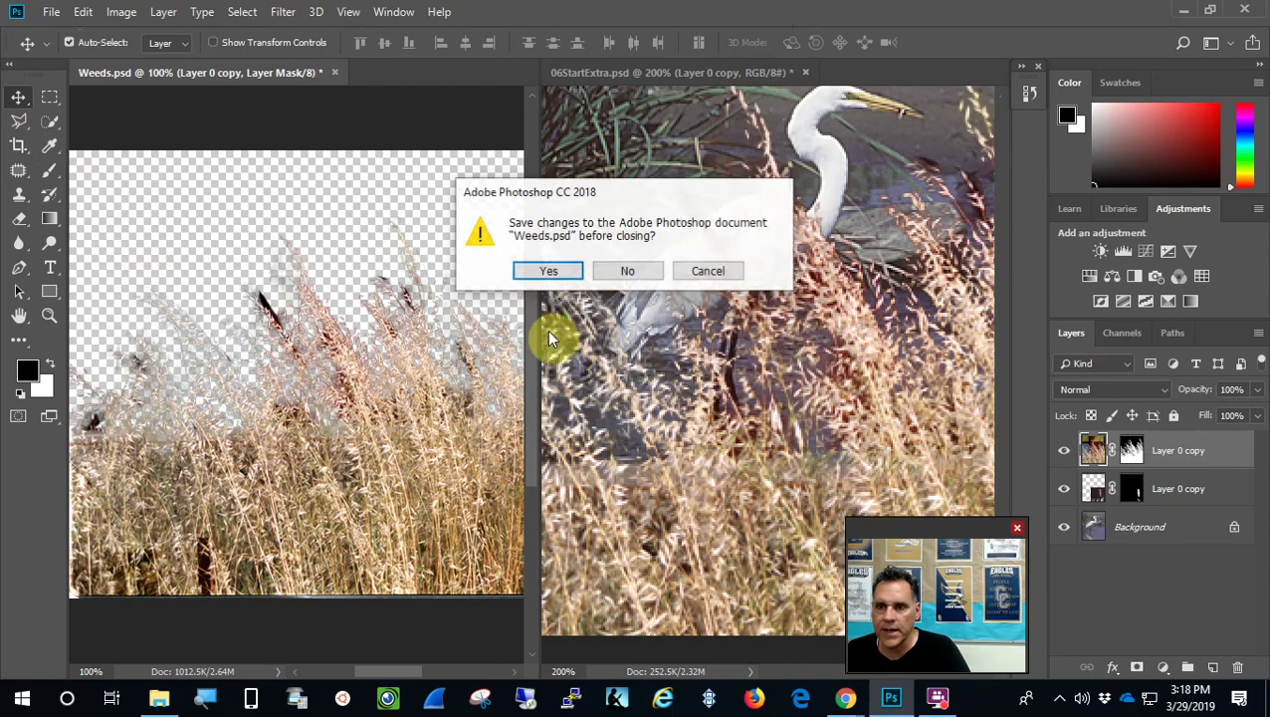
left_click(619, 273)
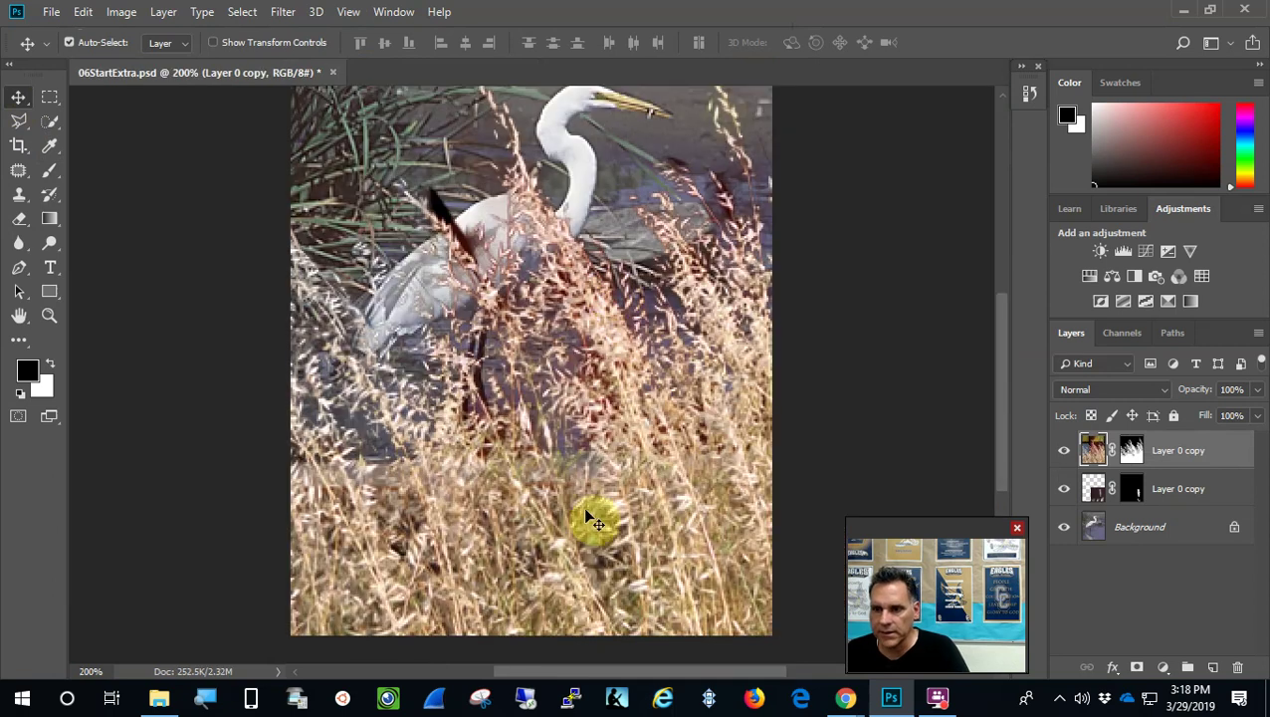
left_click(84, 14)
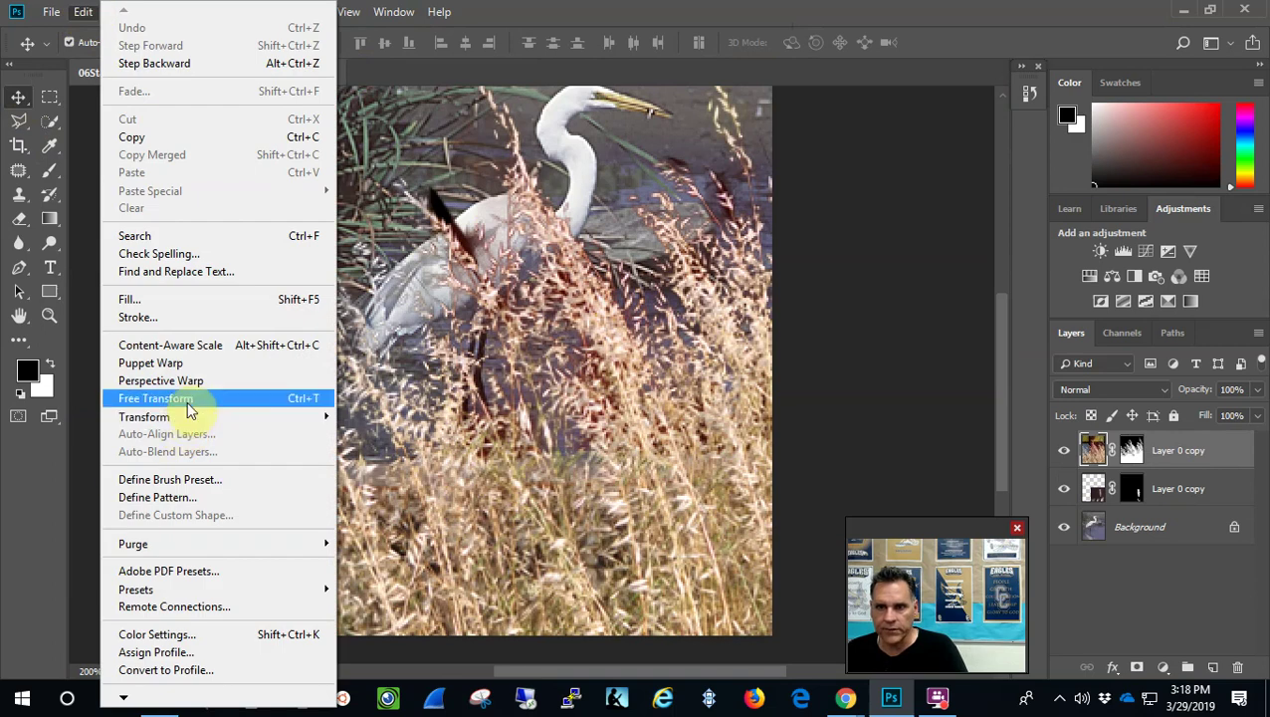
left_click(189, 403)
scroll(552, 383, "up", 5)
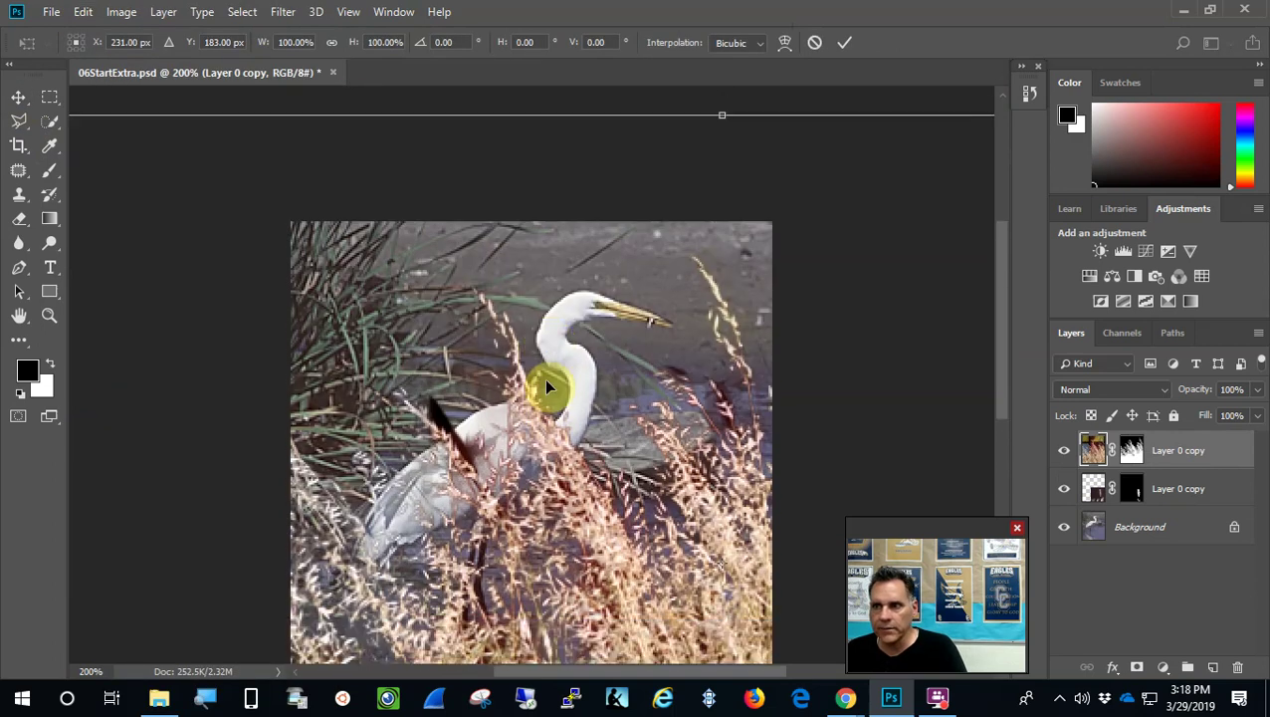
scroll(544, 379, "up", 2)
scroll(448, 409, "down", 1)
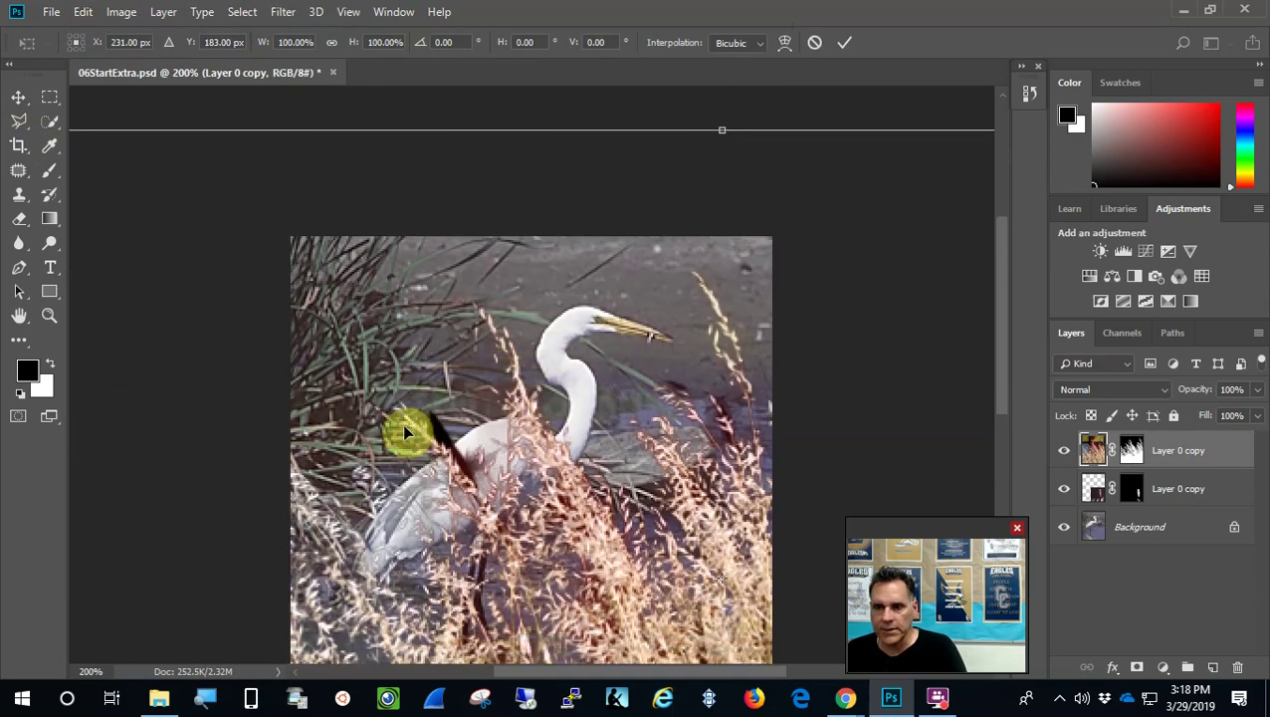
Scale the weeds layer to about 50.83% with Free Transform and place it along the lower edge of the egret image.
left_click(49, 317)
left_click(470, 422, "alt")
left_click(471, 423, "alt")
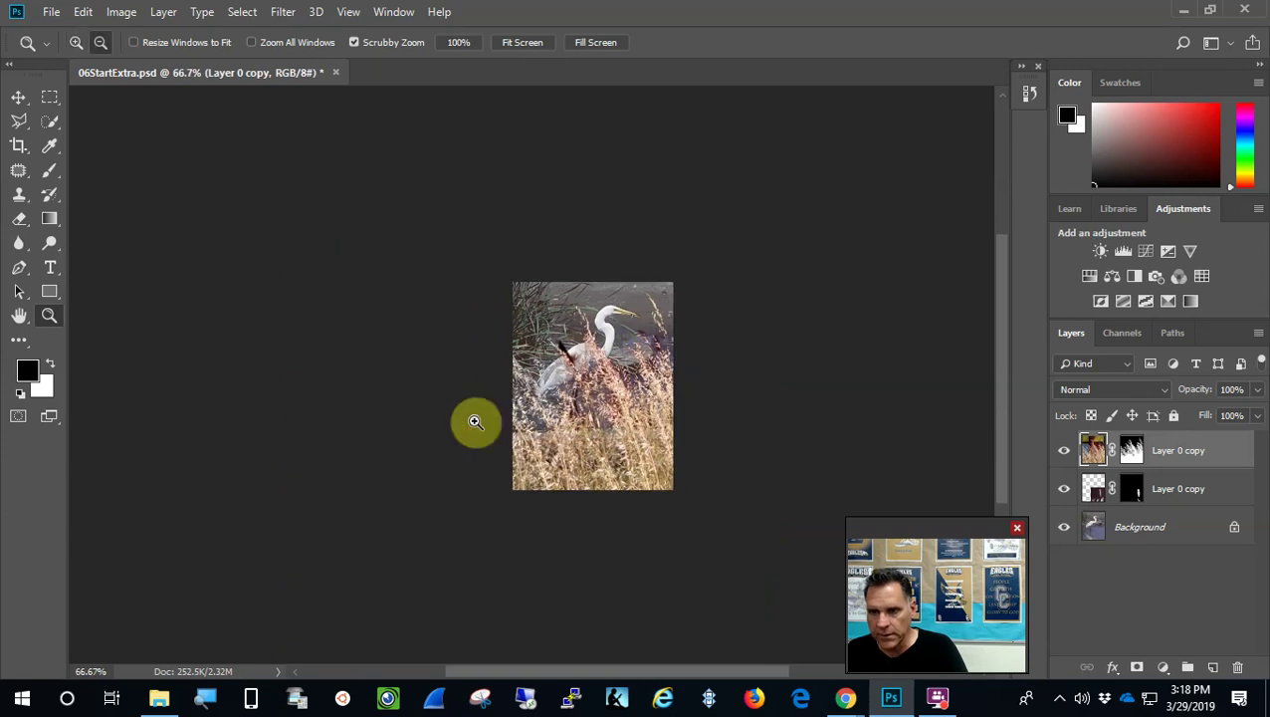
left_click(83, 12)
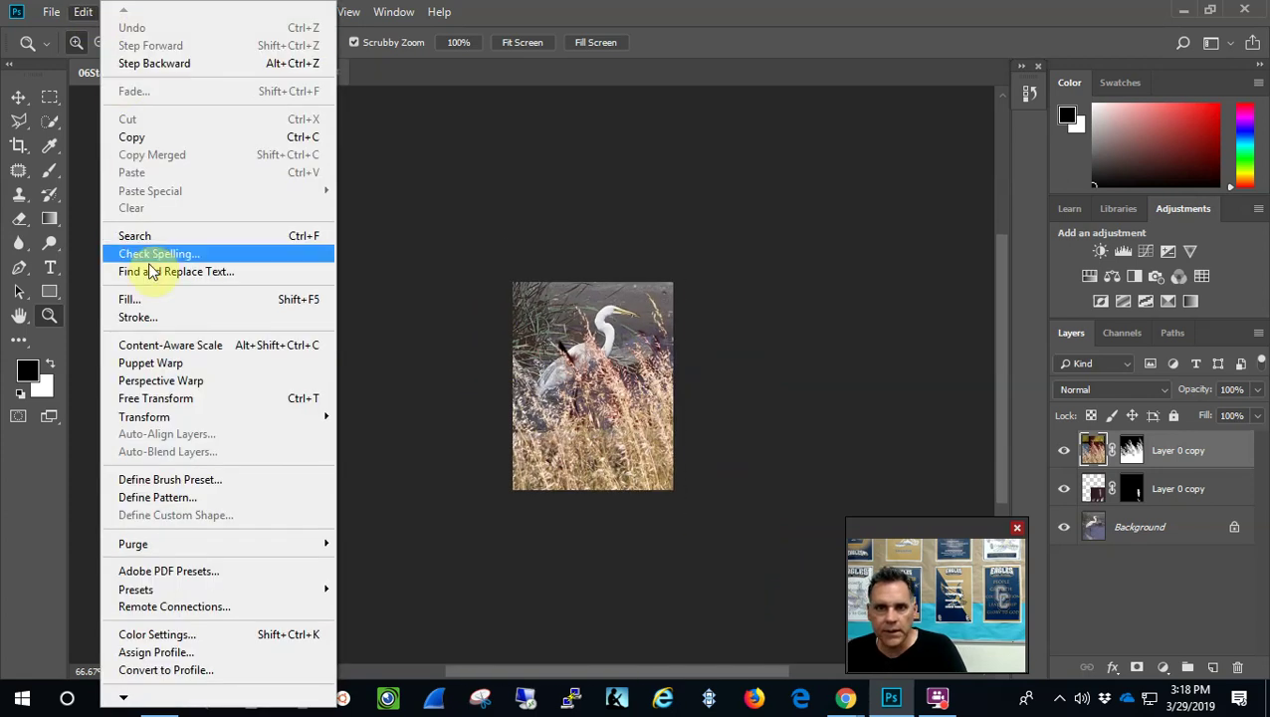
left_click(179, 398)
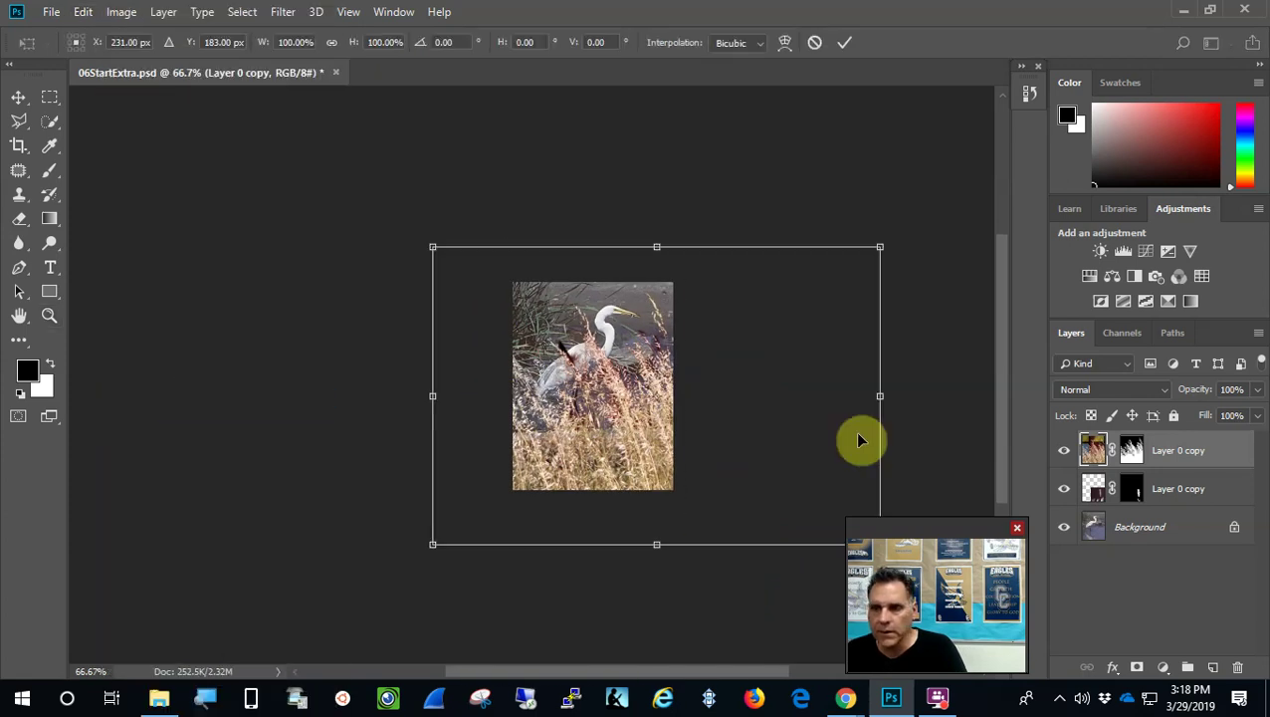
left_click_drag(432, 246, 604, 361)
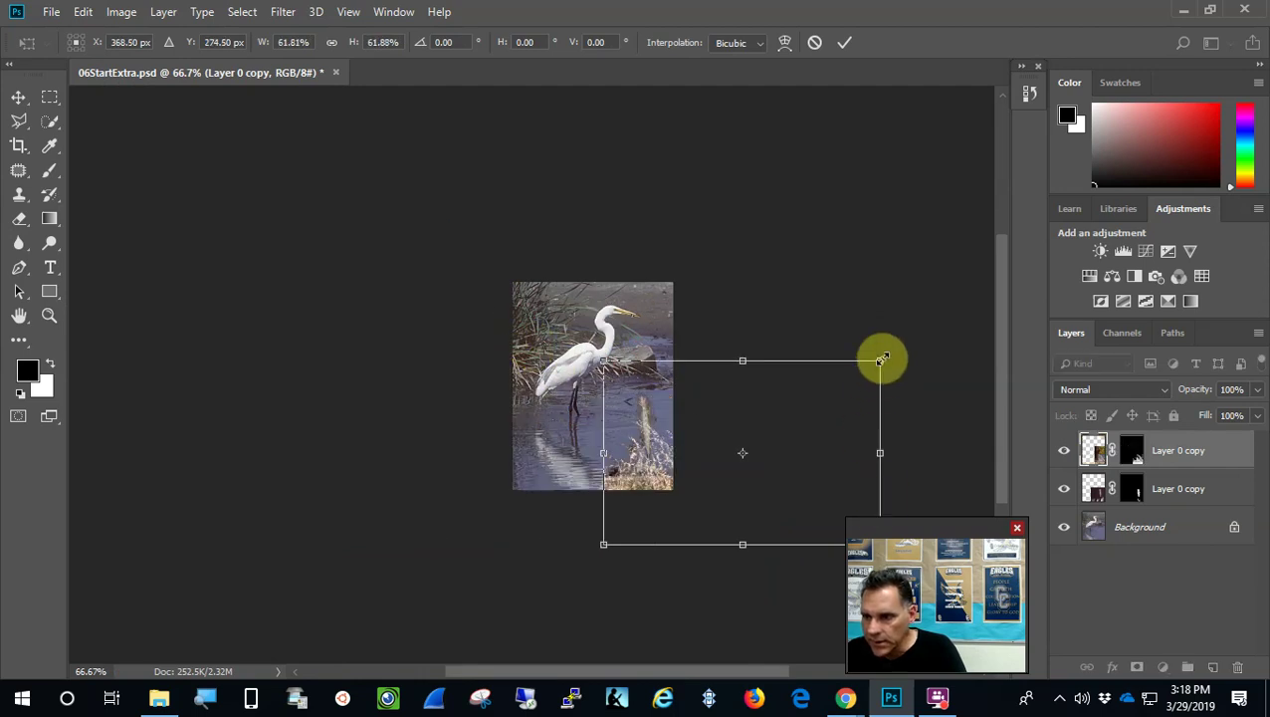
left_click_drag(880, 361, 830, 392)
left_click_drag(780, 445, 669, 440)
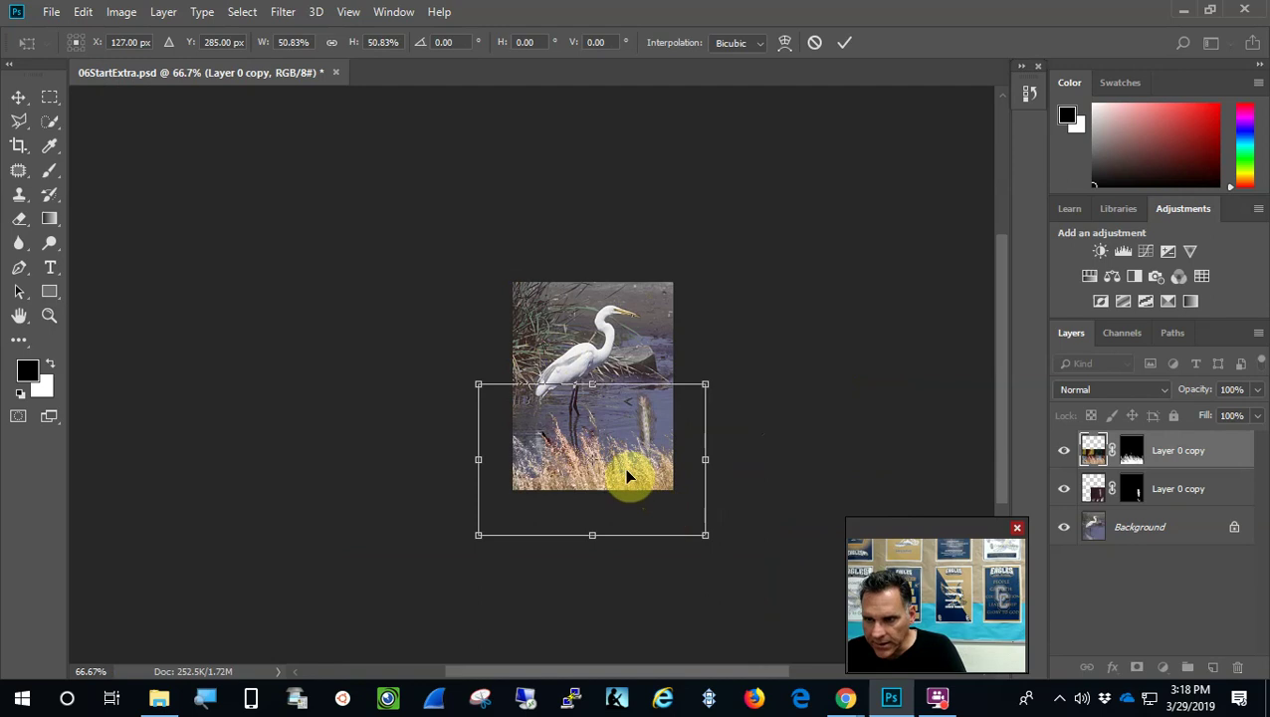
mouse_move(626, 476)
left_mouse_down()
mouse_move(599, 487)
mouse_move(629, 487)
left_mouse_up()
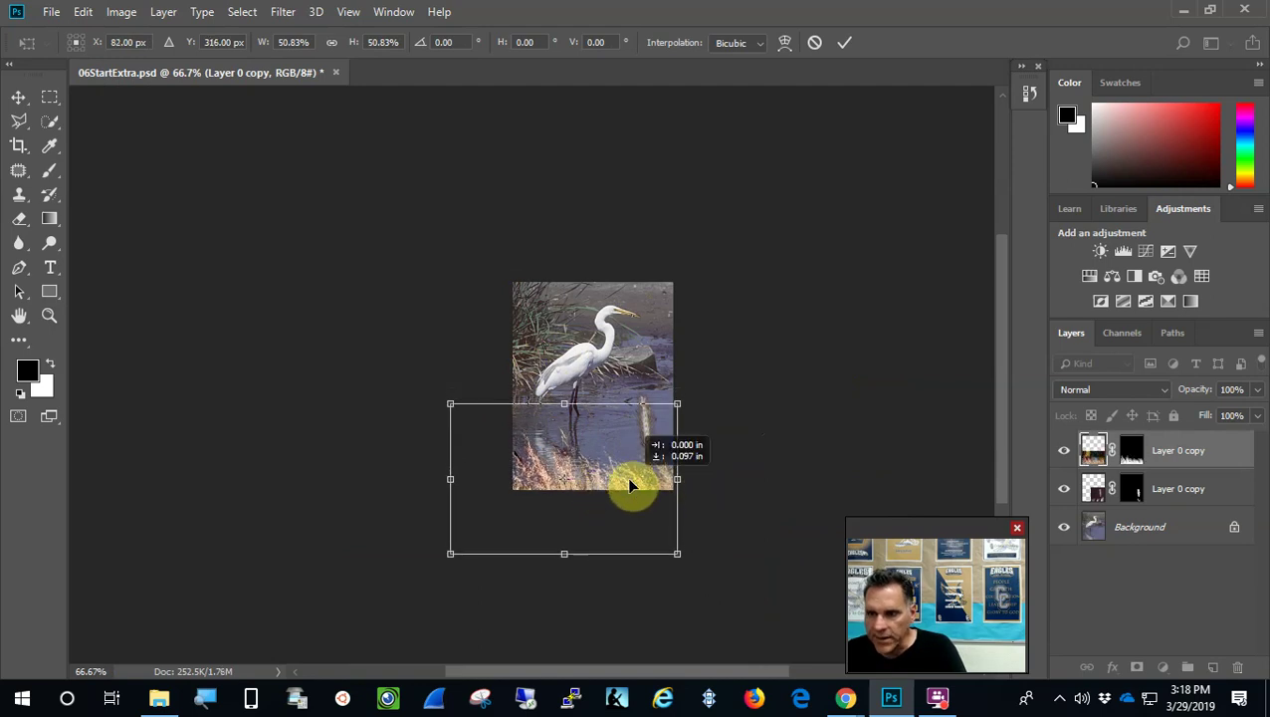
left_click(844, 47)
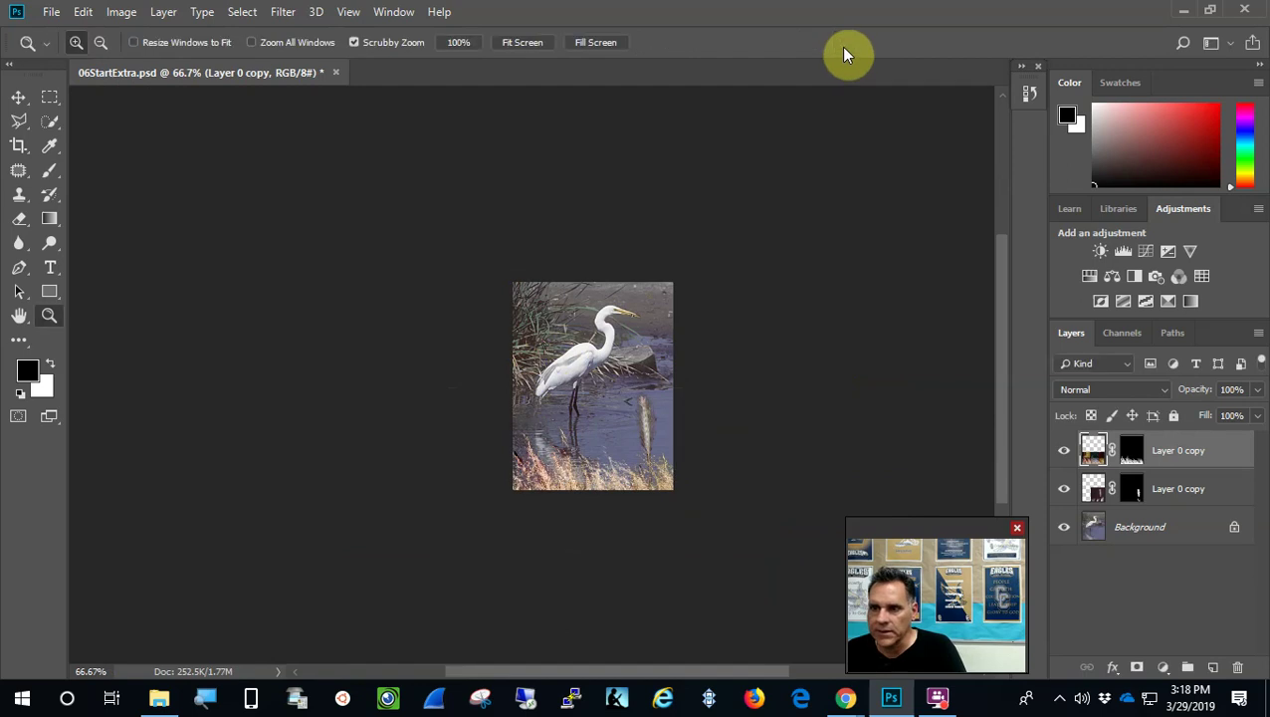
Move the foxtail slightly up and toward the right edge of the image with the Move tool.
left_click(631, 454)
left_click(508, 408)
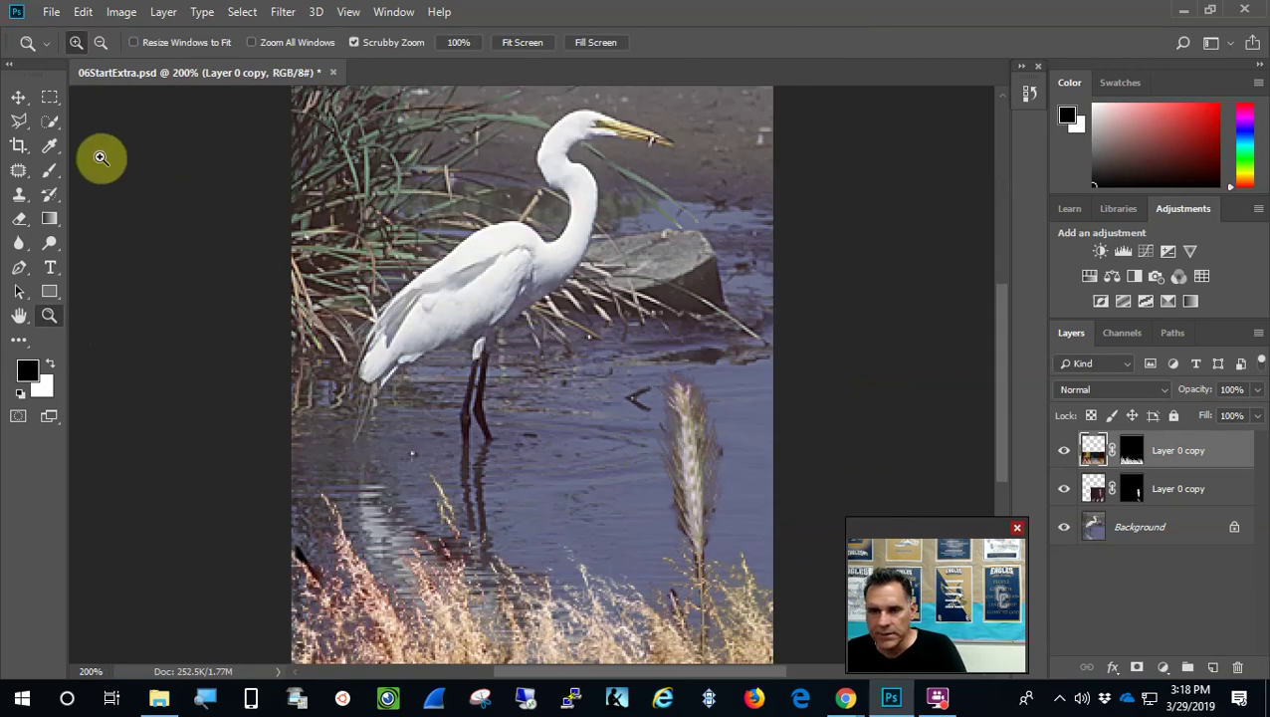
left_click(18, 99)
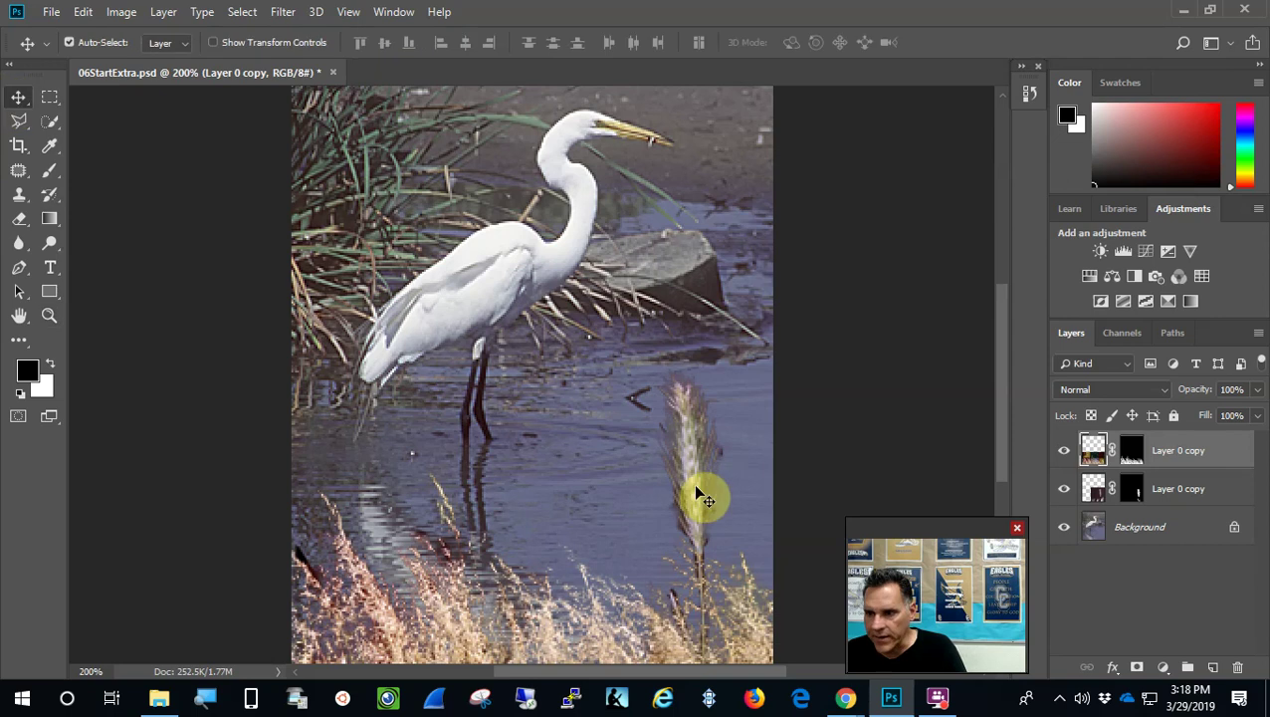
left_click_drag(695, 488, 709, 458)
scroll(709, 498, "down", 2)
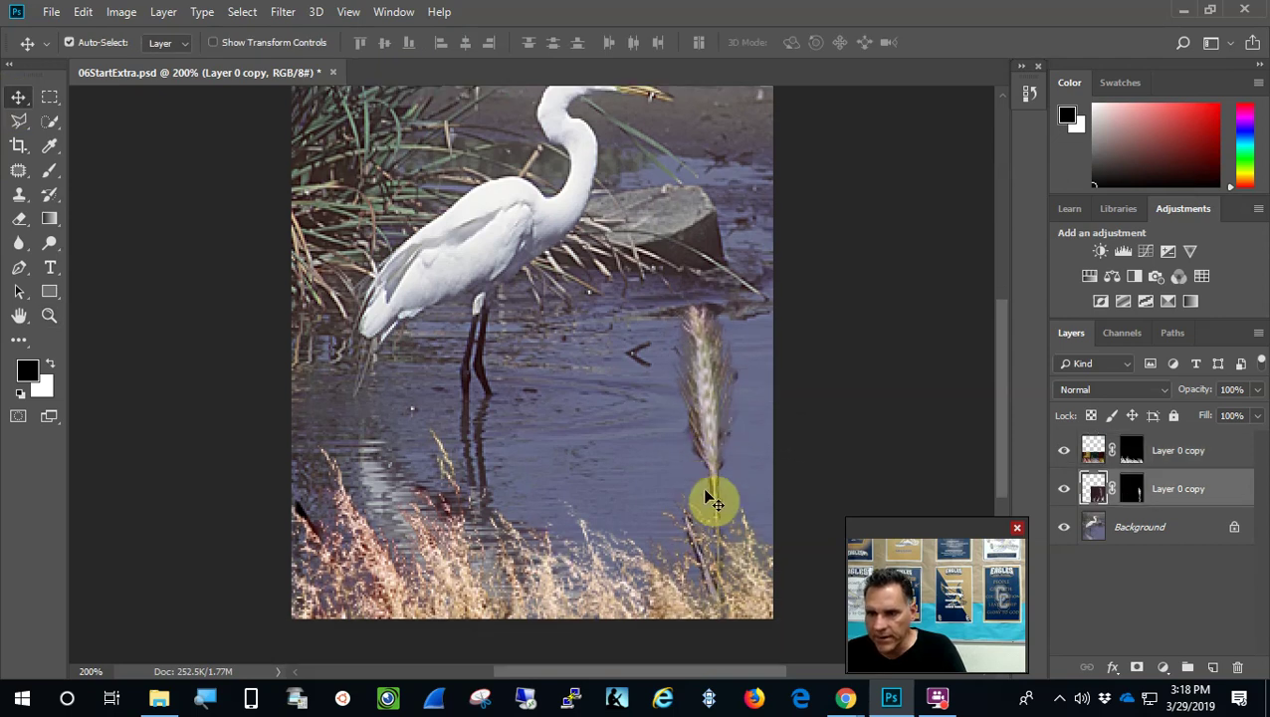
scroll(874, 333, "up", 3)
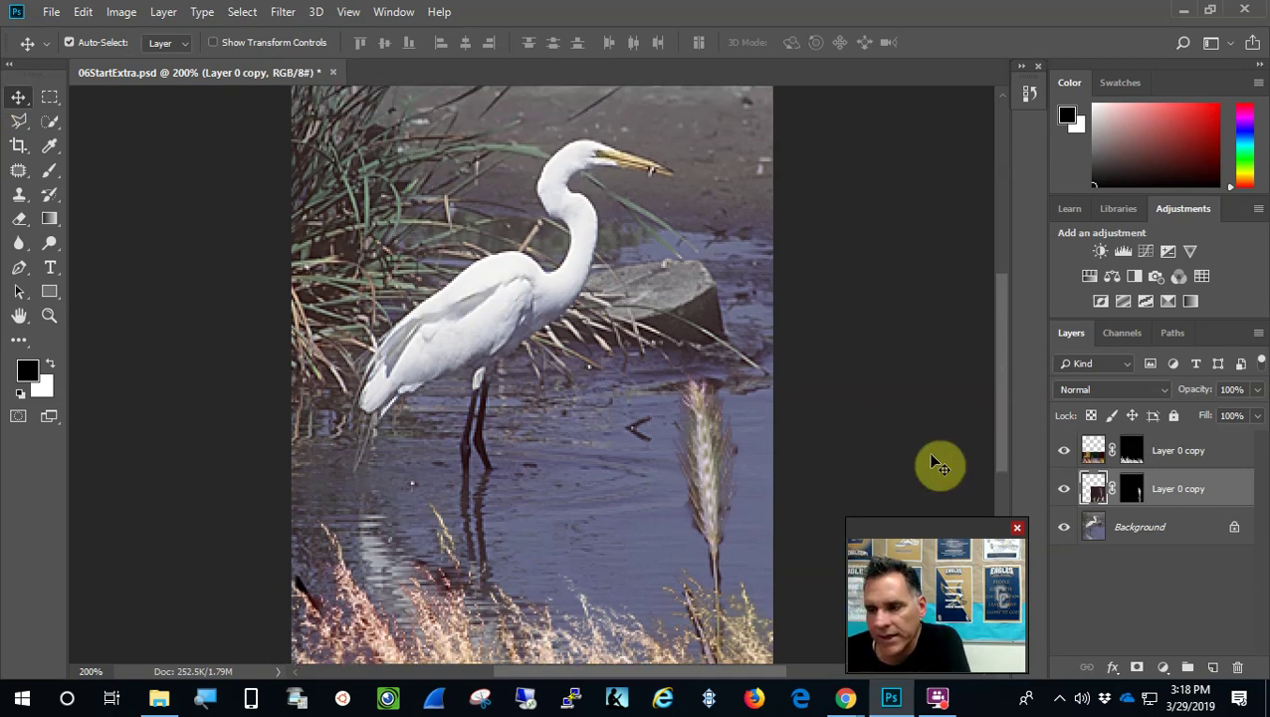
scroll(816, 454, "down", 2)
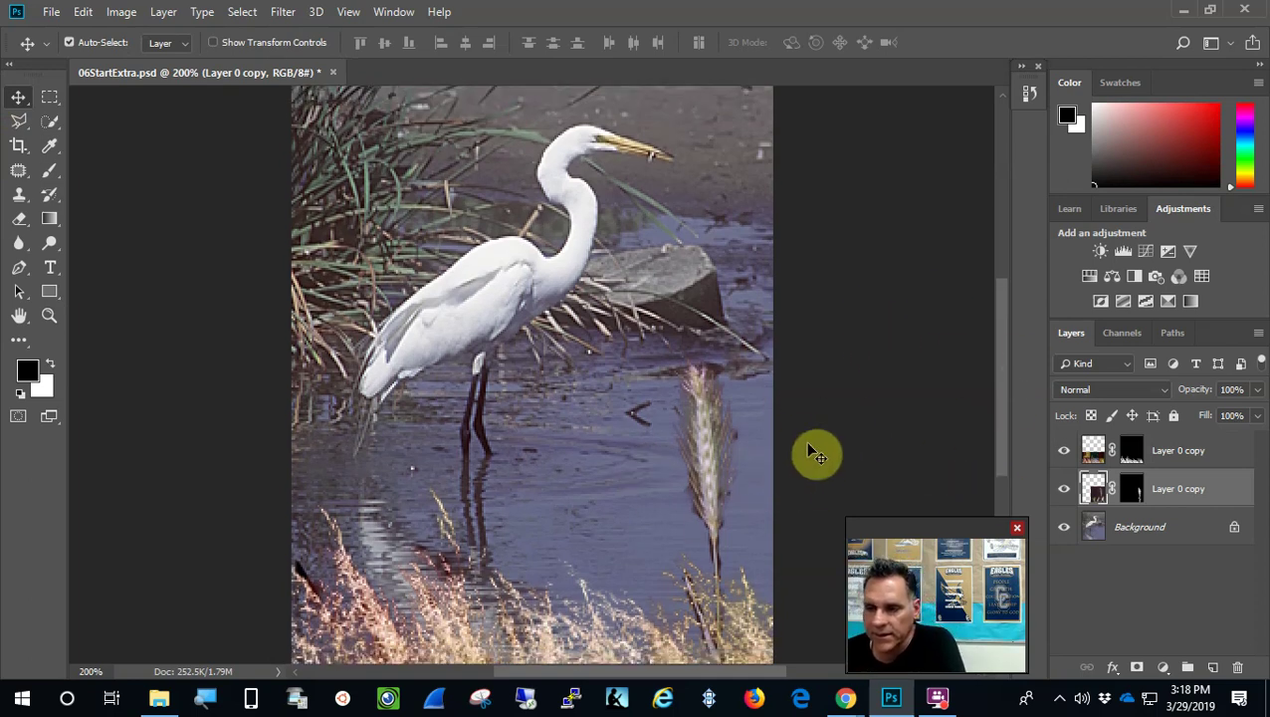
scroll(816, 454, "down", 1)
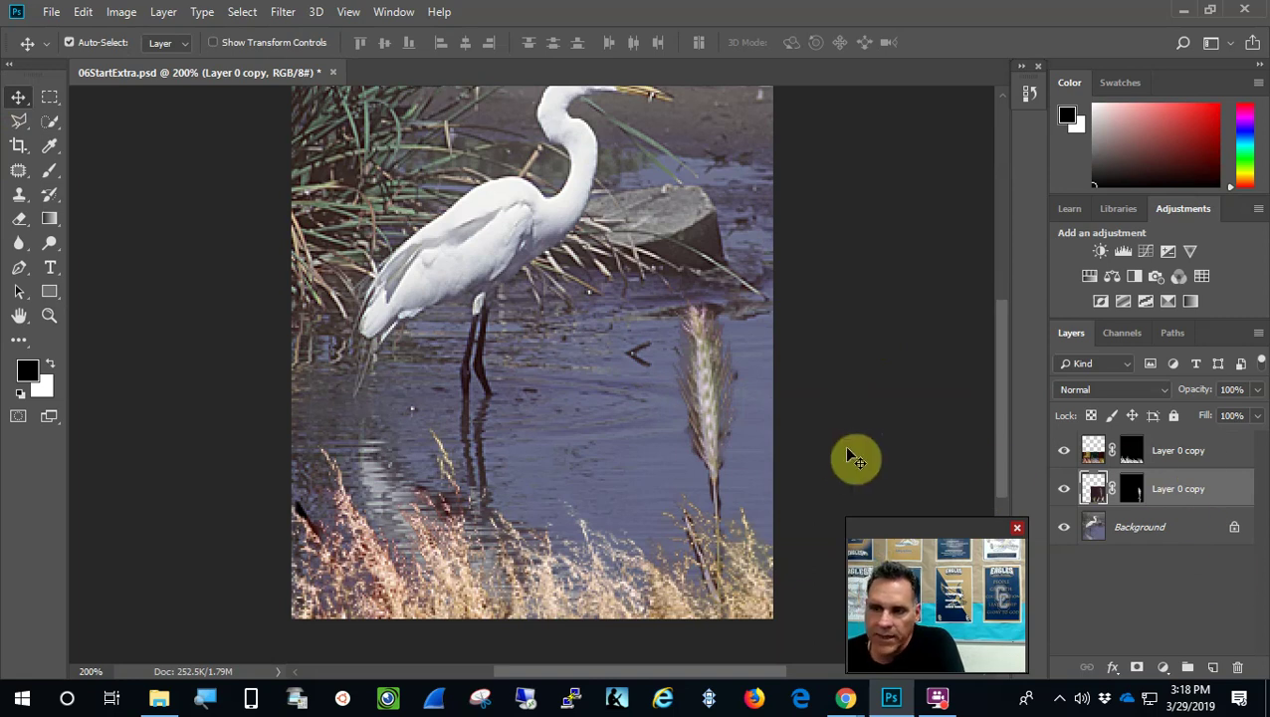
scroll(848, 455, "up", 1)
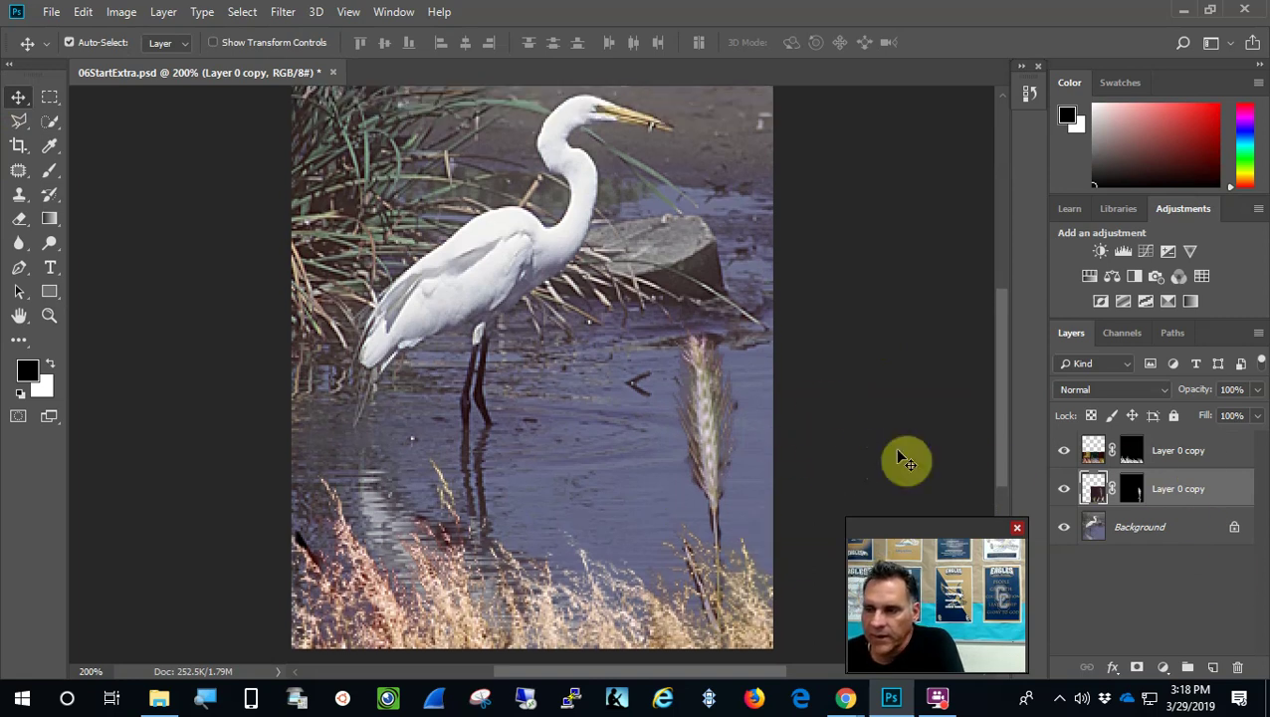
On the Background layer, load the Egret channel as a selection and invert it to cover everything except the bird.
left_click(1179, 538)
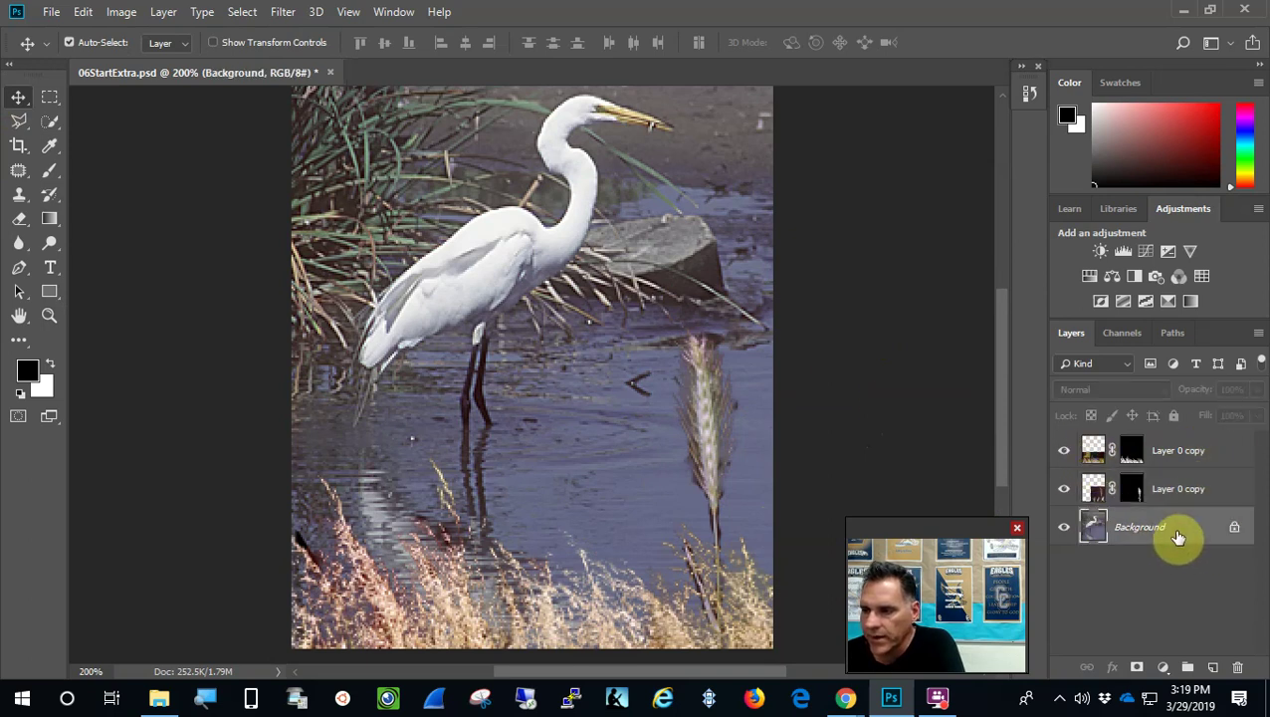
left_click(1125, 337)
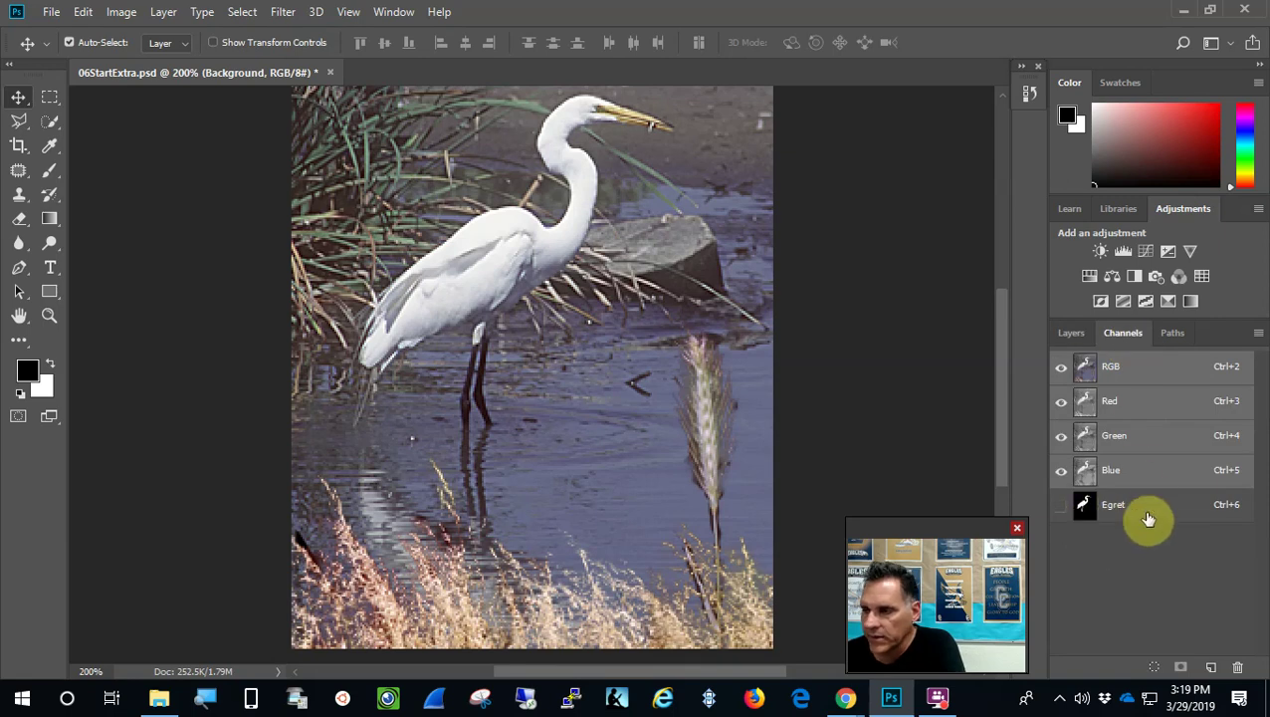
left_click_drag(1125, 512, 1155, 655)
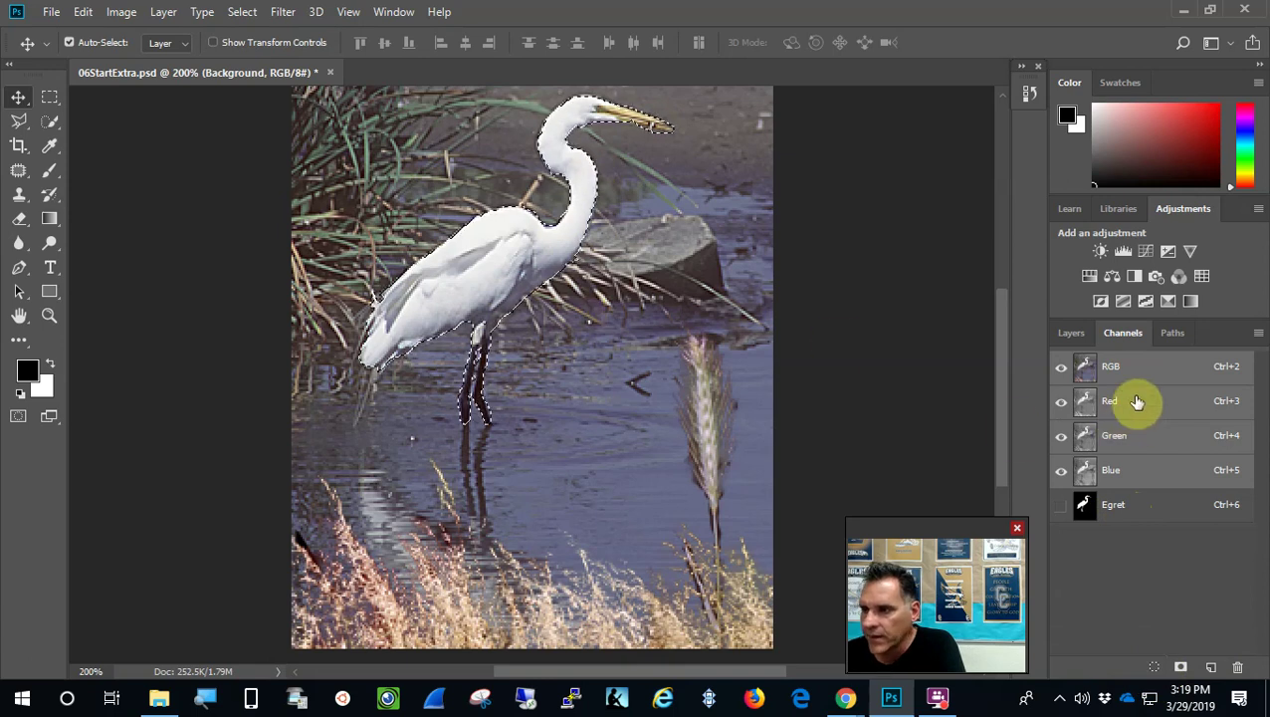
left_click(1070, 333)
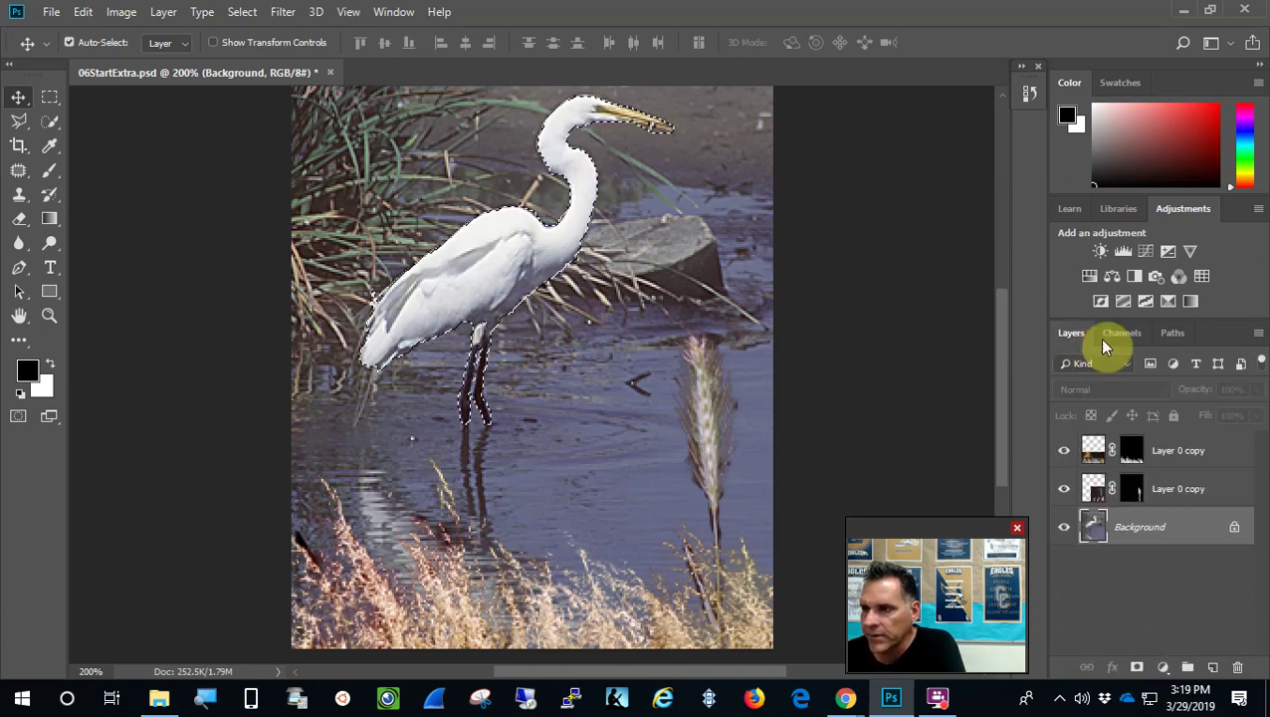
left_click(1111, 335)
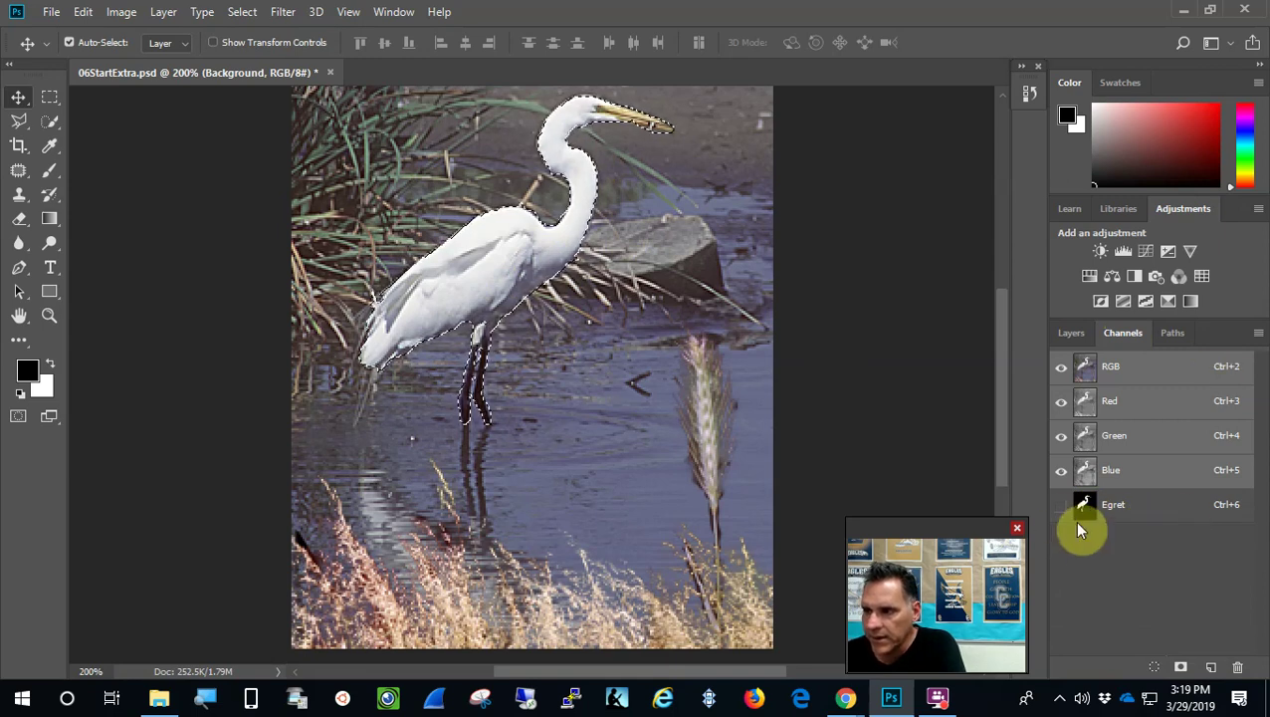
left_click(1072, 334)
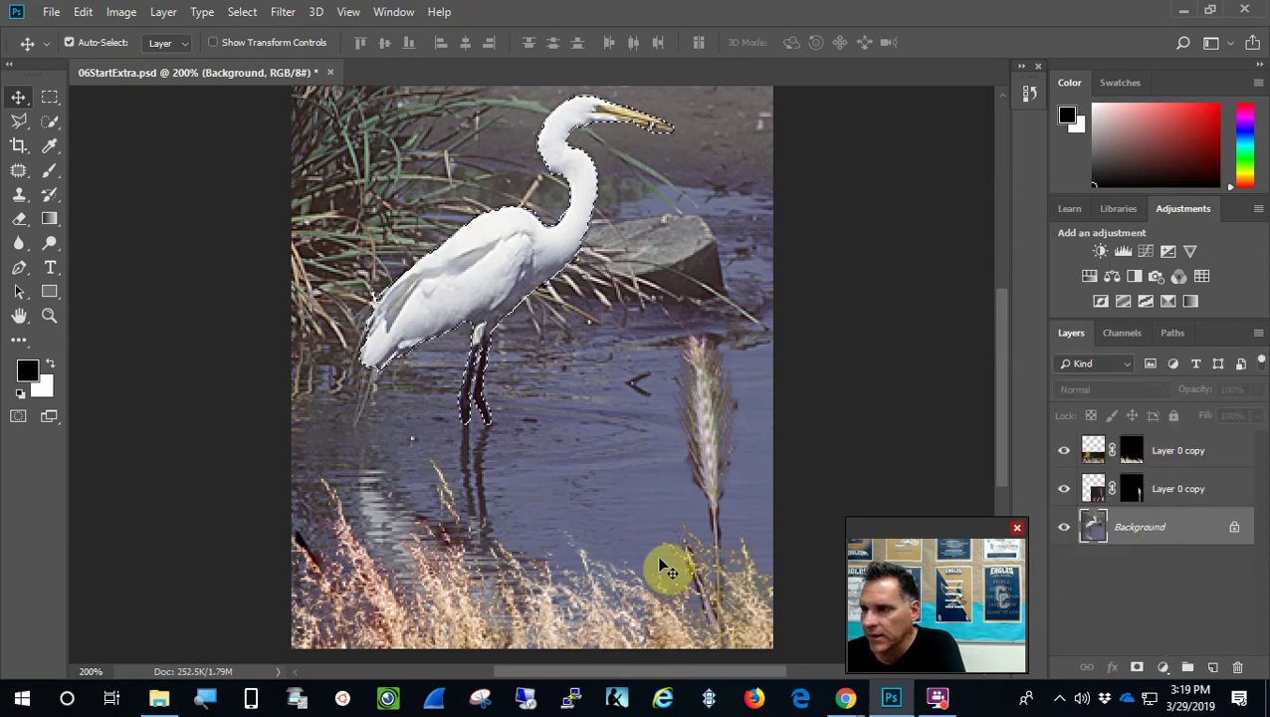
scroll(817, 309, "up", 2)
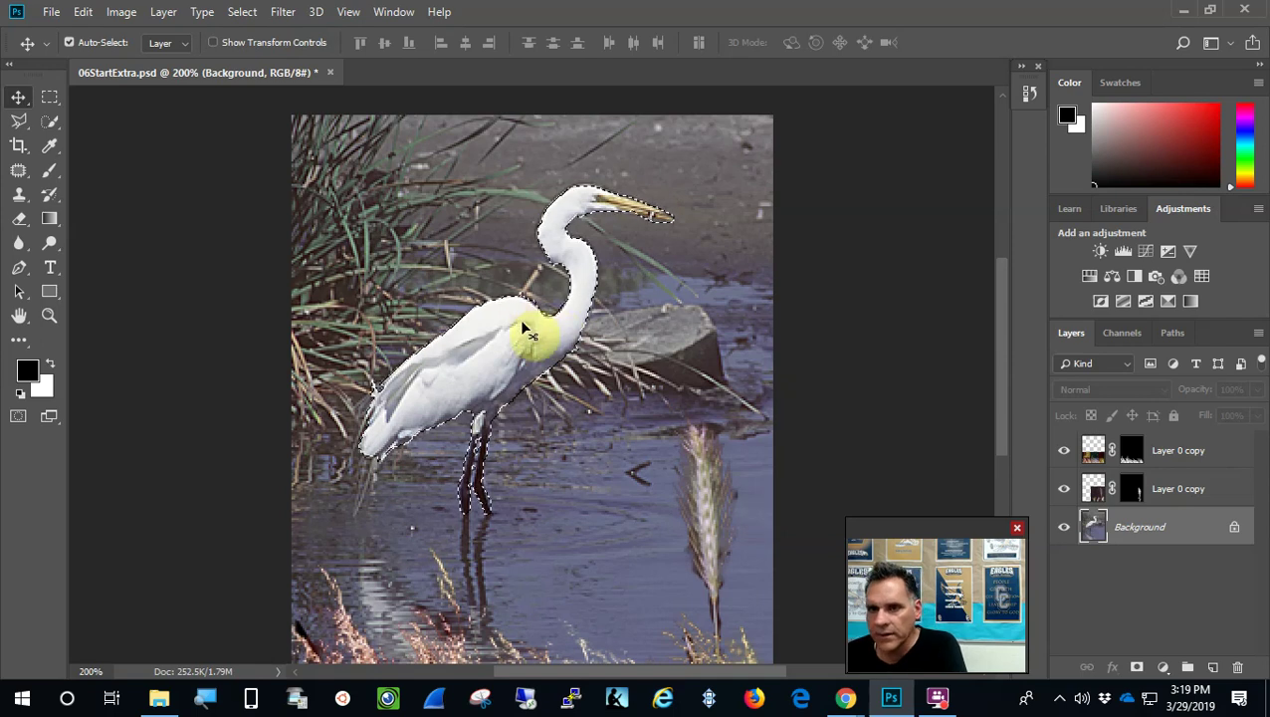
scroll(531, 336, "down", 1)
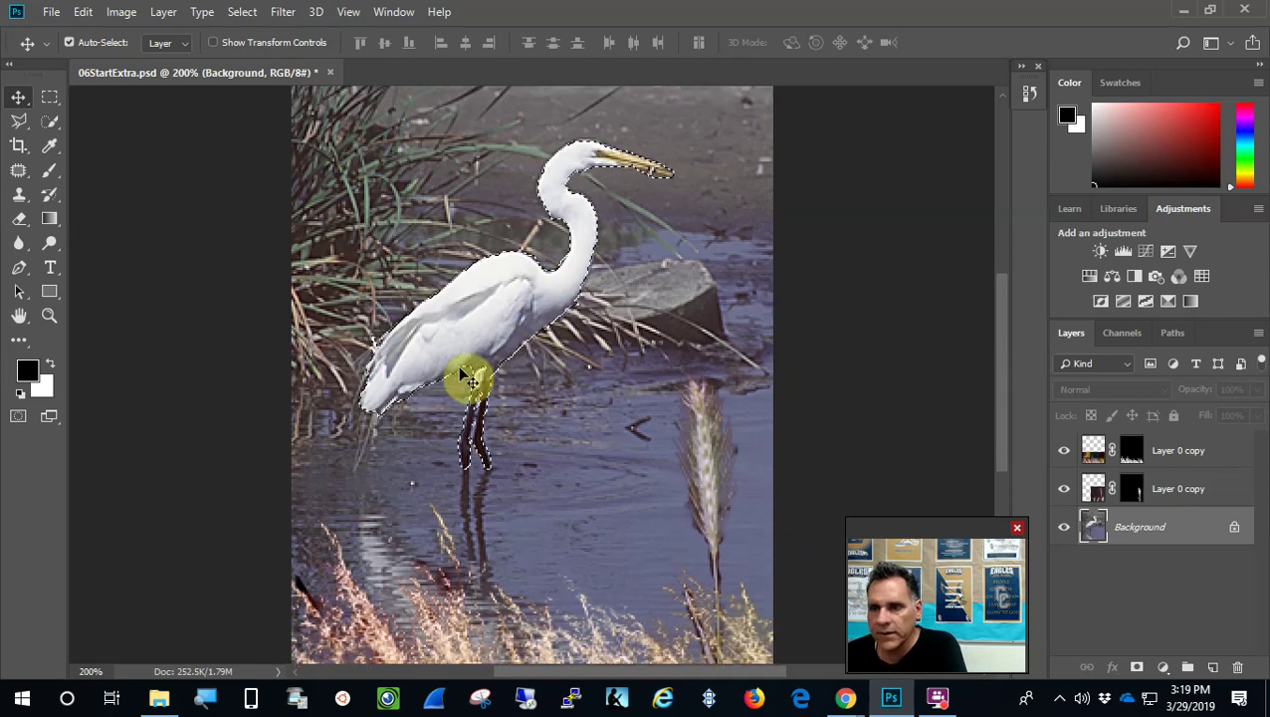
left_click(245, 13)
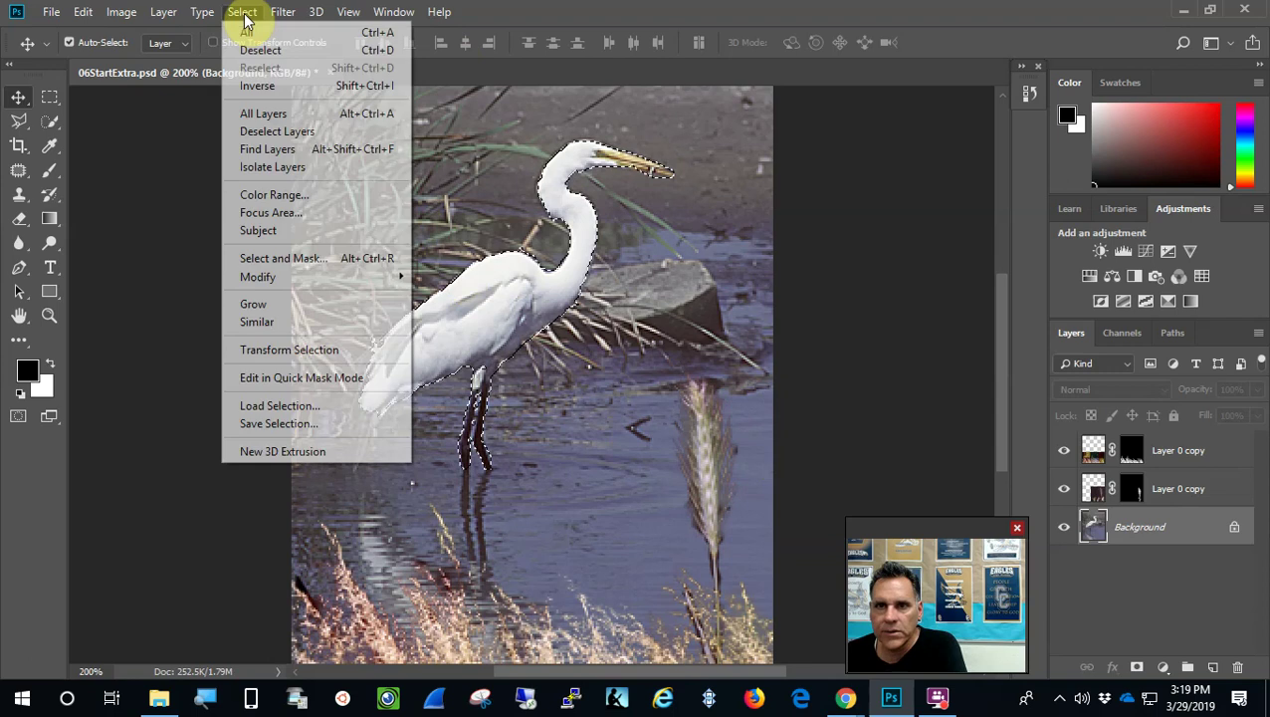
left_click(257, 85)
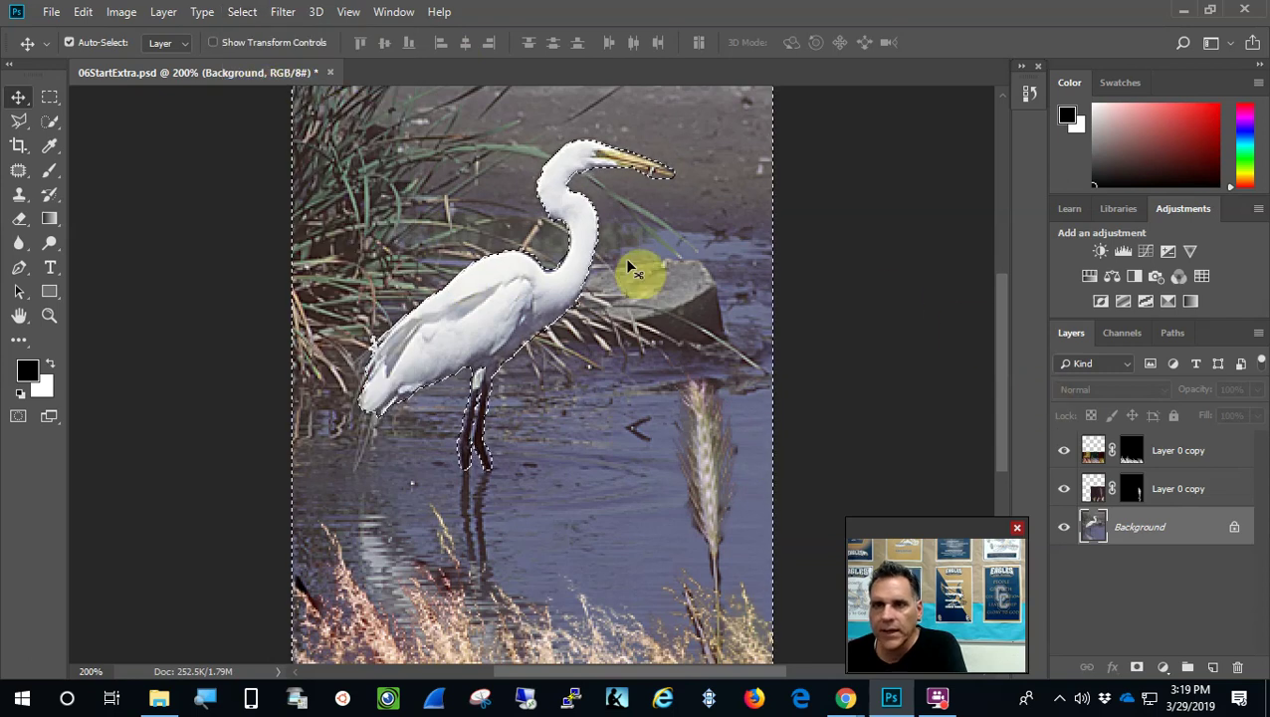
Apply the Colored Pencil filter to the selected background with pencil width 4, stroke pressure 8 and paper brightness 25.
scroll(468, 161, "up", 1)
left_click(291, 13)
left_click(321, 89)
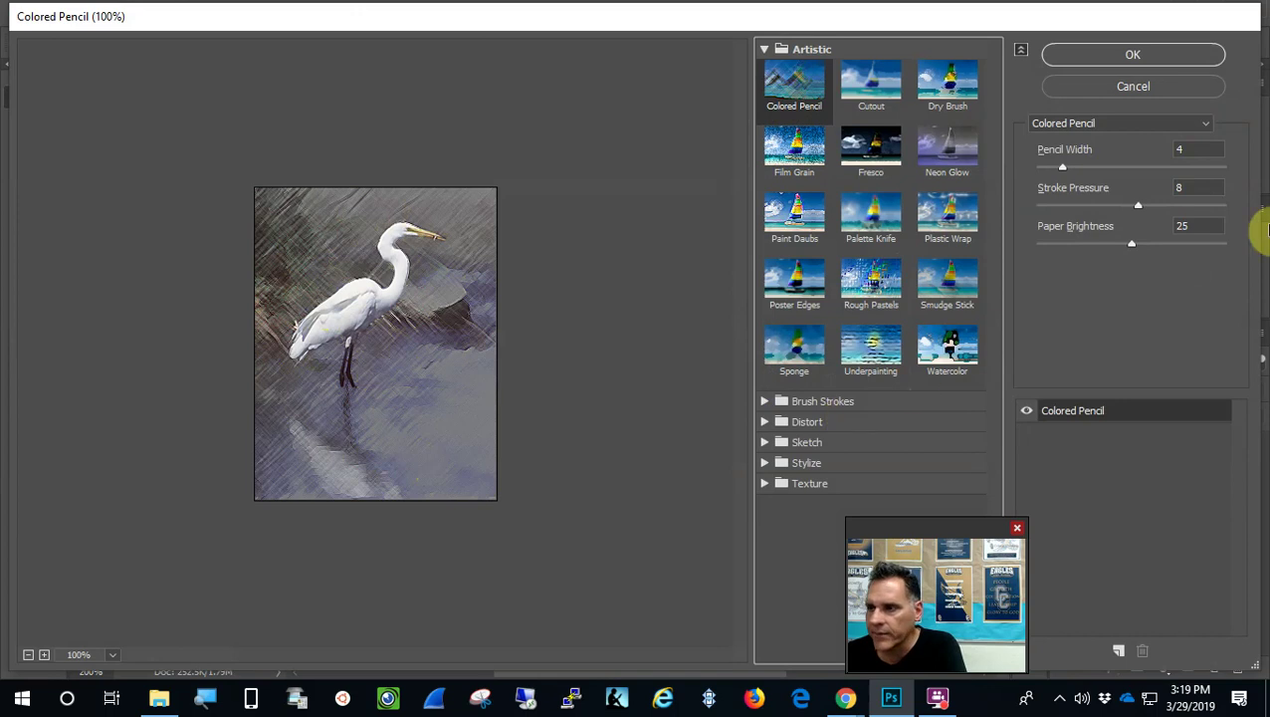
left_click(795, 147)
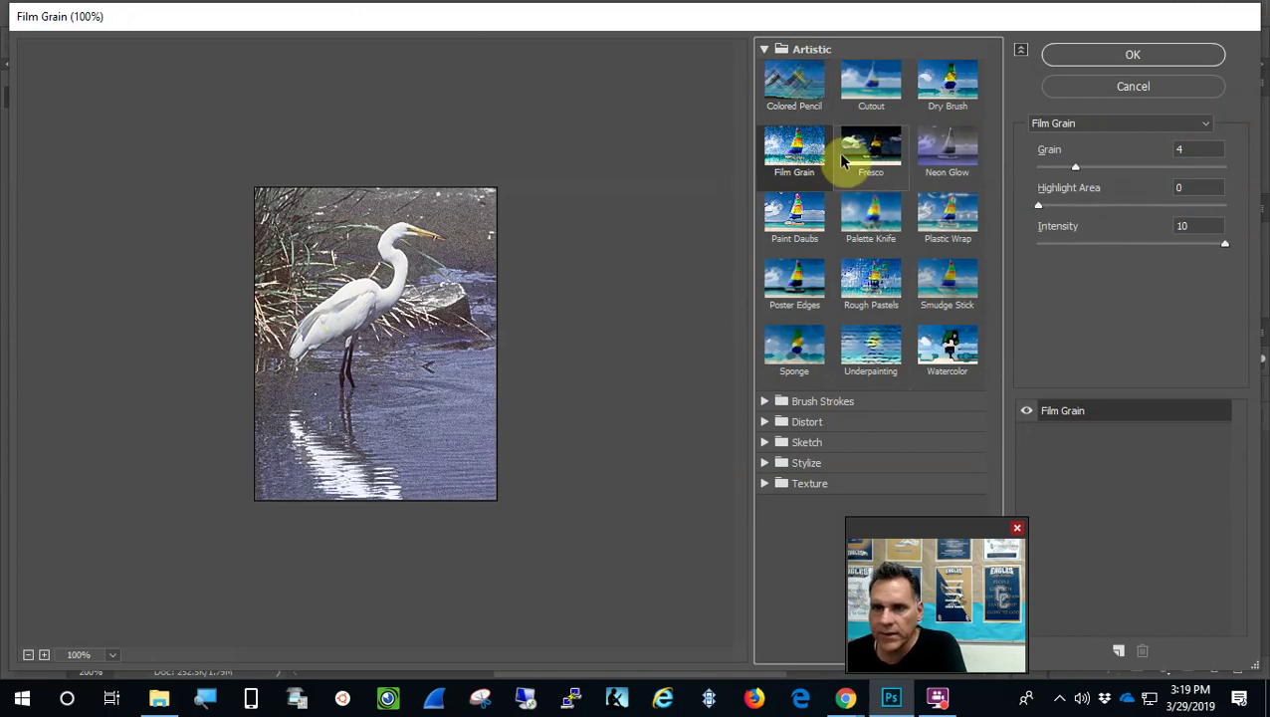
left_click(934, 169)
left_click(789, 225)
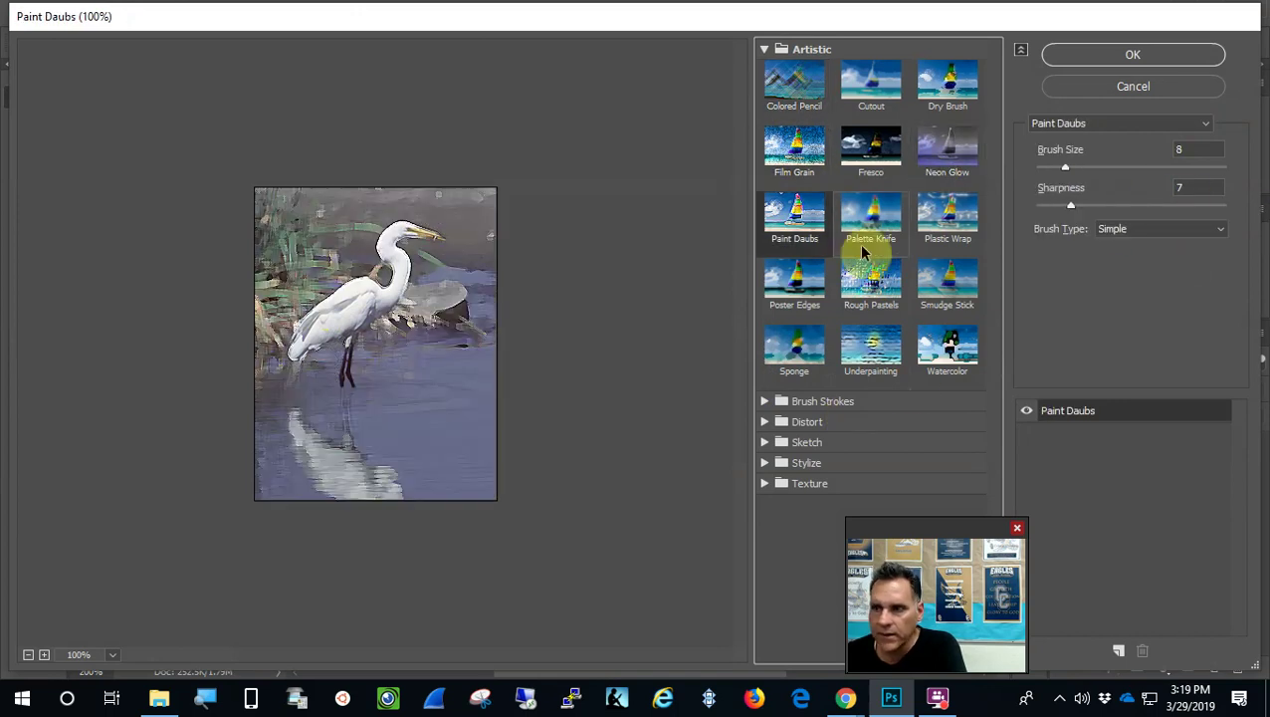
left_click(793, 80)
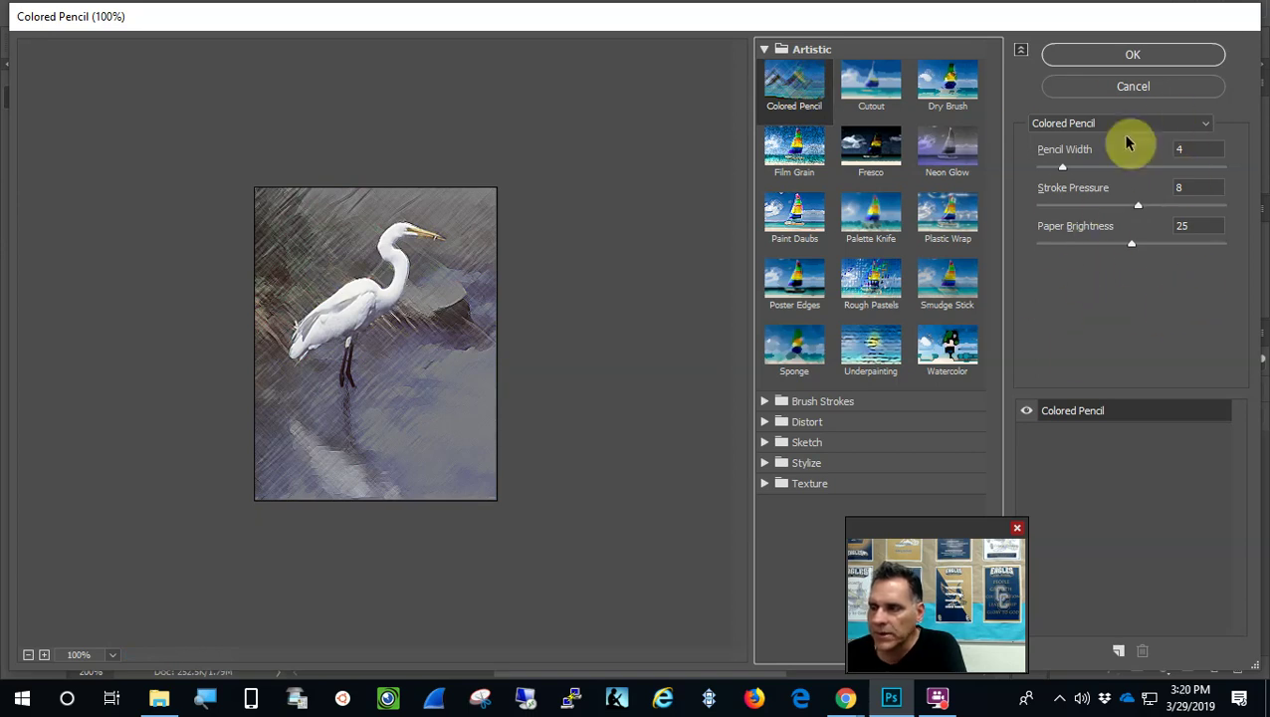
left_click(1108, 57)
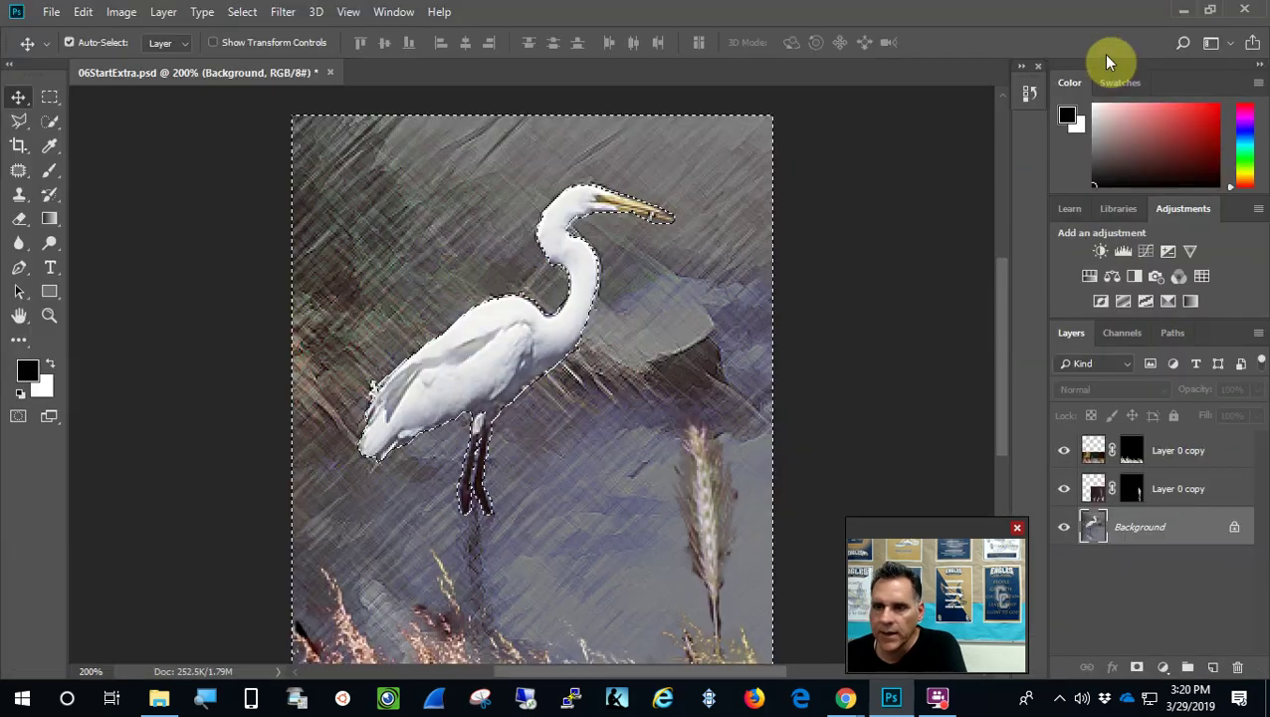
scroll(825, 528, "down", 1)
scroll(845, 510, "down", 1)
scroll(708, 482, "up", 1)
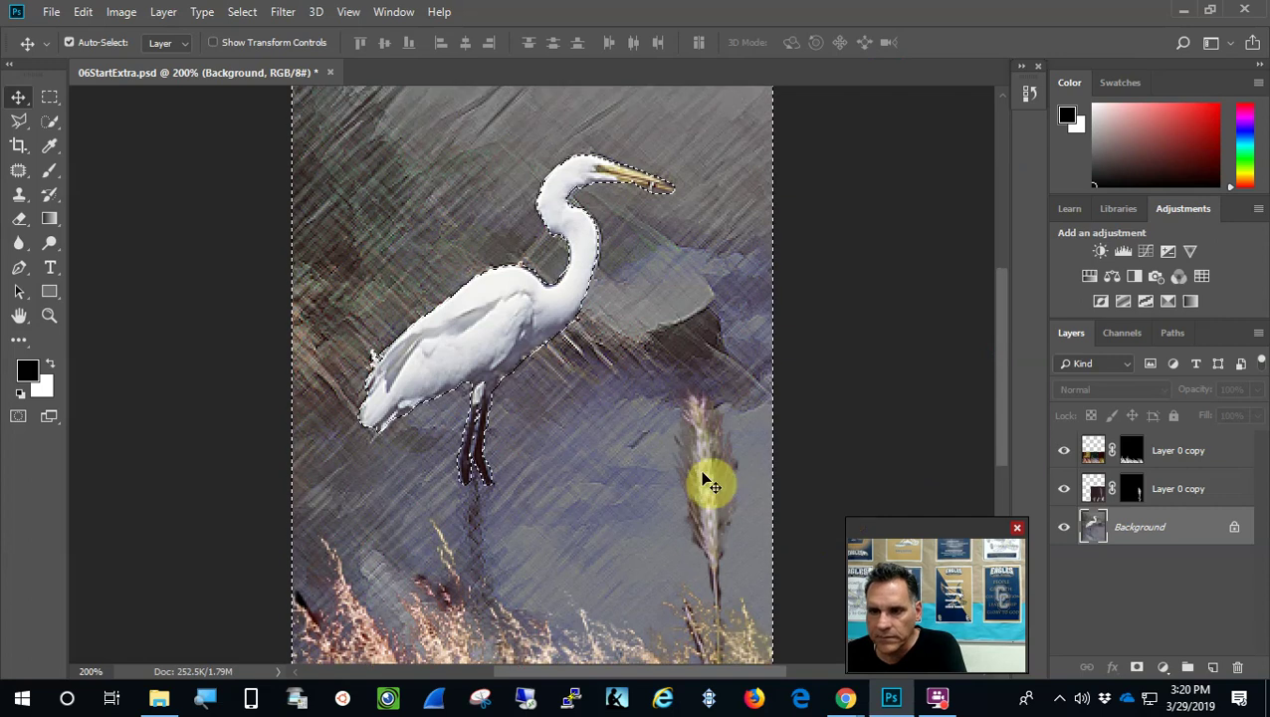
Deselect the background around the egret and save 06StartExtra.psd.
double_click(19, 317)
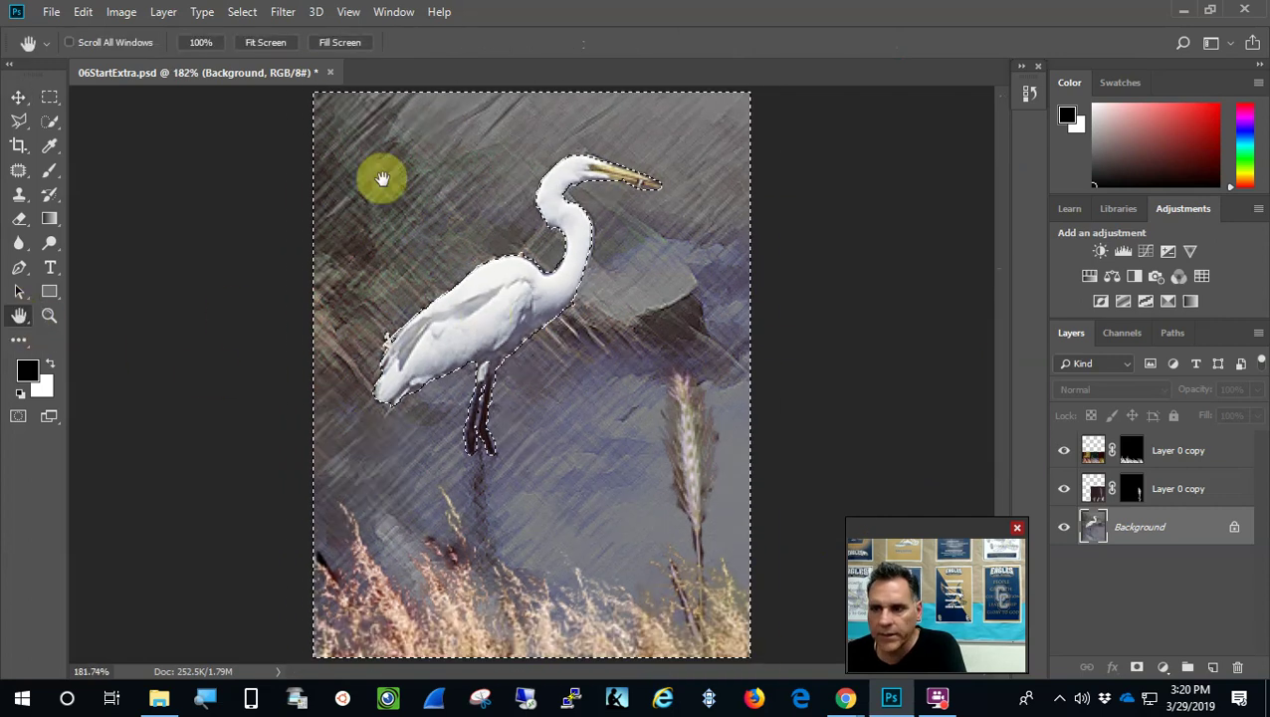
left_click(244, 12)
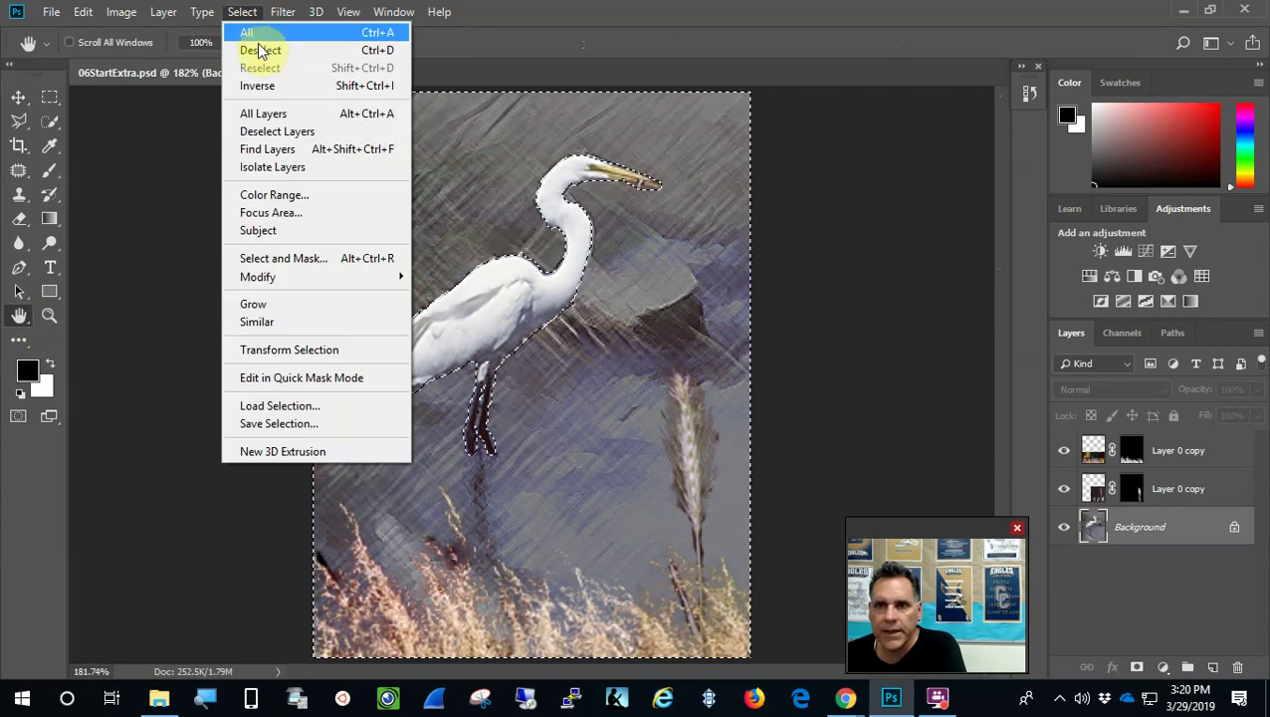
left_click(257, 48)
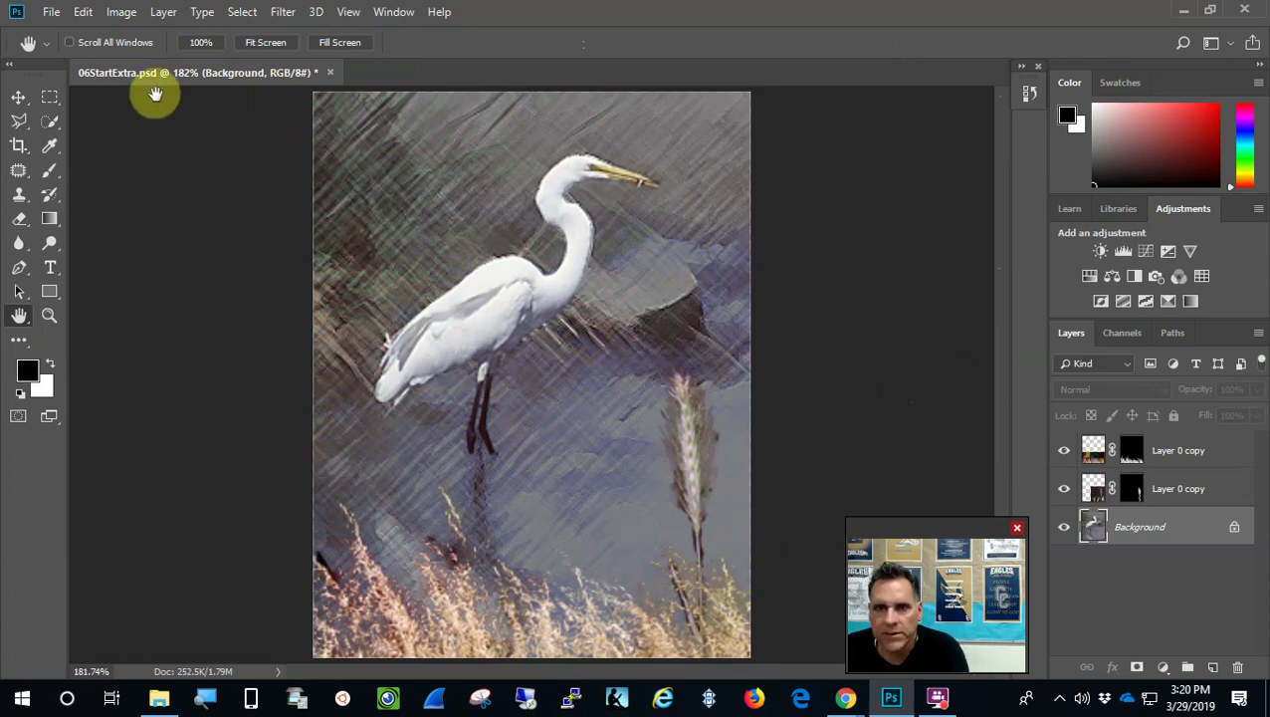
left_click(55, 12)
left_click(94, 202)
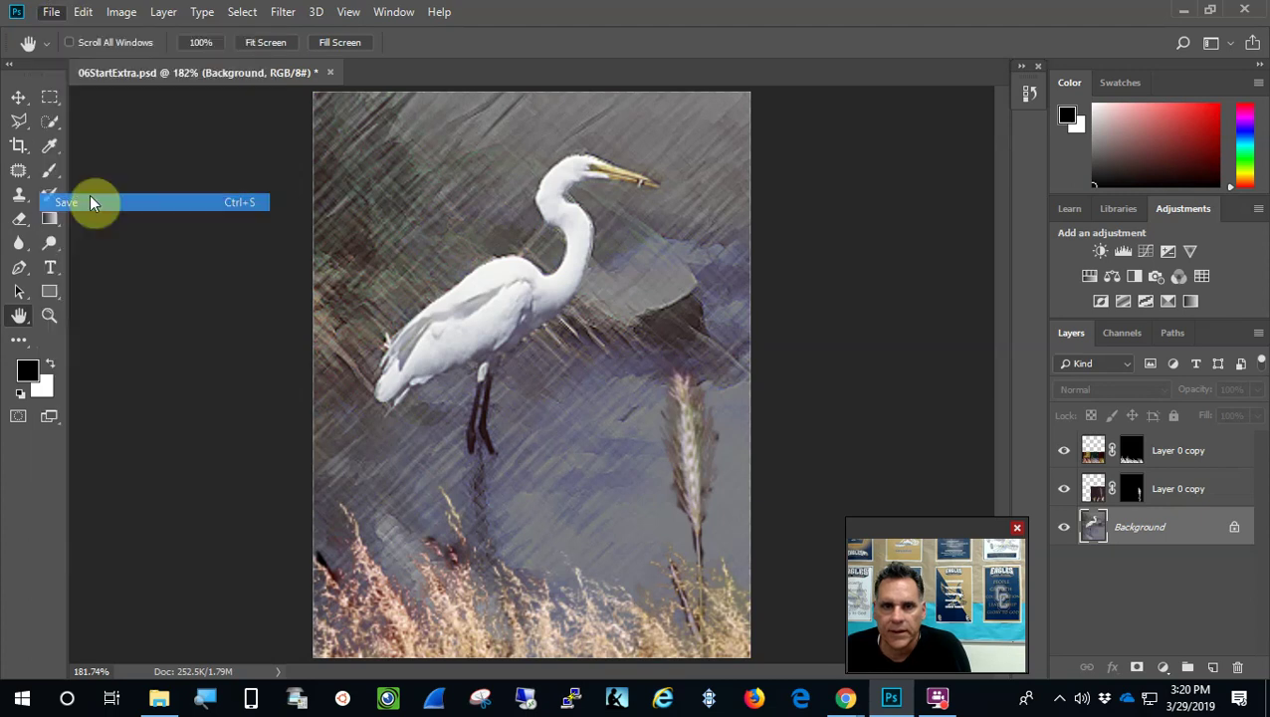
left_click(43, 12)
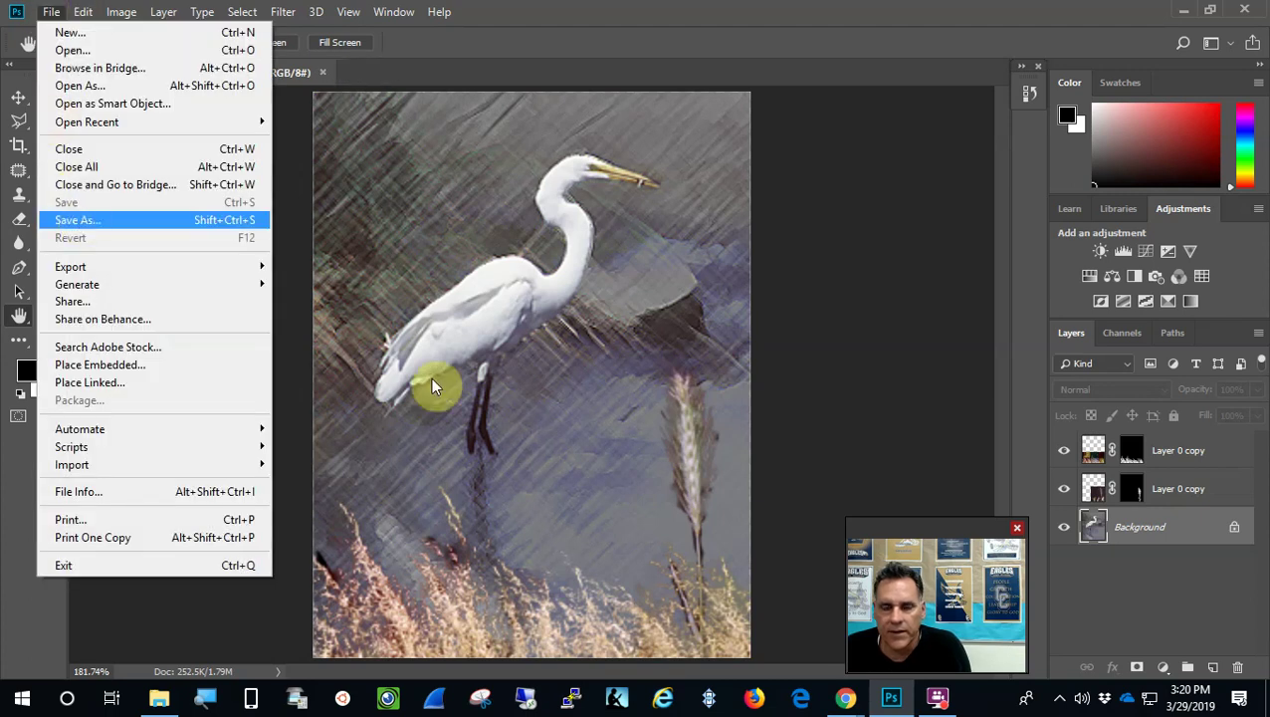
key("Return")
left_click(299, 376)
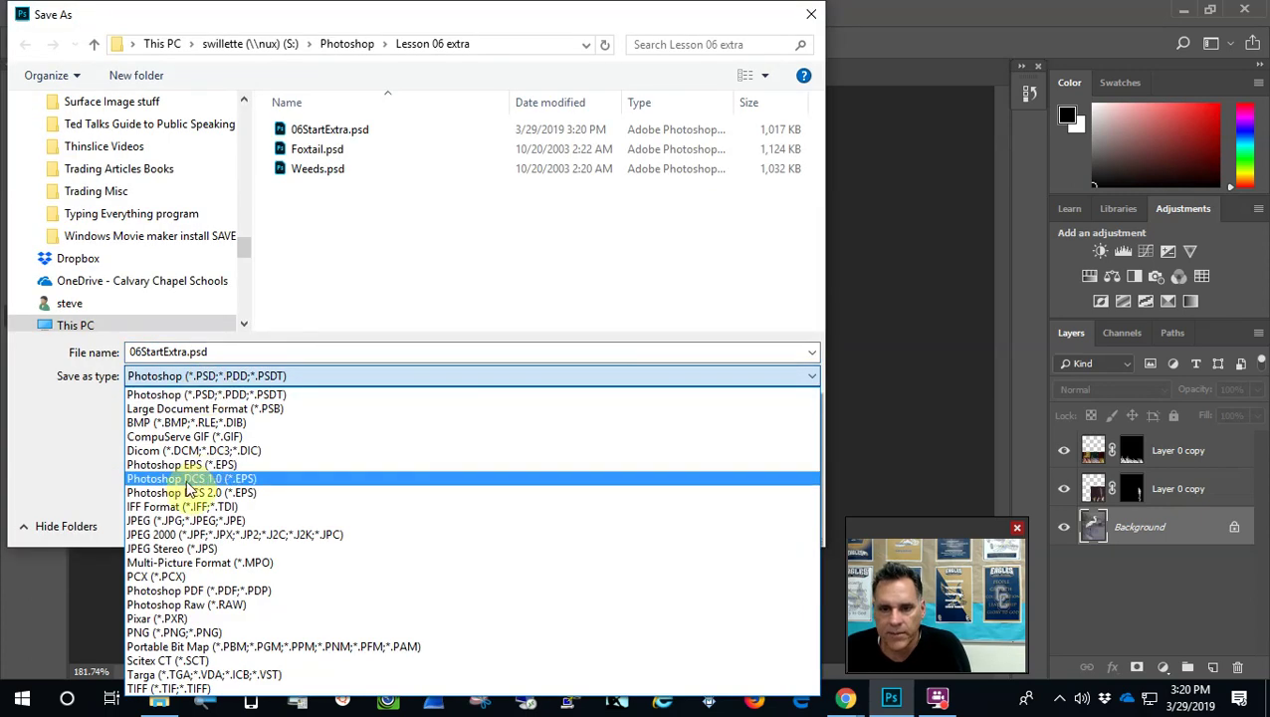
left_click(184, 520)
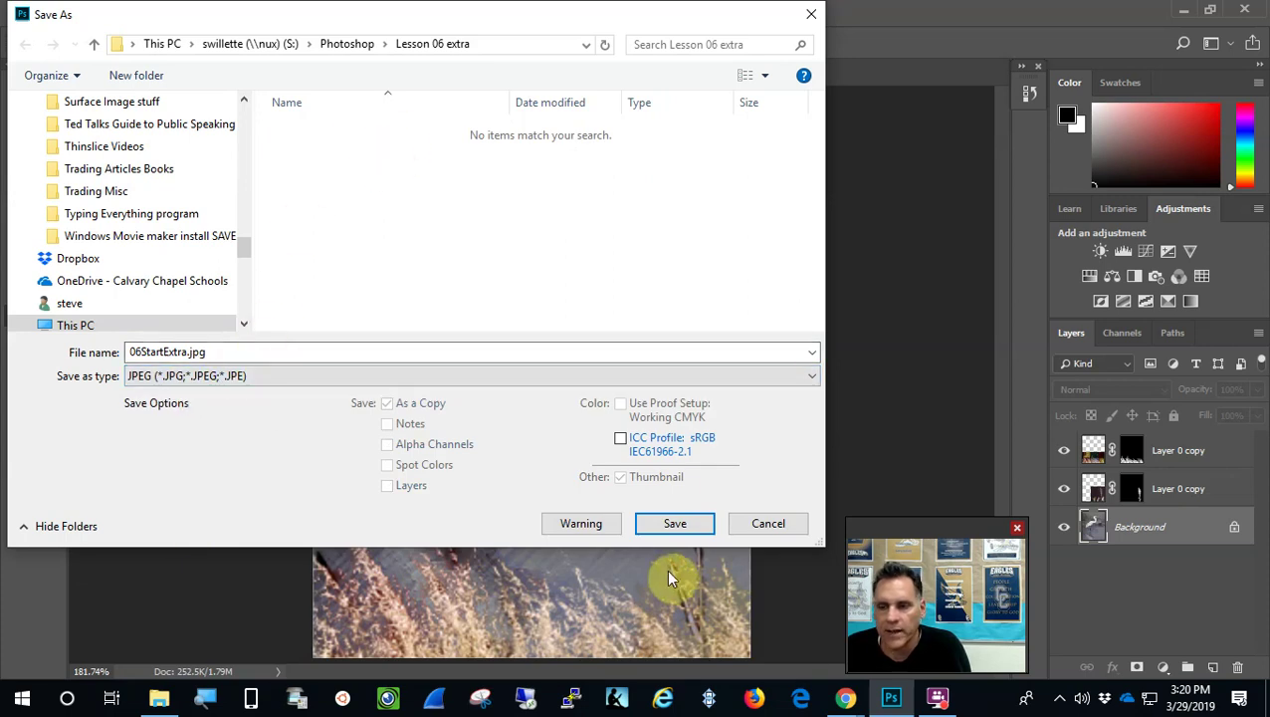
left_click(758, 525)
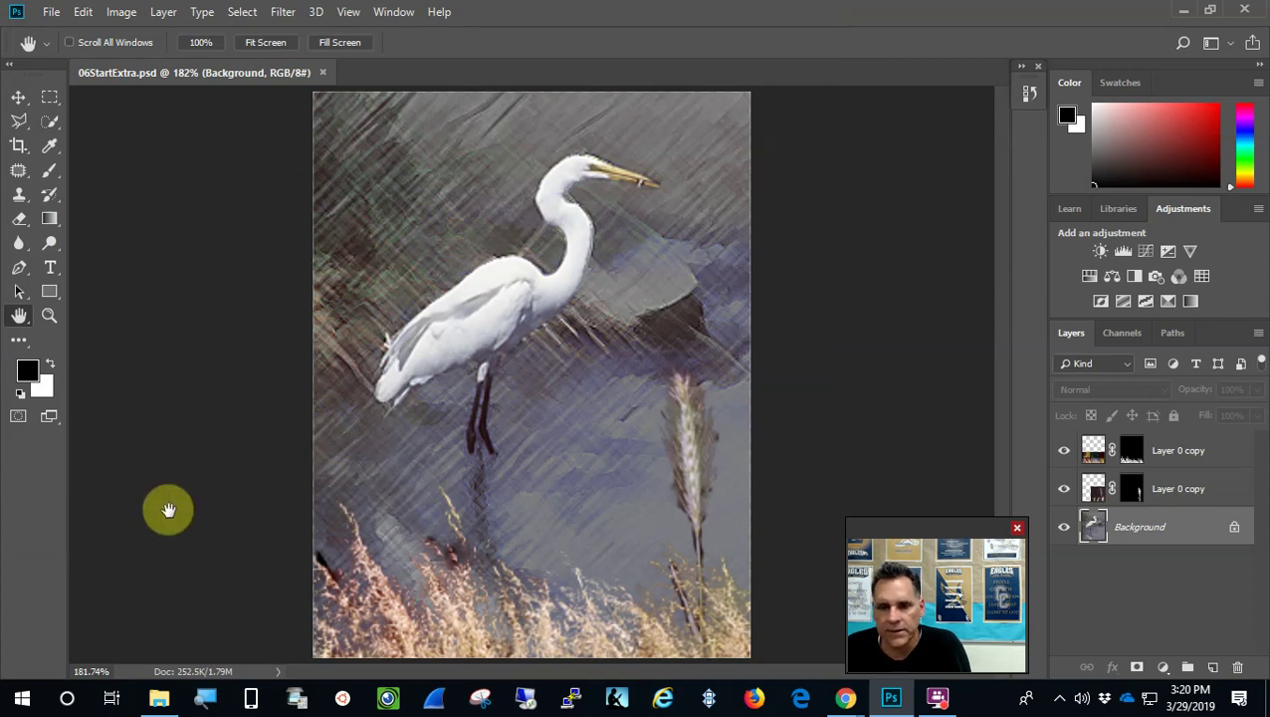
left_click(937, 697)
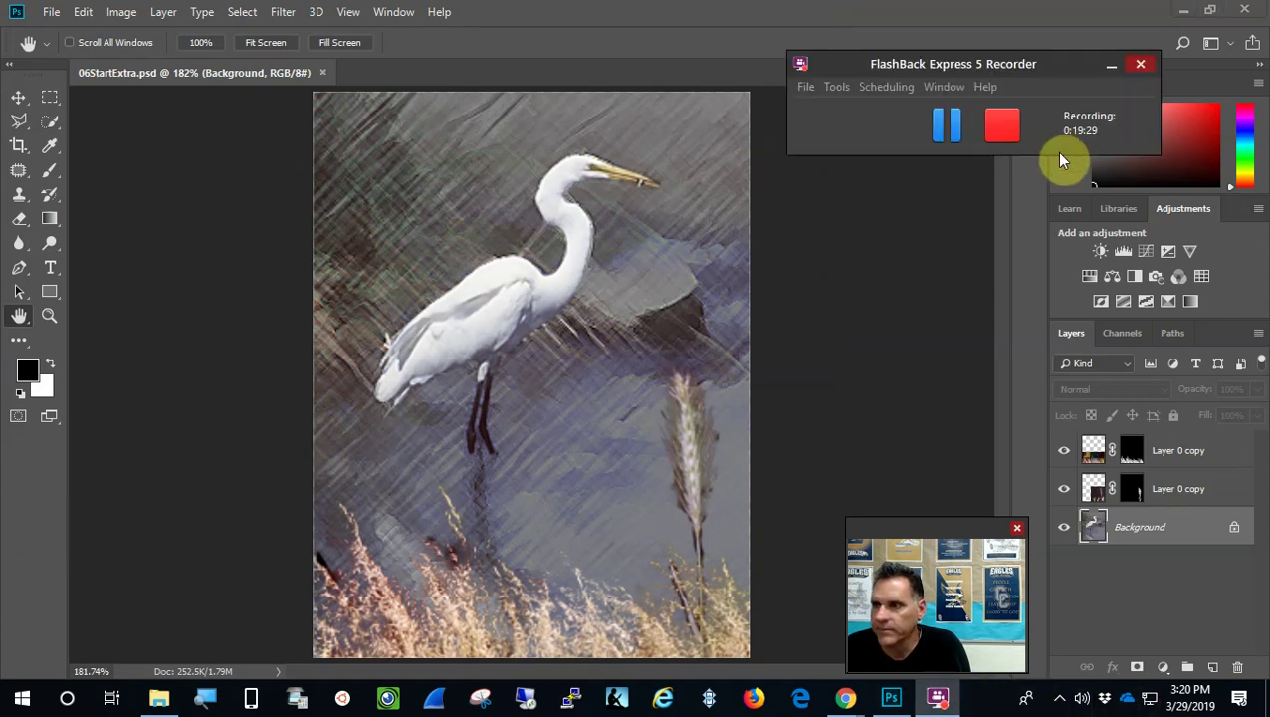